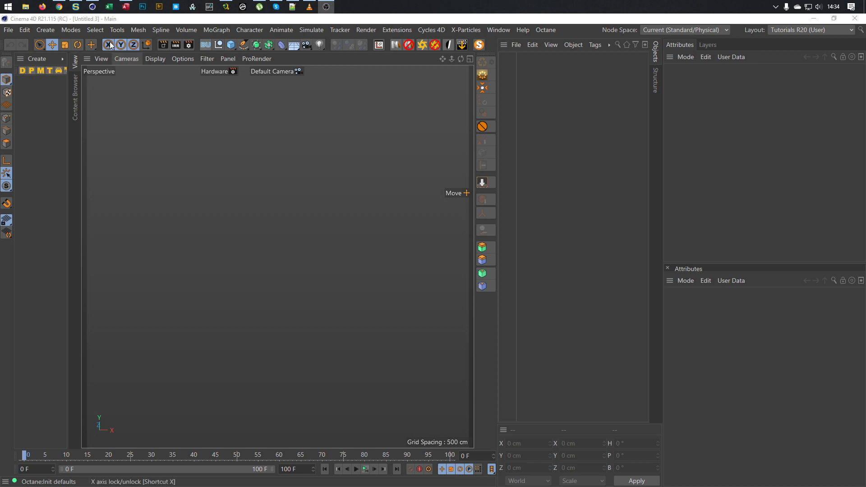
Switch to the browser and review the moving sweep tutorial video between about 28:00 and 33:00, returning to 31:00
click(60, 8)
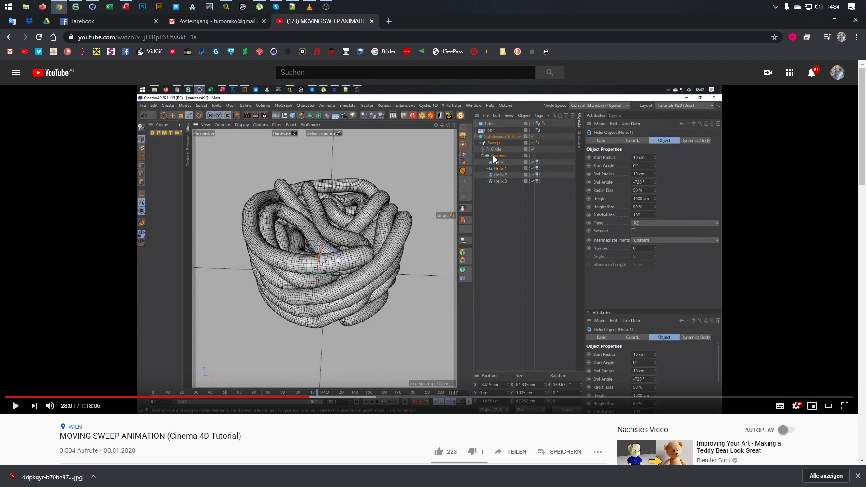
drag(317, 397, 343, 399)
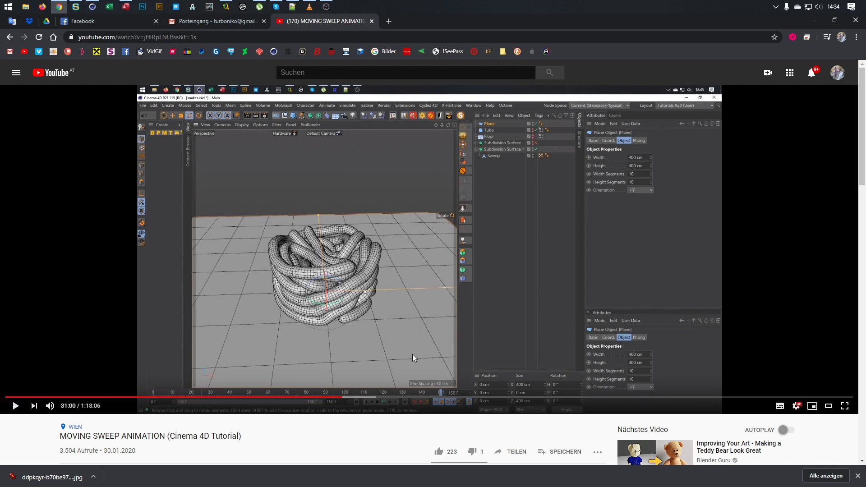
click(361, 397)
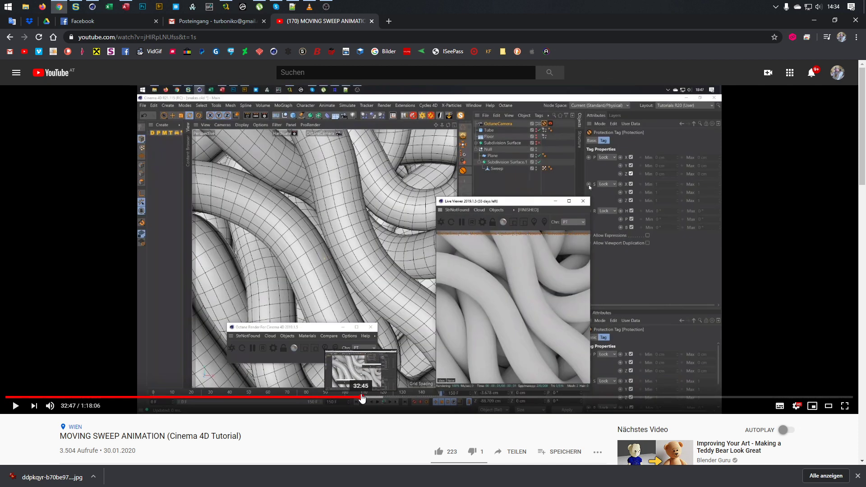
drag(361, 398, 341, 397)
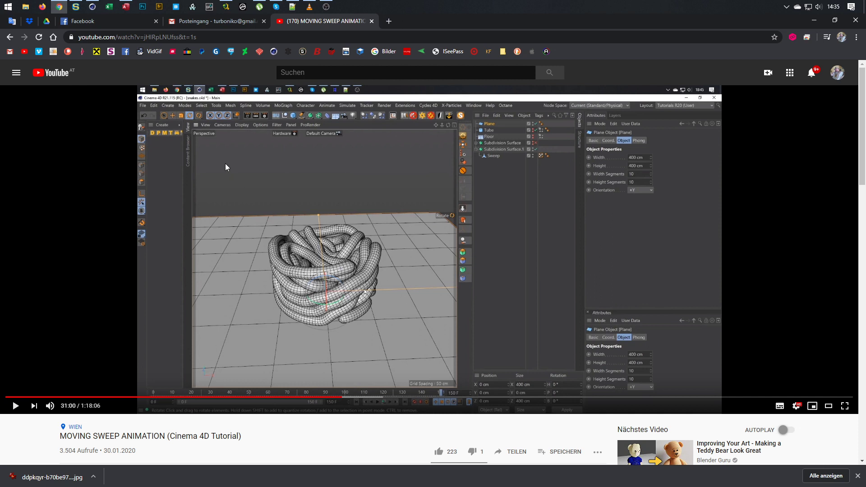
Switch to Cinema 4D and add a Floor object to the empty scene
click(91, 8)
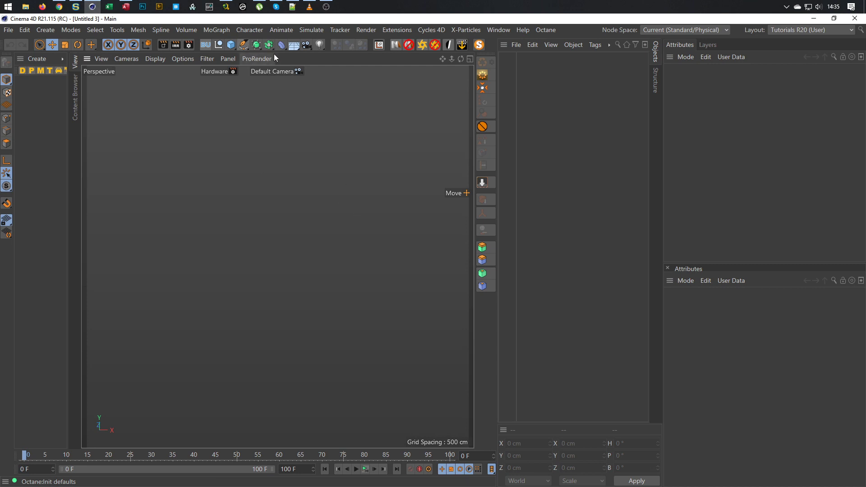
click(290, 46)
mouse_move(299, 264)
alt+mouse_down()
mouse_move(316, 262)
mouse_move(282, 283)
mouse_move(304, 265)
alt+mouse_up()
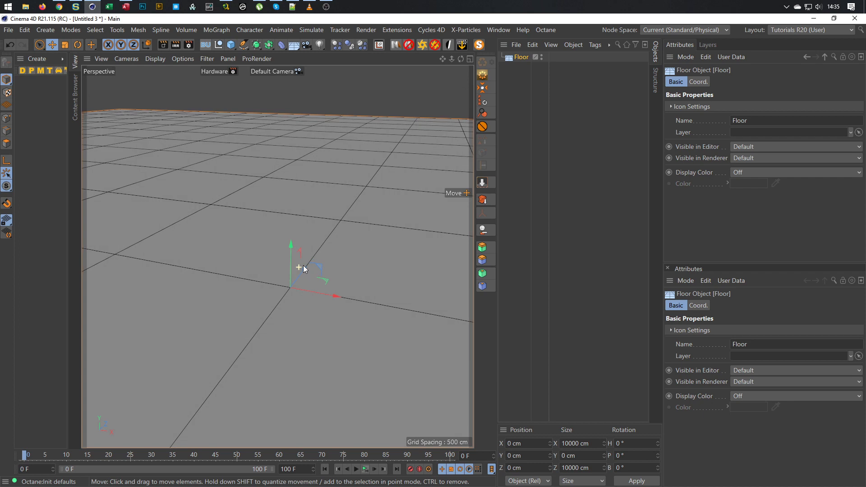
Add a Helix spline and set its plane to XZ
click(246, 47)
click(348, 107)
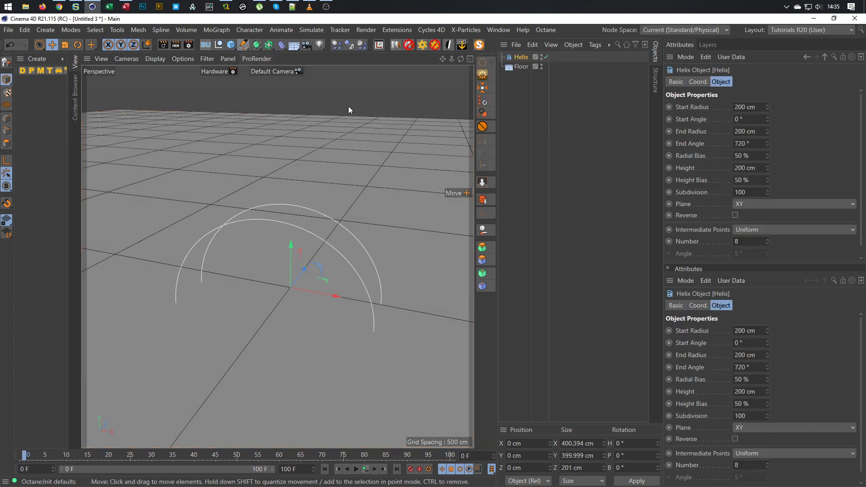
click(767, 204)
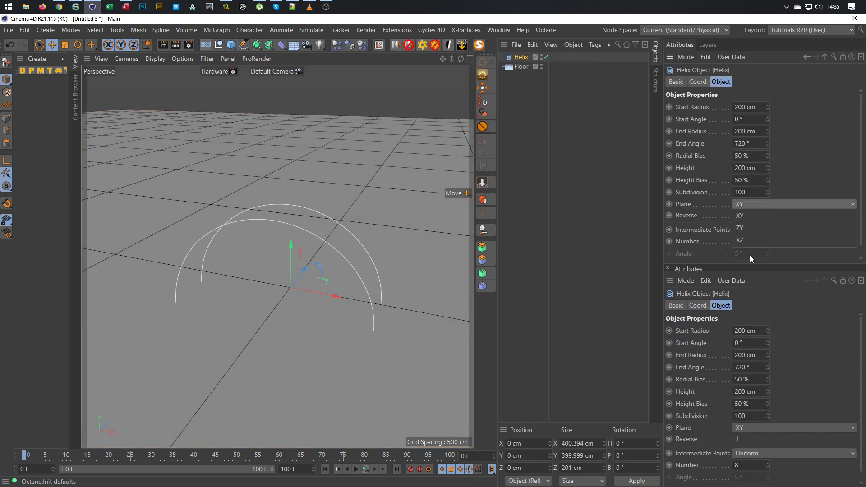
click(748, 239)
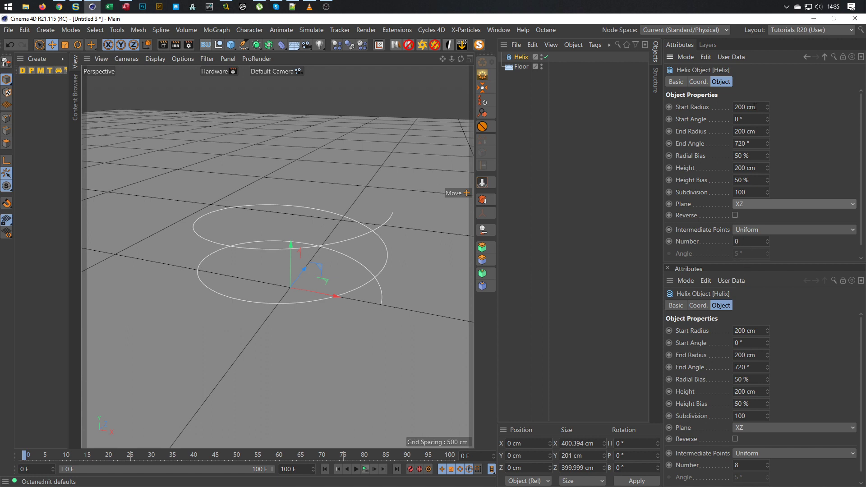
Set the helix's start radius to 0 cm and its end radius to 20 cm
drag(755, 106, 658, 138)
text(0)
key(Tab)
key(Tab)
text(20)
key(Return)
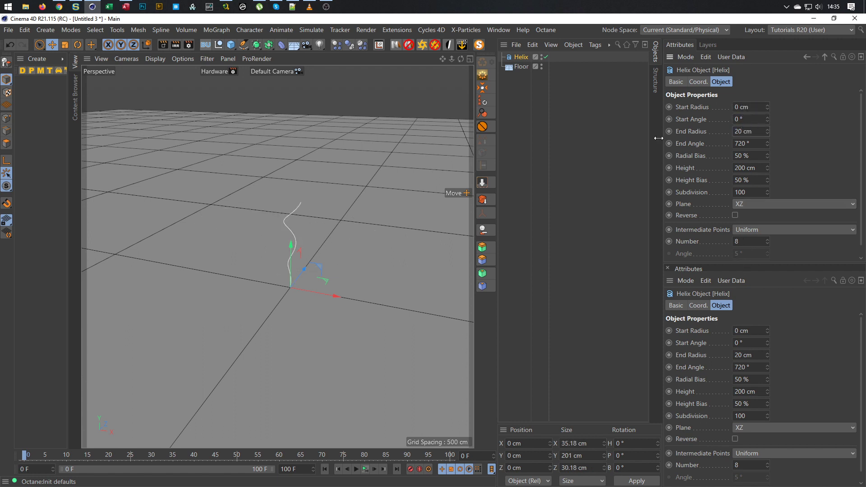
Add a Collider Body simulation tag to the Floor object
alt+right_drag(298, 283, 342, 274)
alt+middle_drag(295, 283, 297, 343)
scroll(296, 339, up, 1)
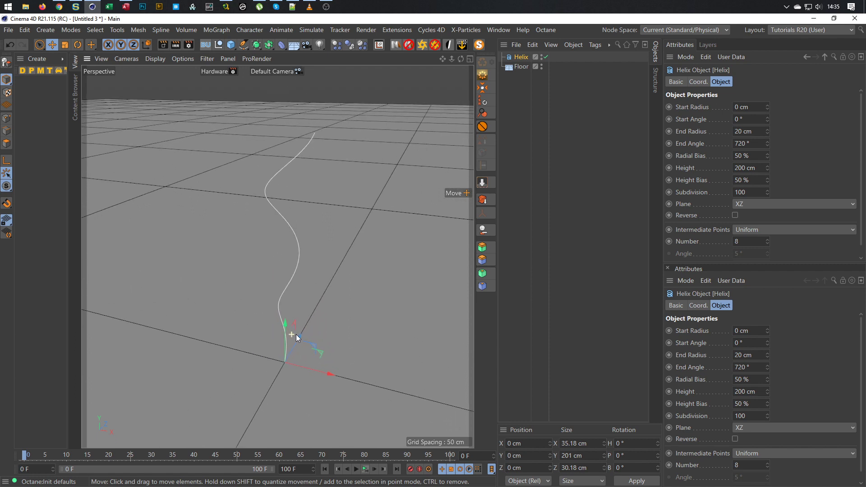
right_click(517, 64)
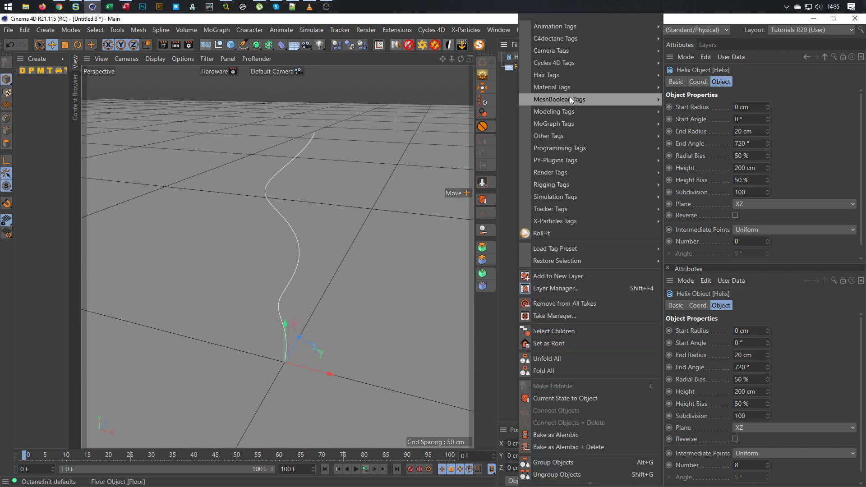
mouse_move(648, 171)
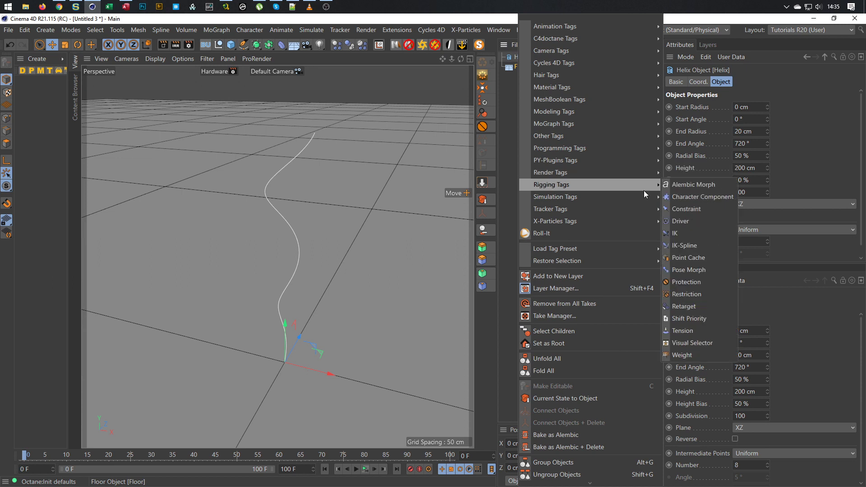
mouse_move(642, 199)
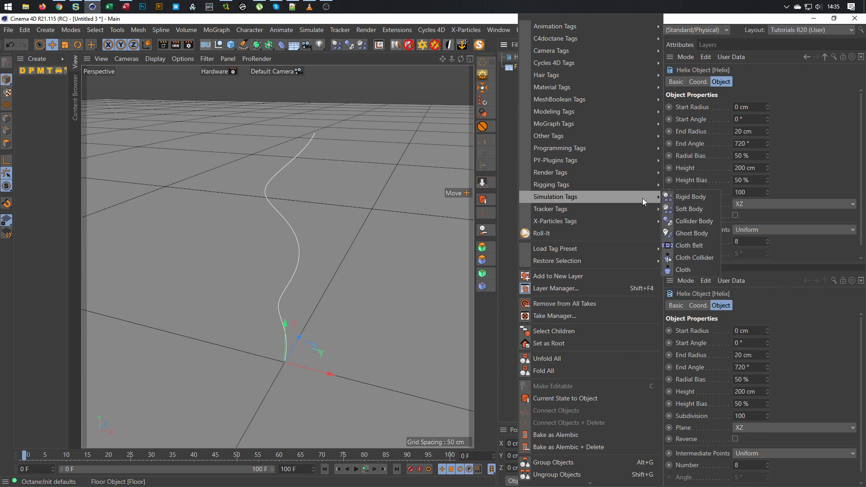
click(698, 221)
Add a Soft Body simulation tag to the Helix and place the Helix below the Floor in the object hierarchy
click(522, 58)
right_click(522, 58)
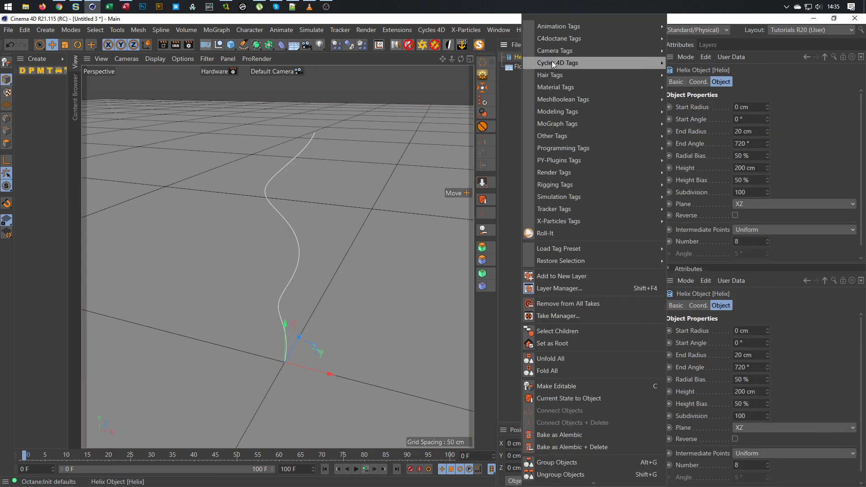
mouse_move(634, 197)
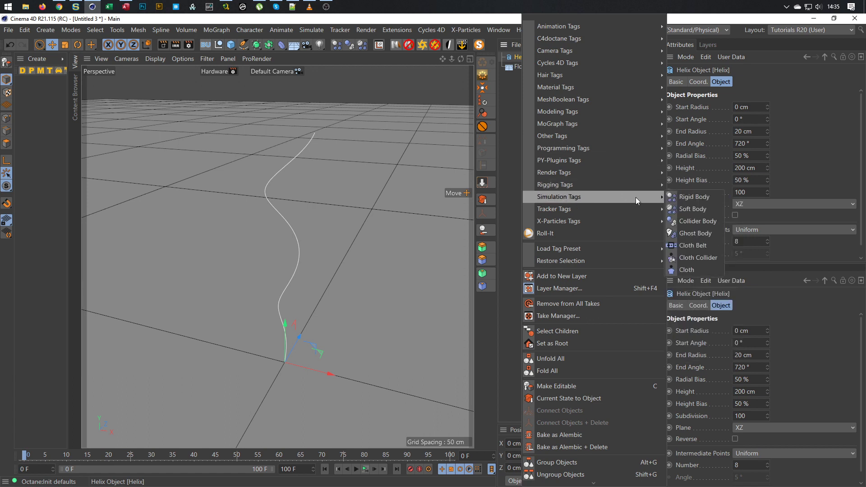
click(688, 209)
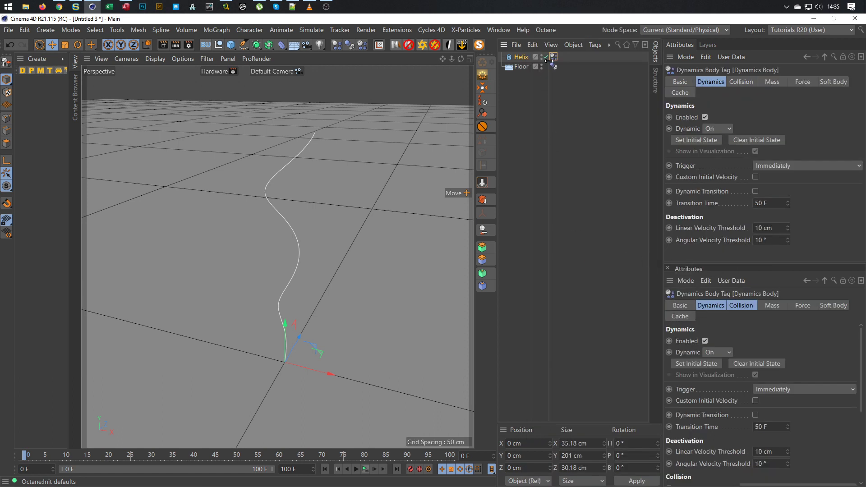
drag(518, 73, 525, 73)
Reduce the helix's subdivision to 20 and its number of intermediate points to 2
click(751, 80)
click(519, 68)
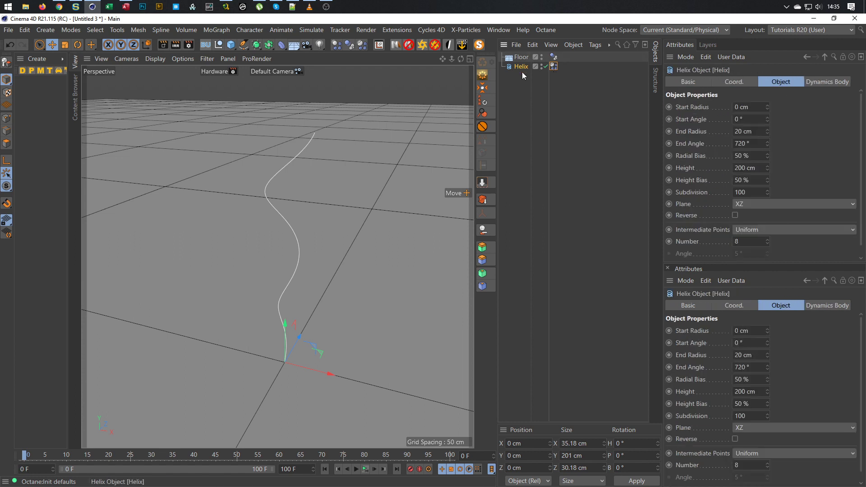
click(754, 190)
text(20)
click(740, 241)
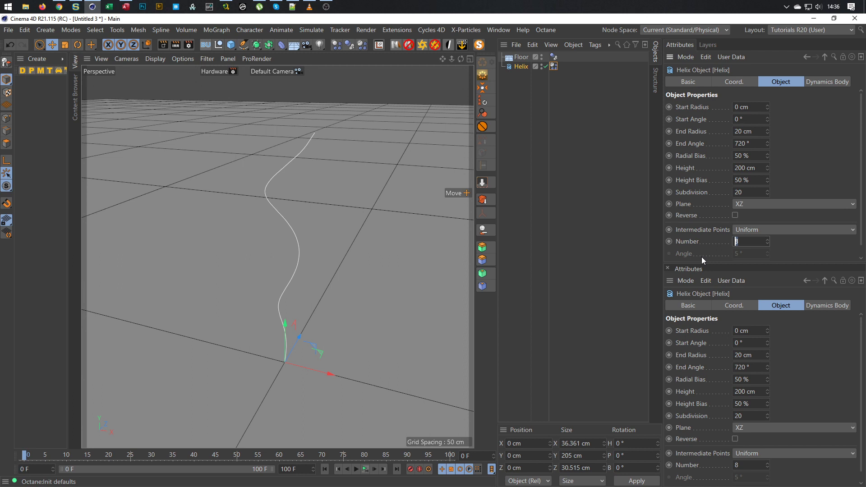
text(2)
key(Return)
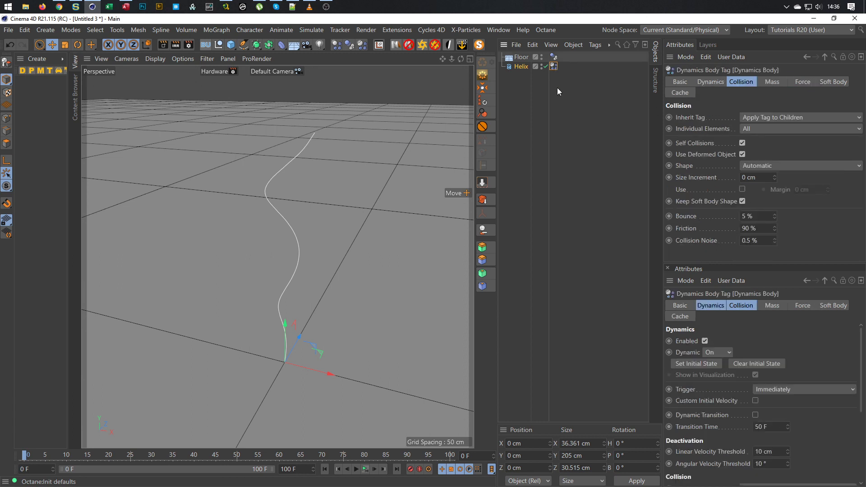
Set the helix's soft body structural spring to 1 with a damping of 500%
click(831, 82)
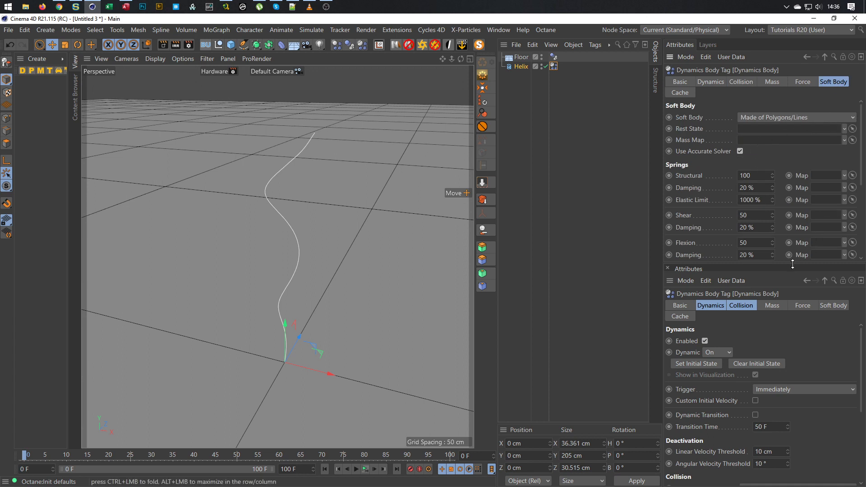
drag(792, 264, 792, 364)
click(758, 174)
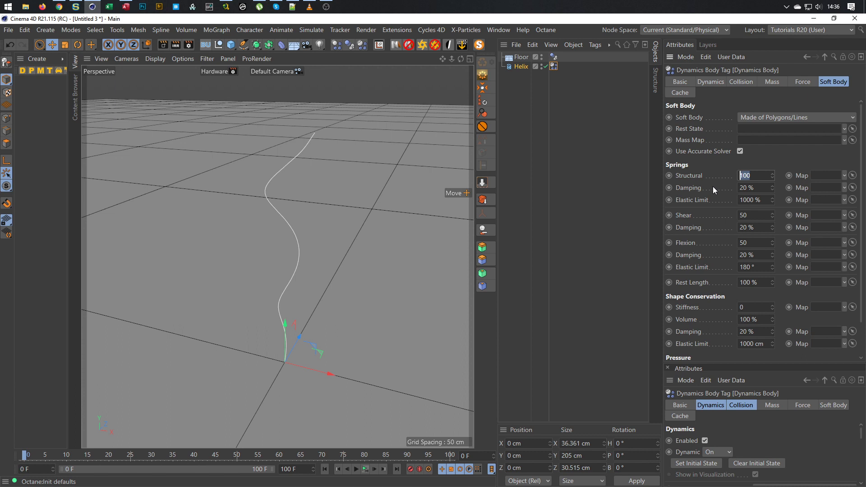
text(1)
key(Tab)
text(500)
key(Tab)
key(Return)
Set the helix's soft body shear to 10, flexion to 10 and rest length to 50%
key(Tab)
text(10)
key(Tab)
key(Tab)
text(10)
key(Tab)
key(Tab)
key(Tab)
text(50)
key(Return)
Set both the linear and angular damping forces of the helix's dynamics tag to 99%
click(804, 84)
drag(742, 145, 650, 168)
text(99)
key(Tab)
text(99)
key(Return)
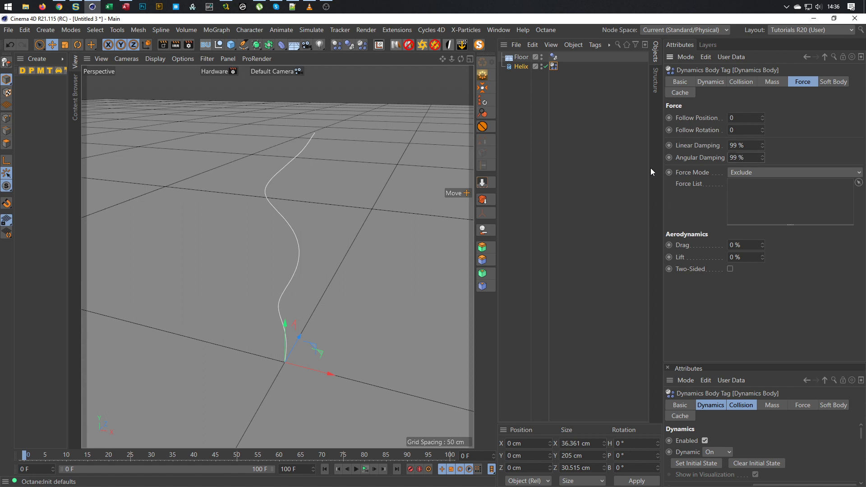
Enable the collision margin for the helix's dynamics tag and set it to 3.2 cm
click(737, 83)
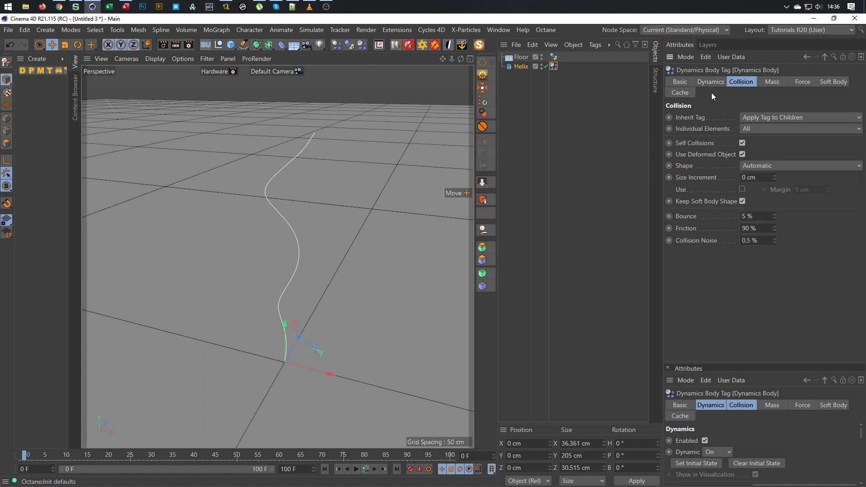
click(712, 85)
click(739, 82)
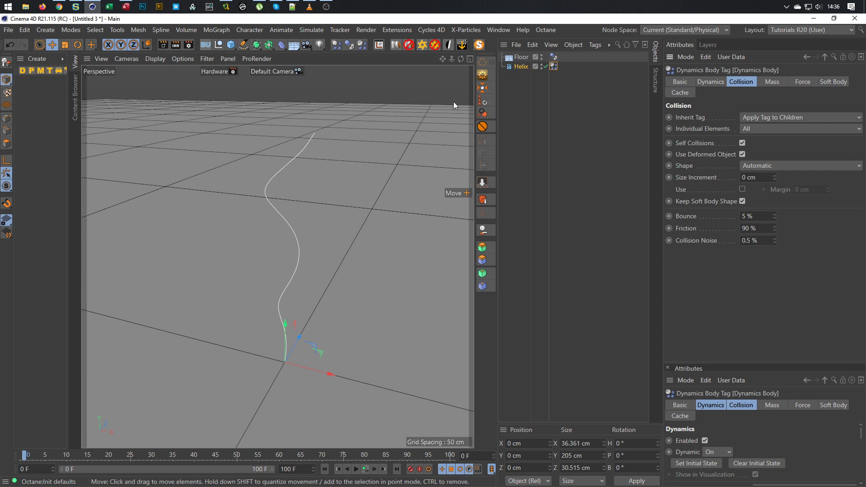
click(741, 190)
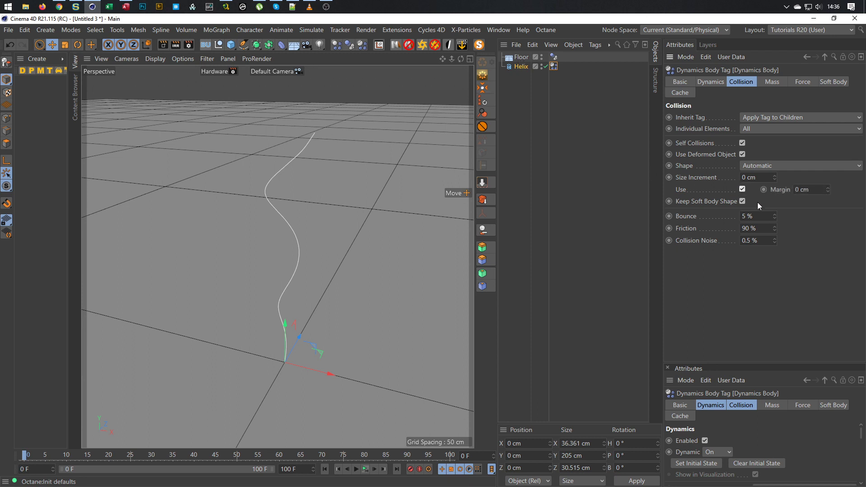
click(813, 192)
text(3,2)
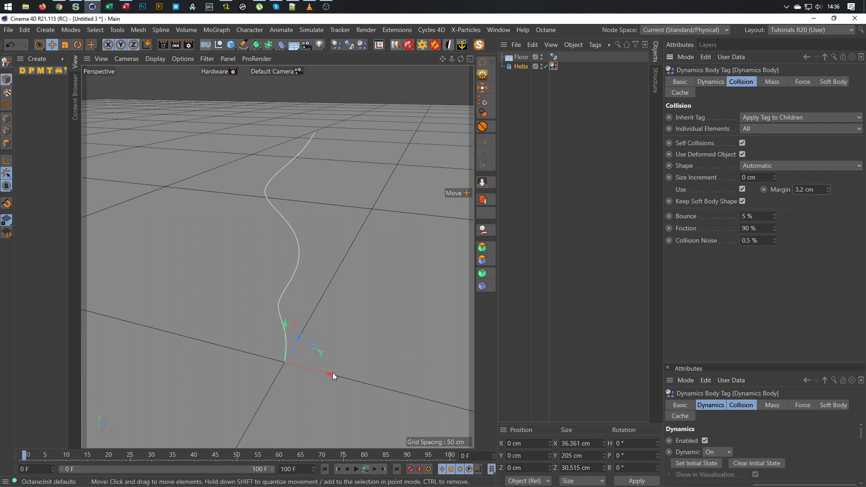
Play the simulation to examine how the soft body helix collapses onto the floor, viewing it up close
click(366, 468)
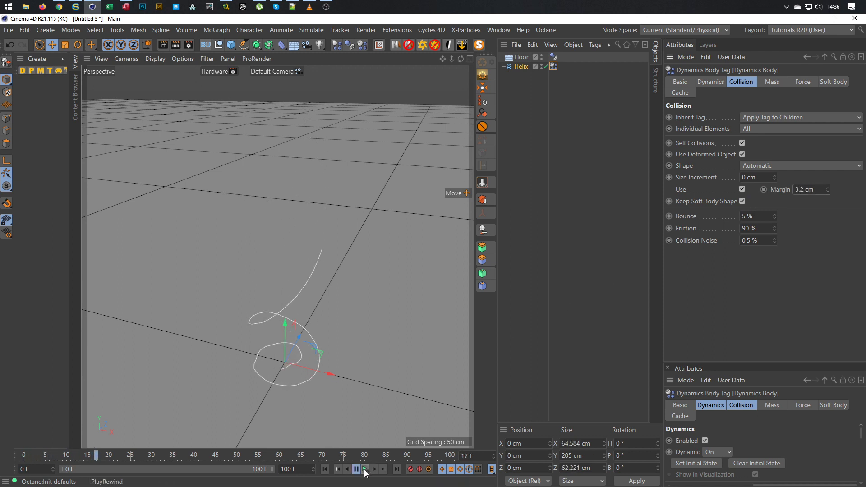
alt+middle_drag(296, 382, 305, 311)
alt+right_drag(305, 311, 348, 287)
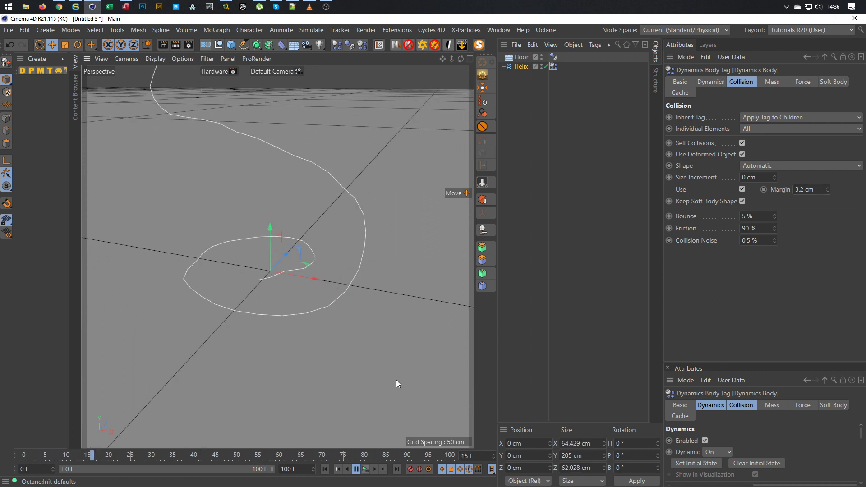
click(366, 469)
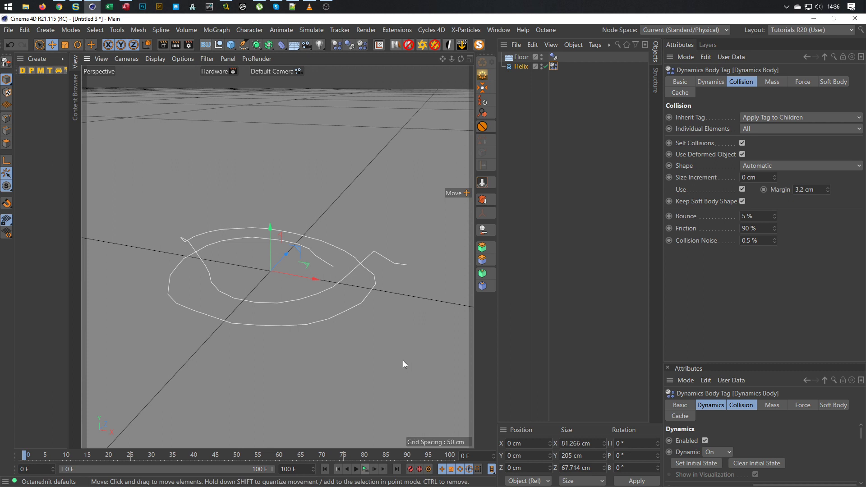
Add a Circle spline and set its radius to 3 cm
click(244, 45)
click(344, 73)
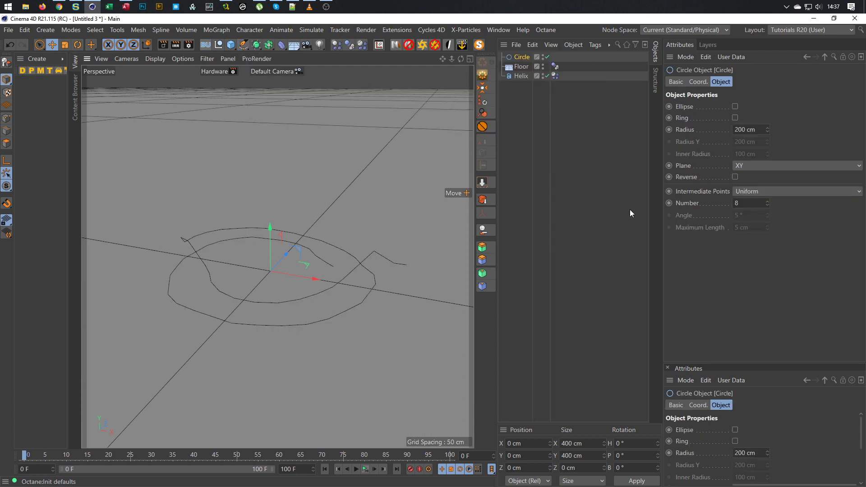
text(3)
key(Return)
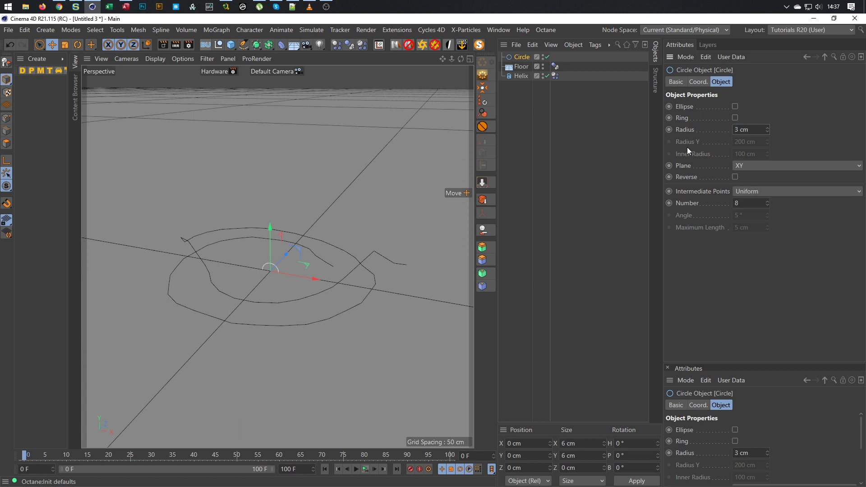
Order the Circle above the Helix and put both under a Sweep object to turn the helix into a tube
drag(523, 59, 526, 72)
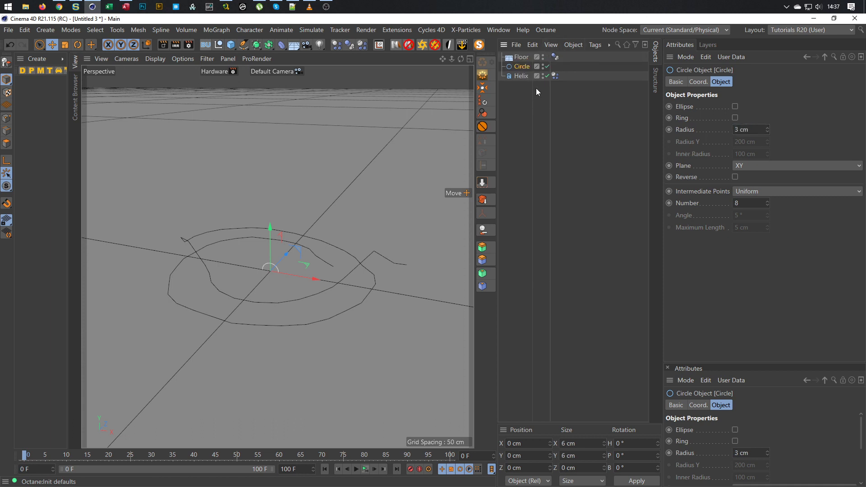
click(257, 46)
alt+click(303, 85)
drag(520, 85, 528, 80)
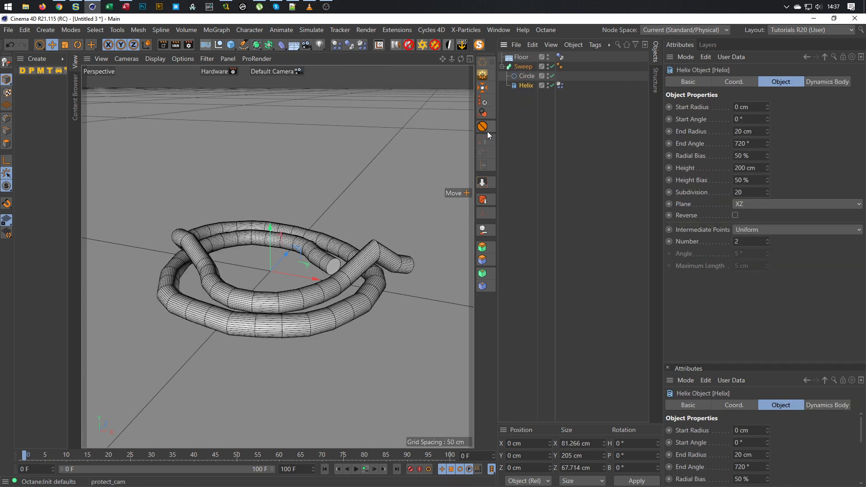
Set the circle profile's number of intermediate points to 1
click(517, 79)
drag(743, 204, 626, 229)
text(1)
key(Return)
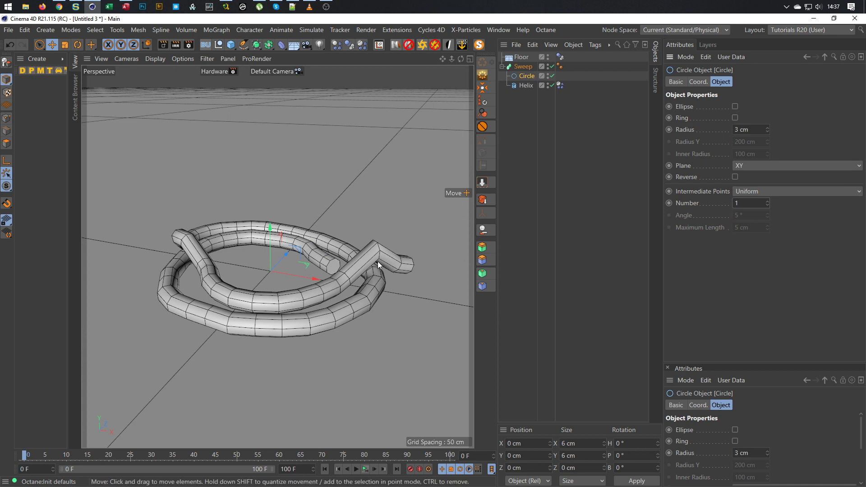
Set the Shear and Flexion springs of the Helix's soft body dynamics tag to 5 and play the simulation
click(524, 85)
click(559, 85)
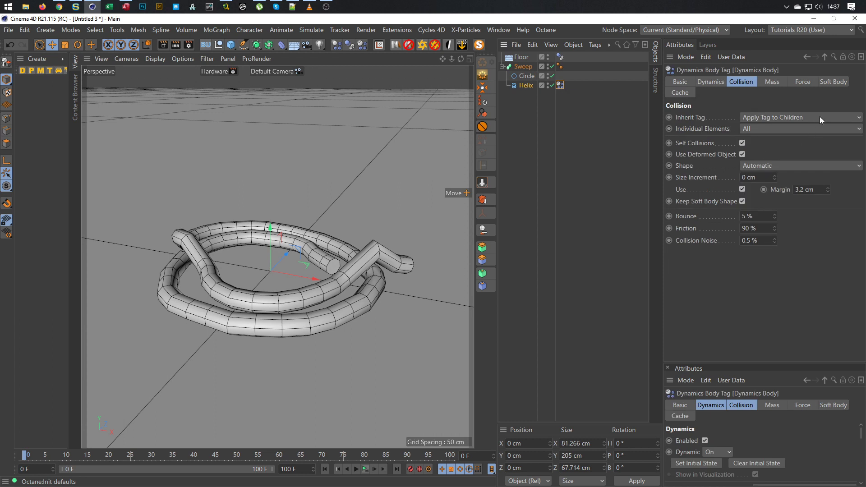
click(804, 83)
click(830, 83)
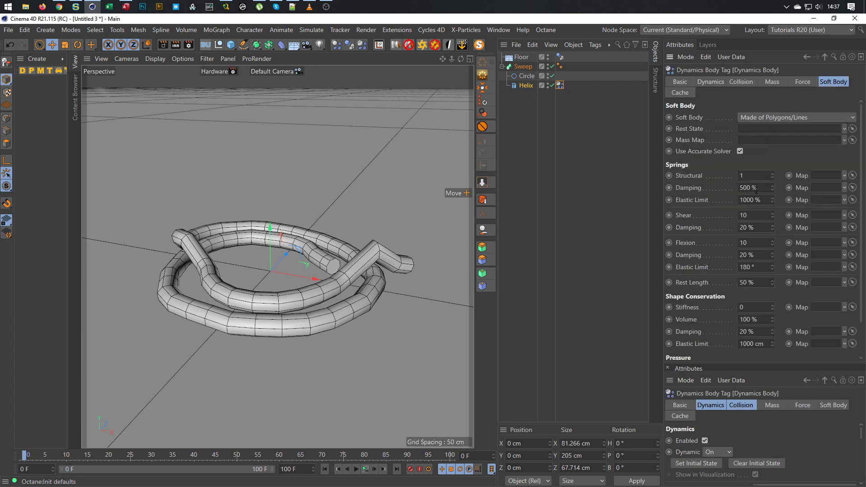
click(757, 219)
text(5)
key(Tab)
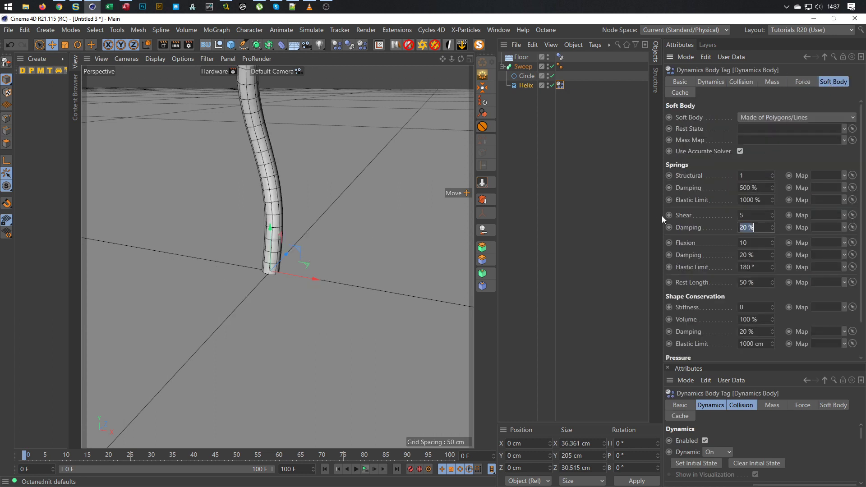
key(Tab)
text(5)
key(Return)
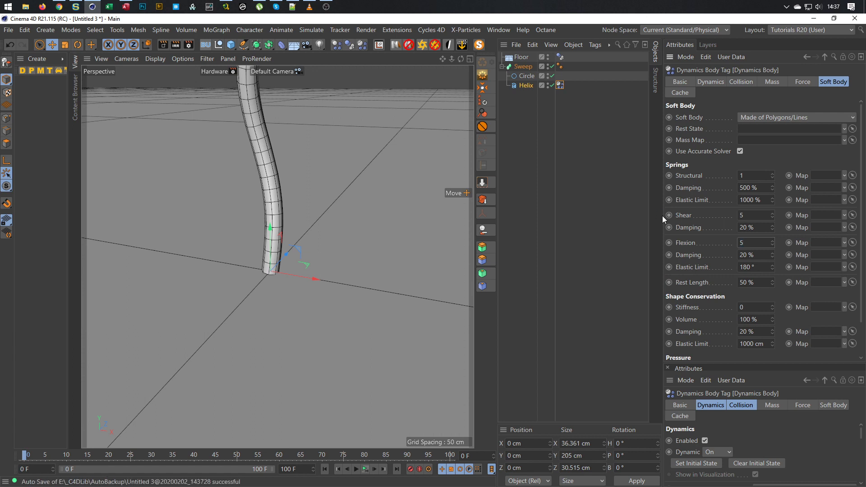
click(365, 470)
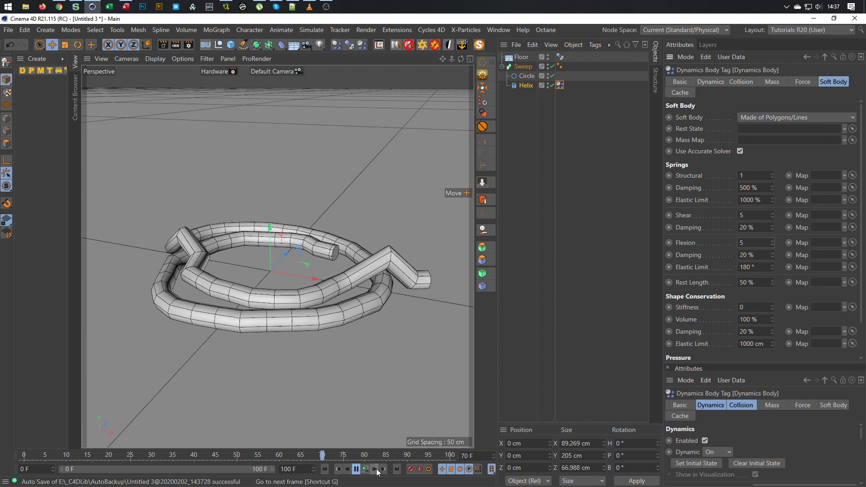
click(366, 470)
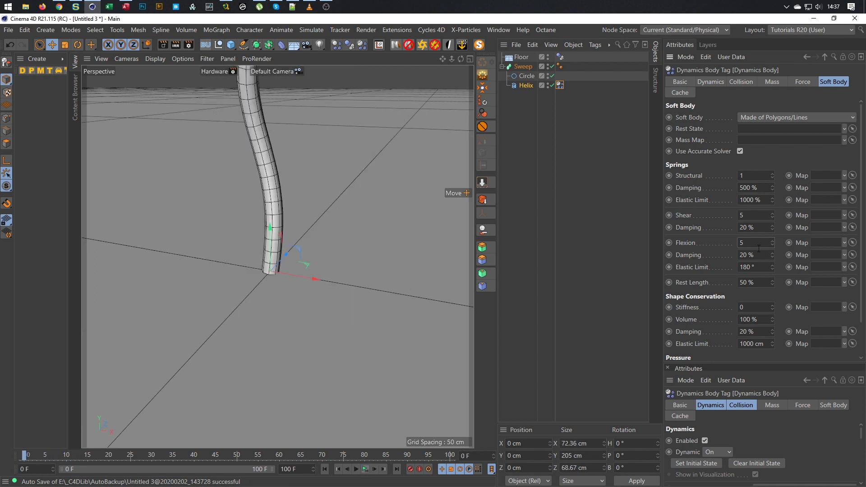
Raise the soft body's Shear and Flexion springs to 20 and replay the collapse from the start
text(20)
key(Tab)
key(Tab)
text(20)
click(365, 469)
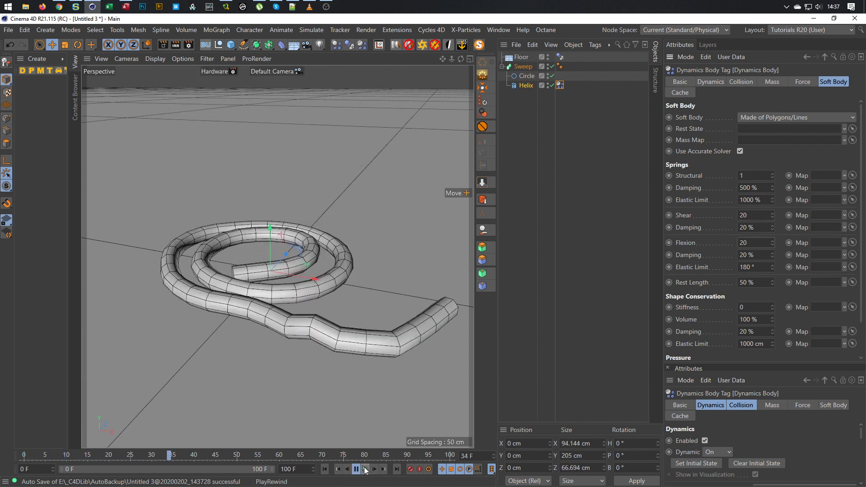
click(365, 469)
click(365, 470)
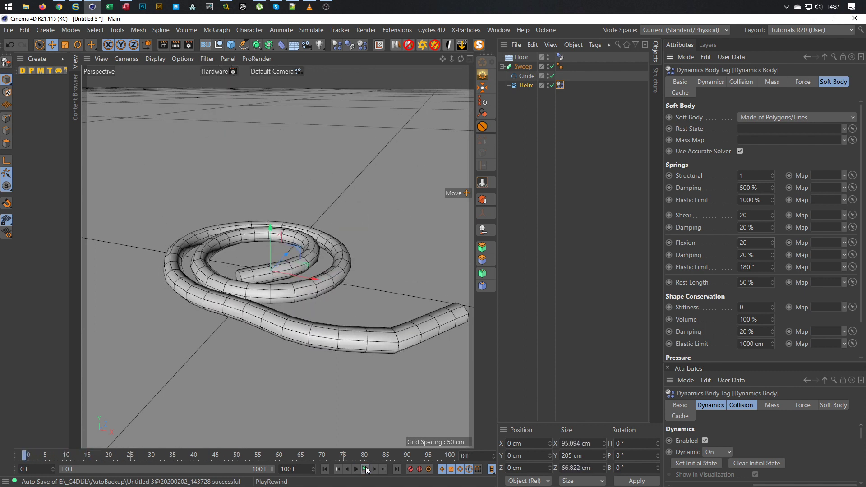
click(365, 470)
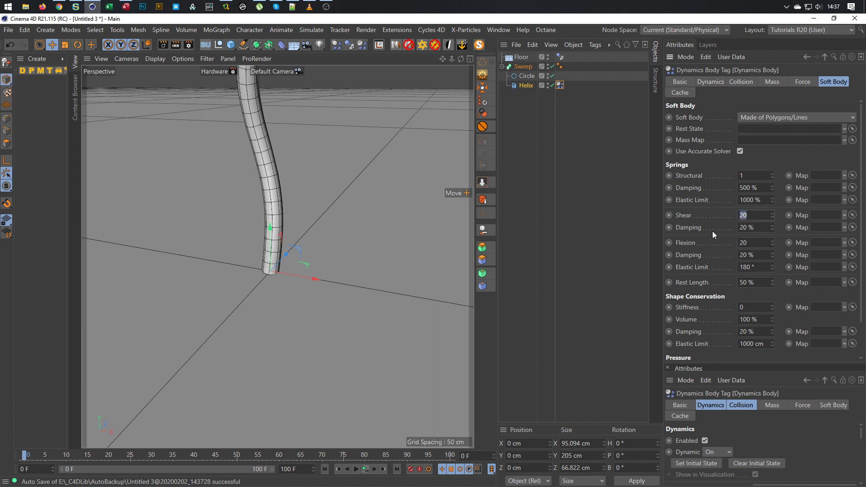
Return the soft body's Shear and Flexion springs to 5 and play the simulation, stopping at frame 60
text(2)
key(BackSpace)
text(5)
key(Tab)
key(Tab)
text(5)
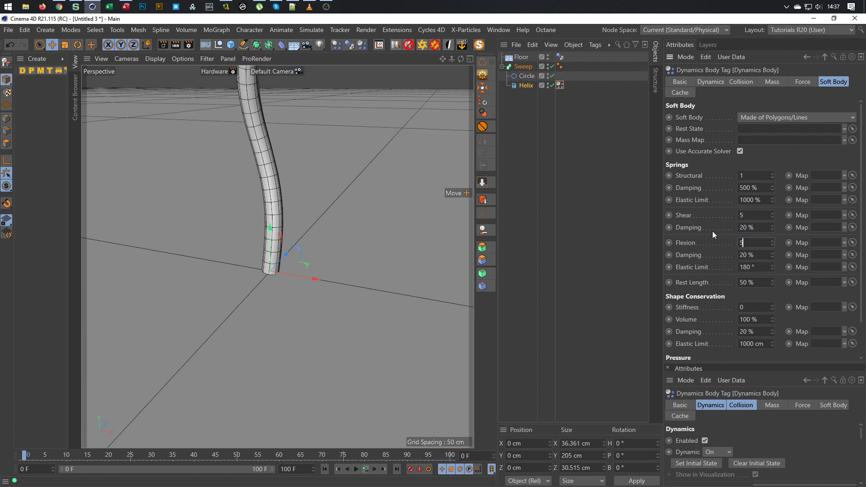
click(356, 469)
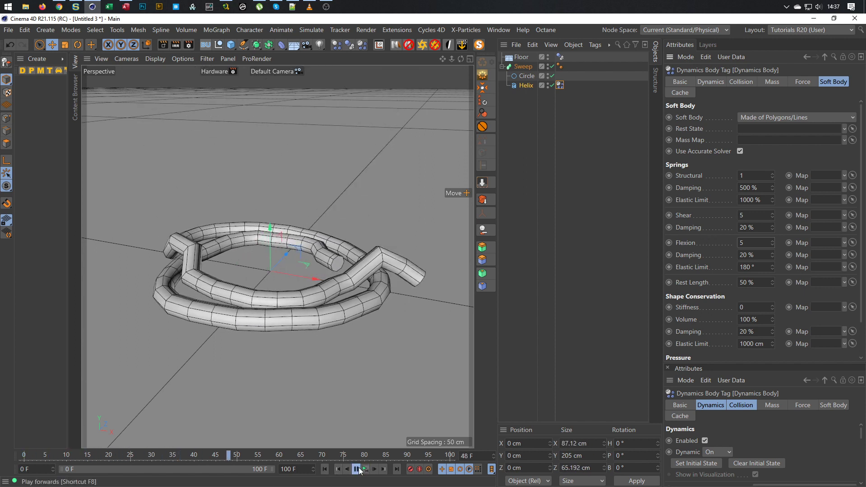
click(356, 469)
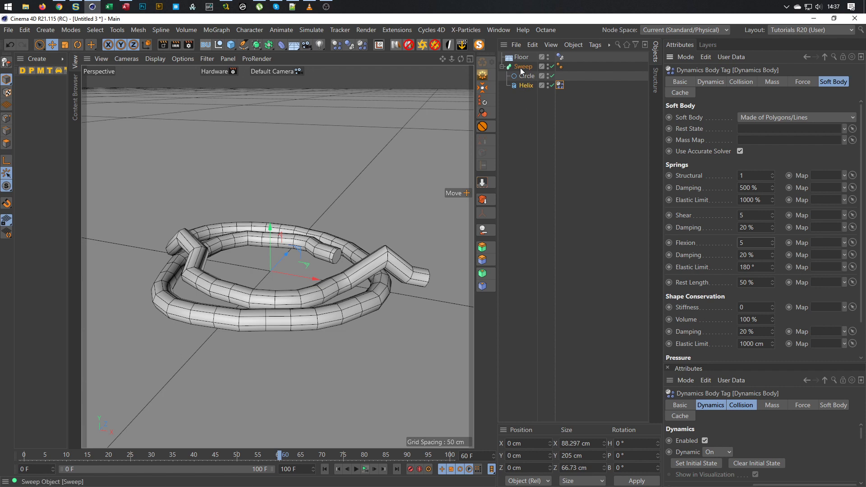
Put the Sweep under a Subdivision Surface to smooth the tube, and inspect the collapsed coils from other angles
click(523, 66)
alt+click(256, 45)
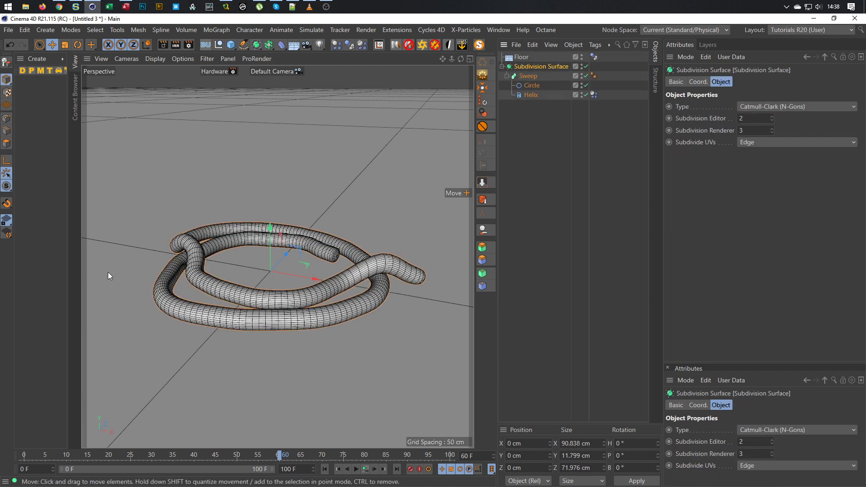
alt+drag(391, 312, 321, 264)
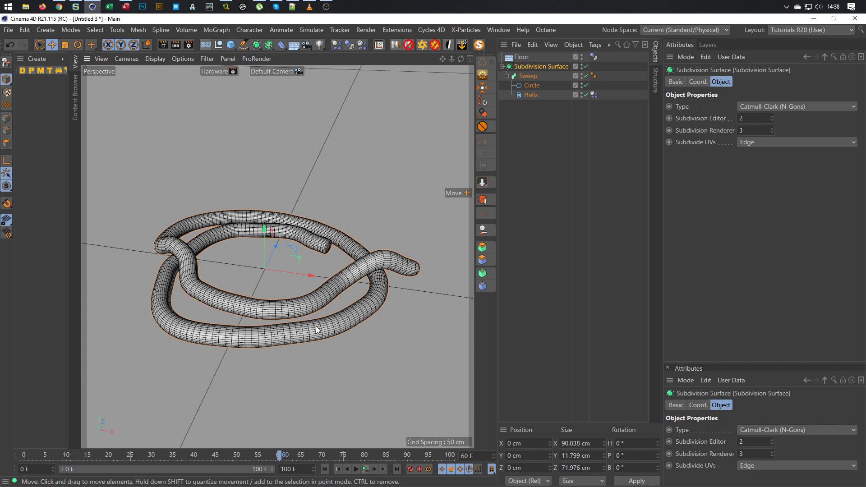
alt+drag(301, 302, 318, 292)
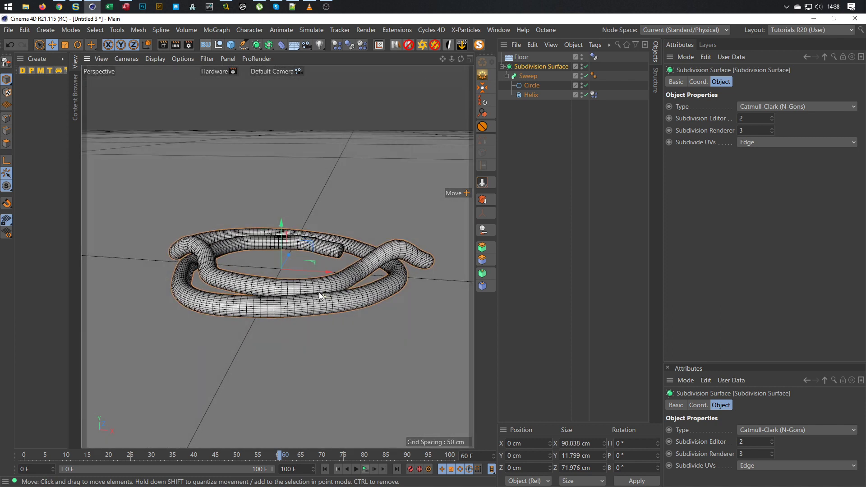
Try to convert the Sweep's collapsed shape to a mesh with Current State to Object, and delete the resulting copy
click(528, 76)
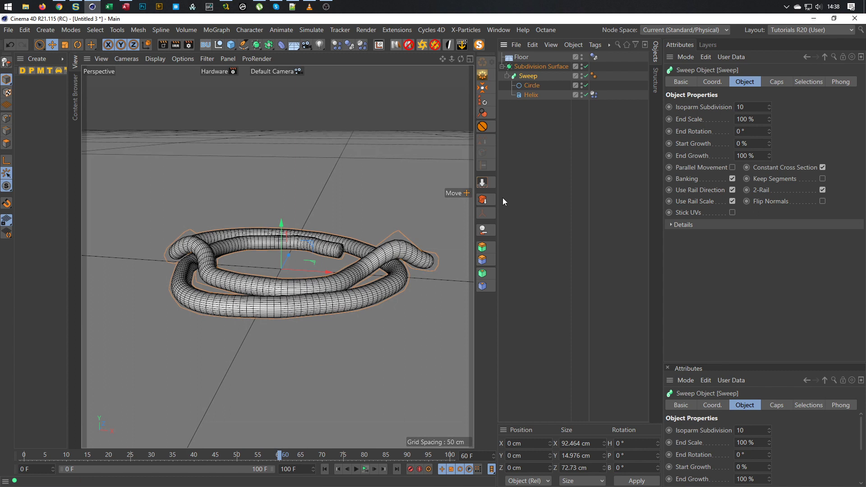
right_click(531, 75)
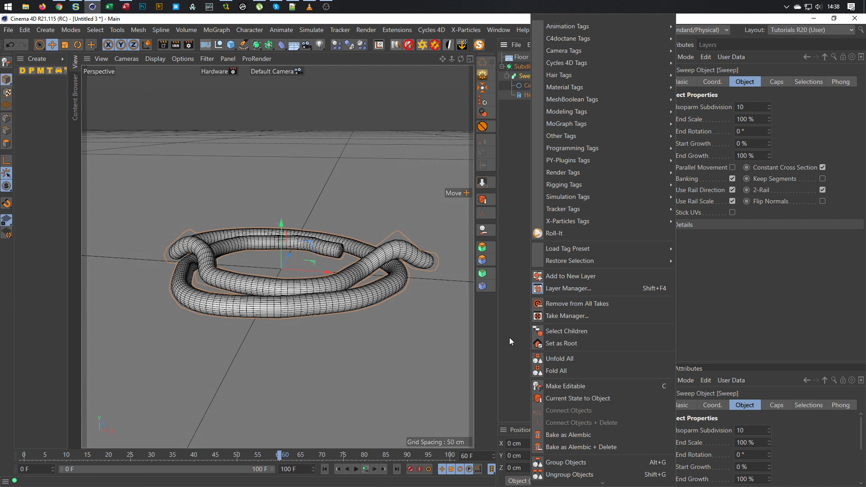
click(513, 257)
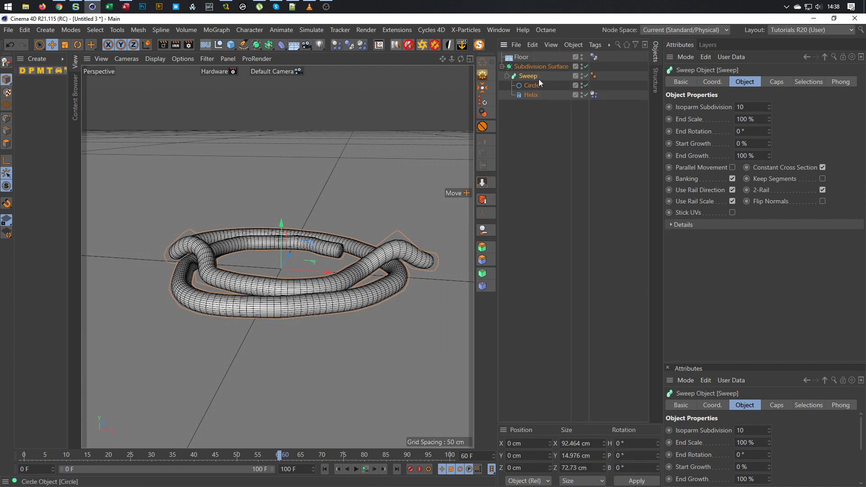
click(482, 200)
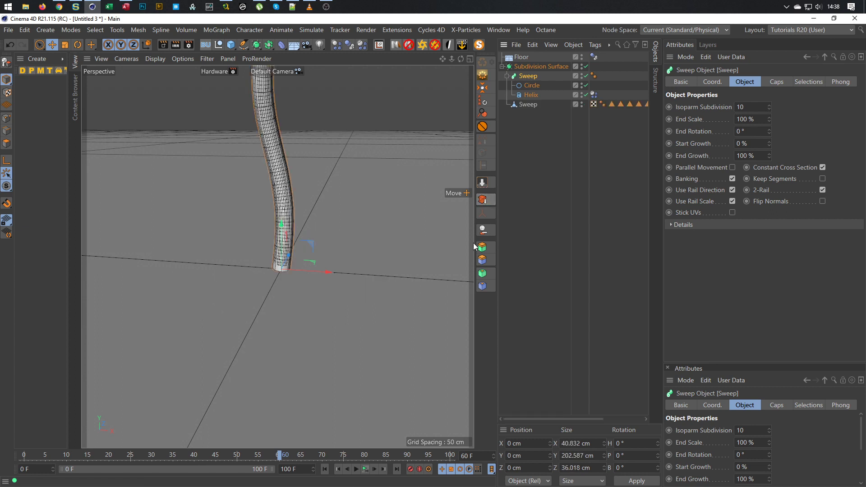
alt+right_drag(253, 262, 220, 264)
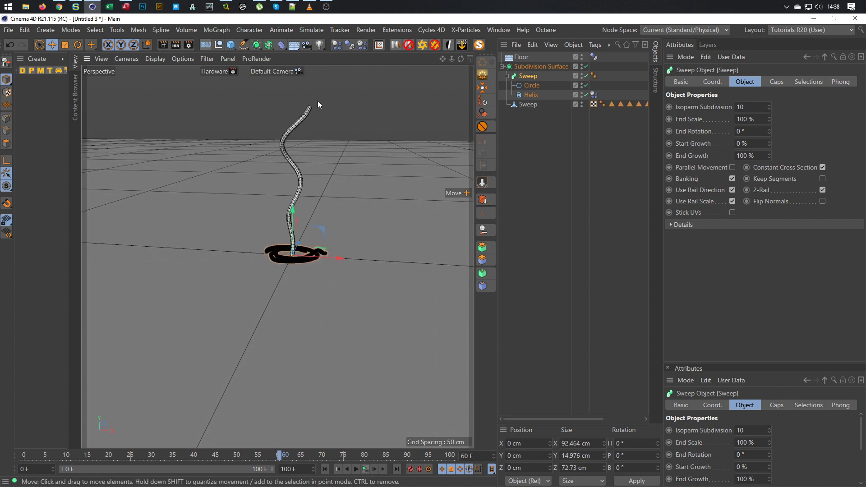
drag(527, 104, 523, 112)
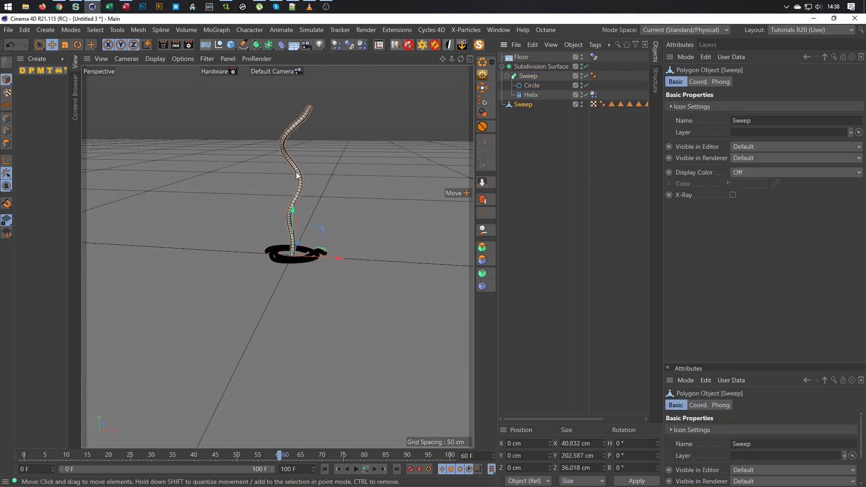
key(Delete)
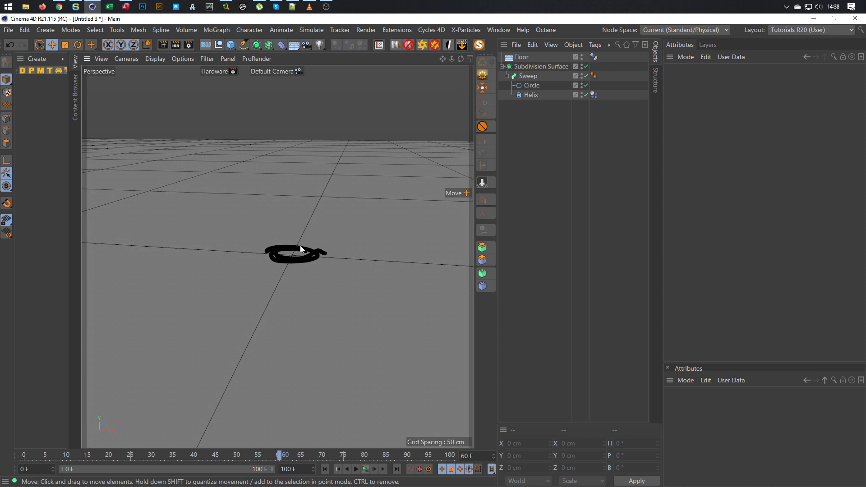
scroll(300, 246, up, 5)
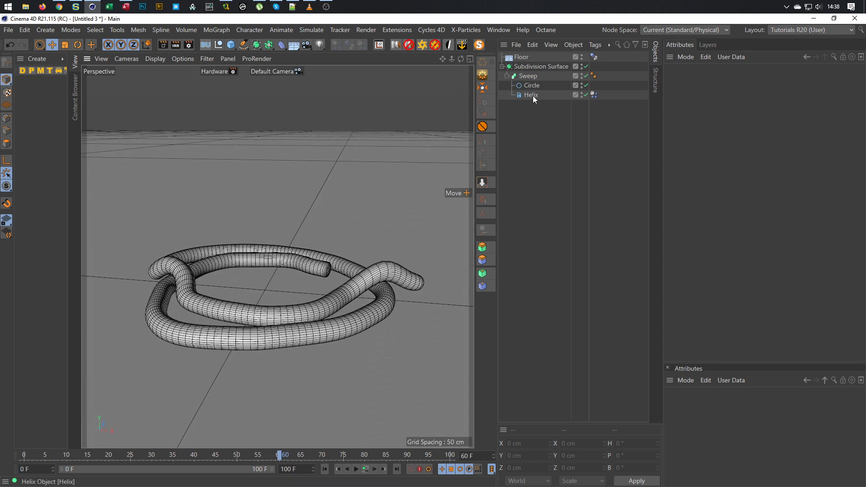
Disable the Subdivision Surface and Sweep, try to set the collapsed Helix as its initial dynamics state, and return to frame 0
click(532, 95)
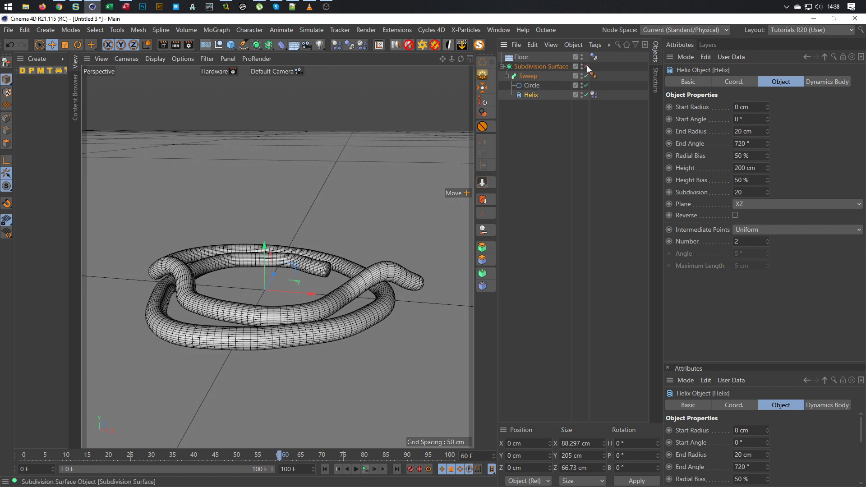
drag(587, 66, 586, 76)
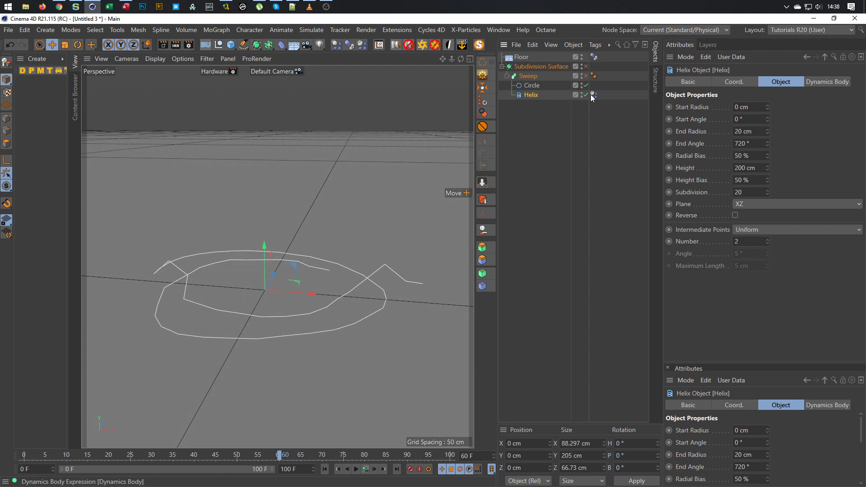
click(592, 94)
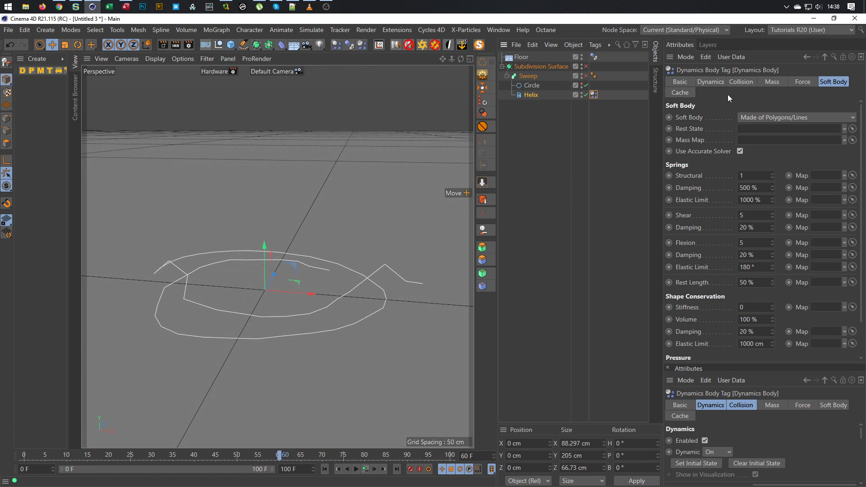
click(712, 83)
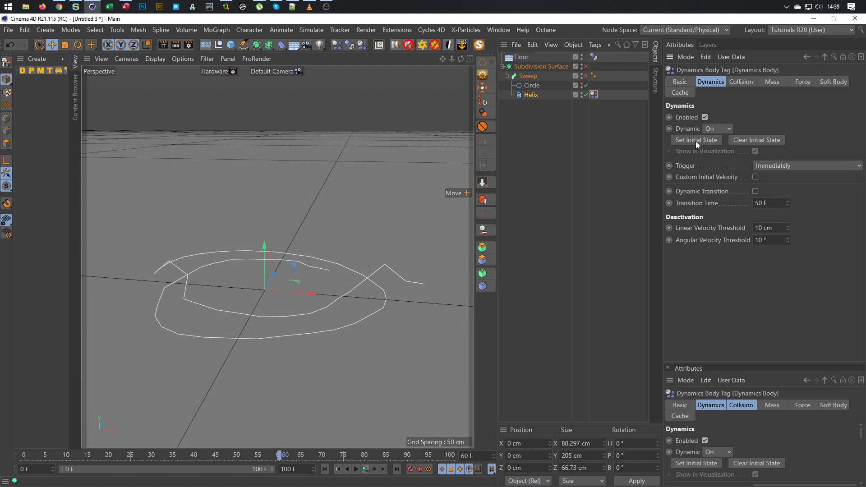
click(325, 469)
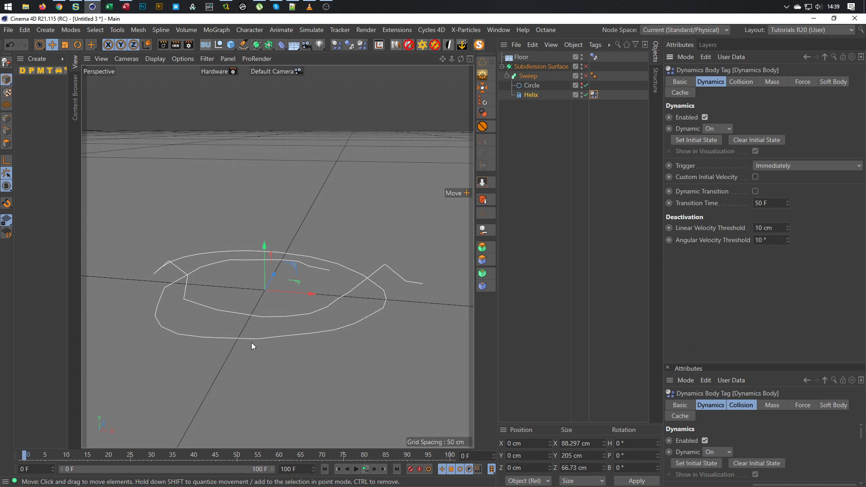
Try to convert the Helix's collapsed shape to a spline with Current State to Object, and delete the resulting copy
click(530, 95)
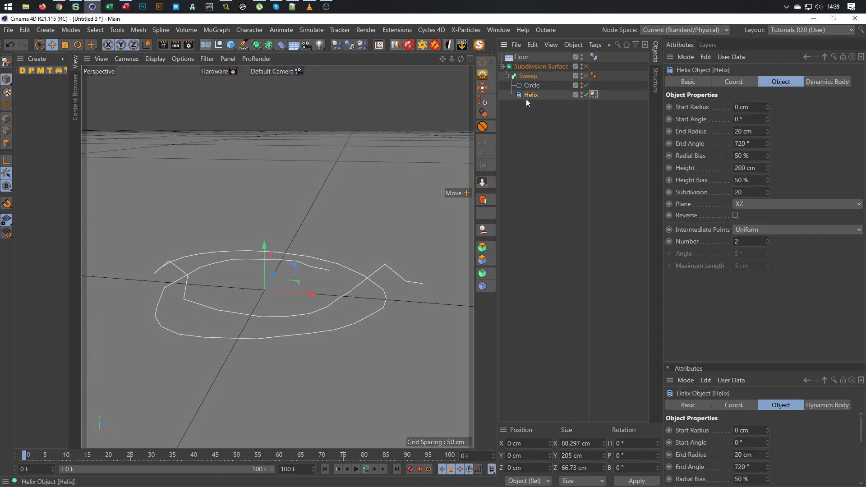
click(482, 199)
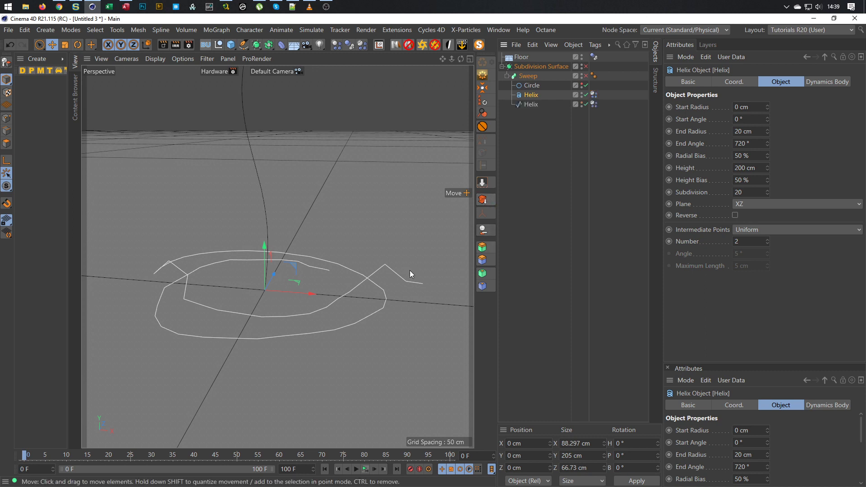
click(532, 105)
key(Delete)
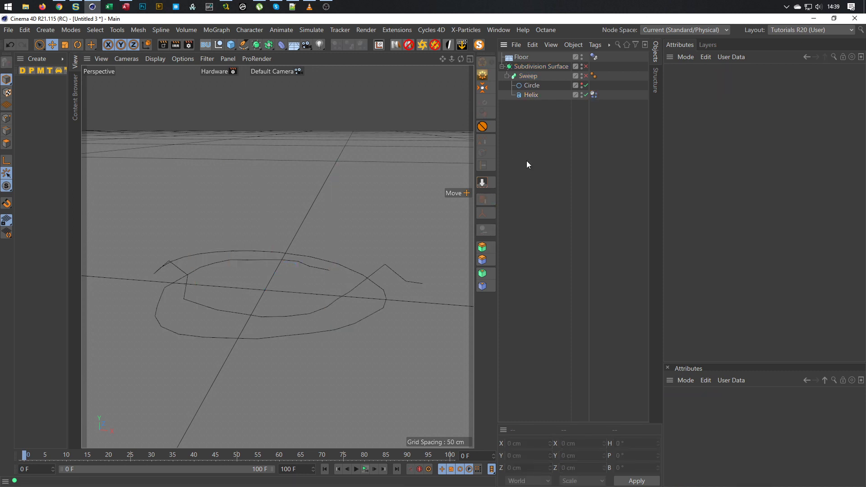
Bake the Helix's dynamics into its object cache and scrub the first frames of the timeline to check the result
click(532, 95)
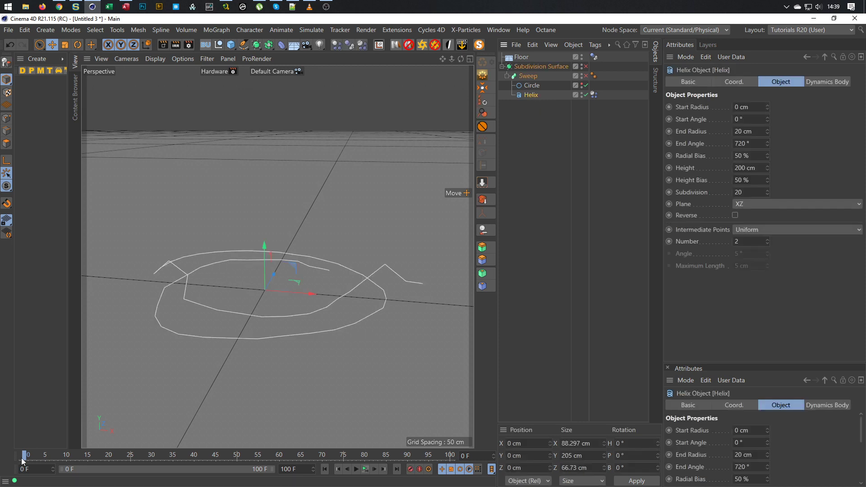
click(594, 95)
click(675, 92)
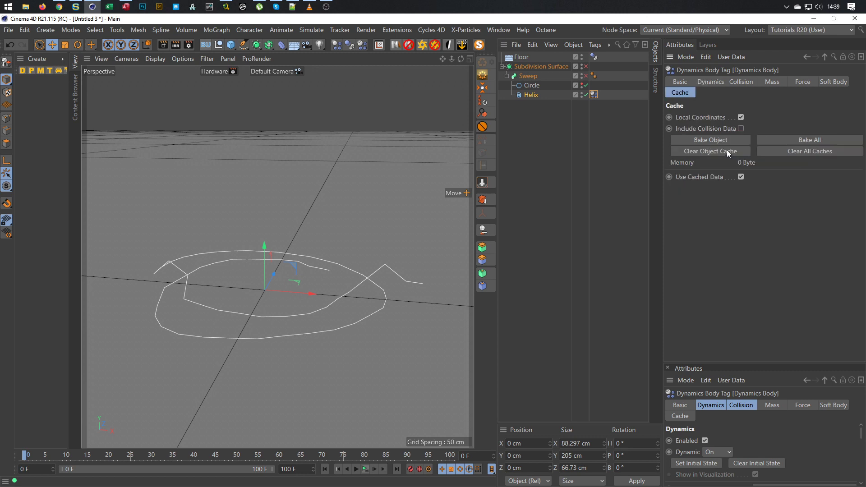
click(721, 140)
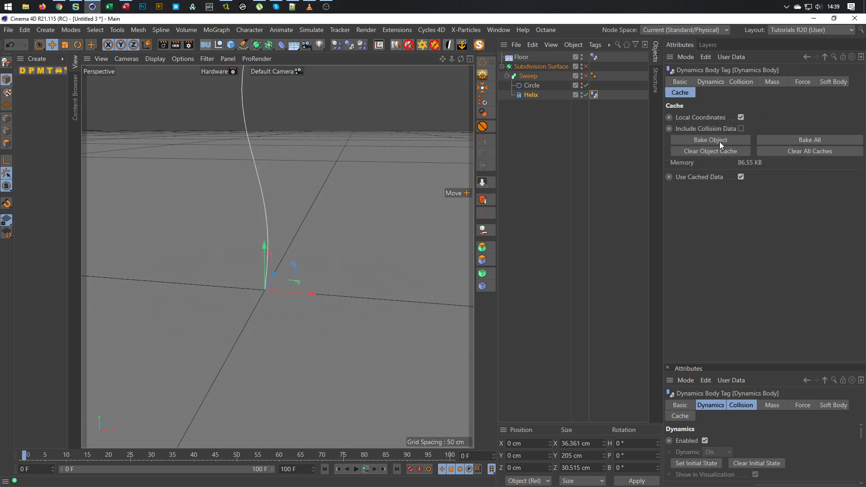
click(33, 458)
mouse_move(33, 458)
mouse_down()
mouse_move(229, 462)
mouse_move(25, 458)
mouse_up()
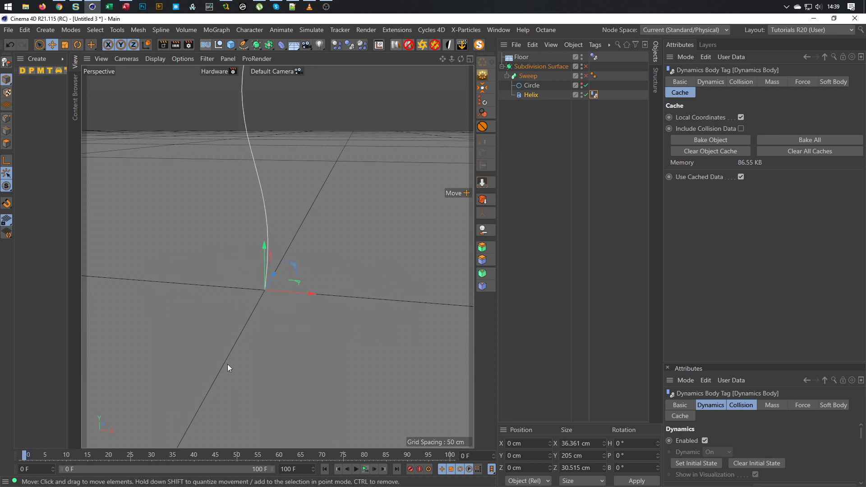
Advance to frame 1, try to convert the cached Helix with Current State to Object, and delete the resulting copy
key(g)
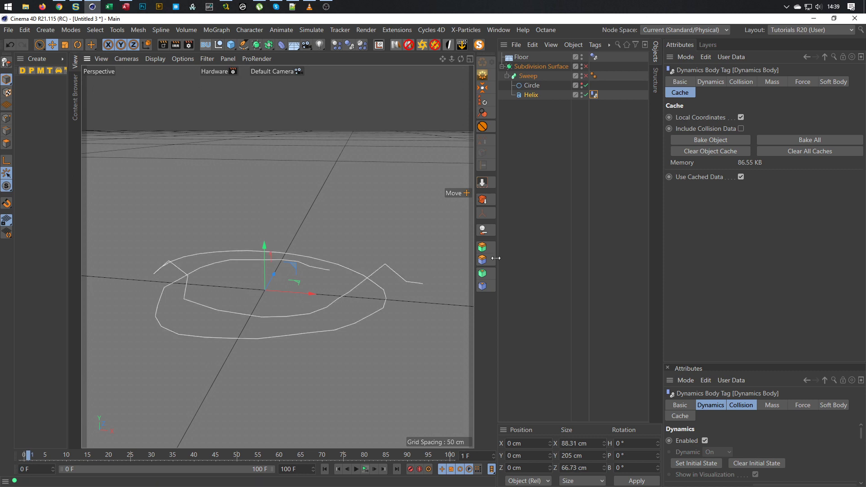
click(532, 96)
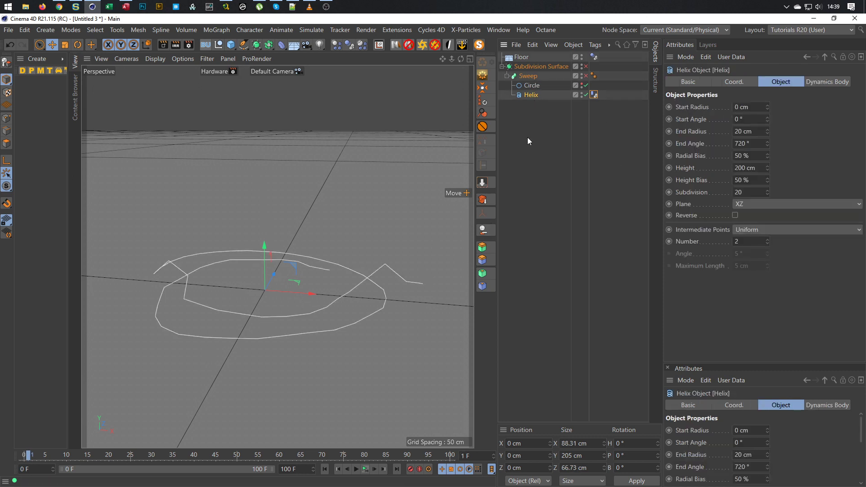
click(482, 200)
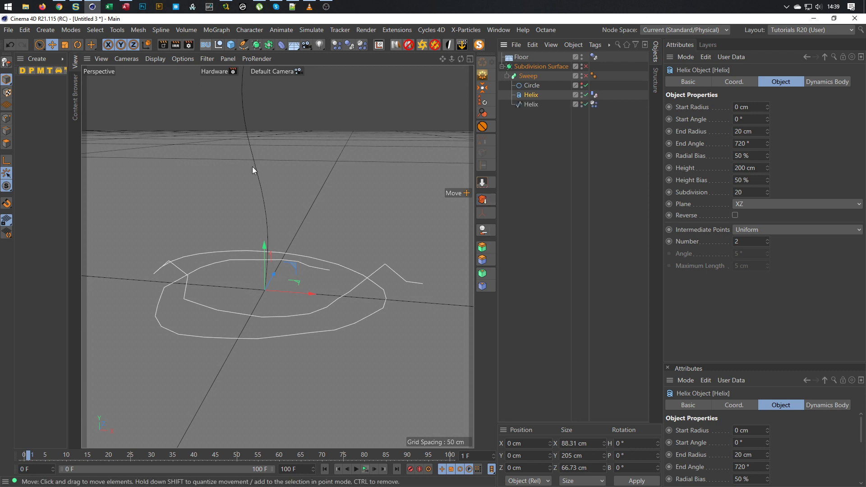
click(529, 106)
key(Delete)
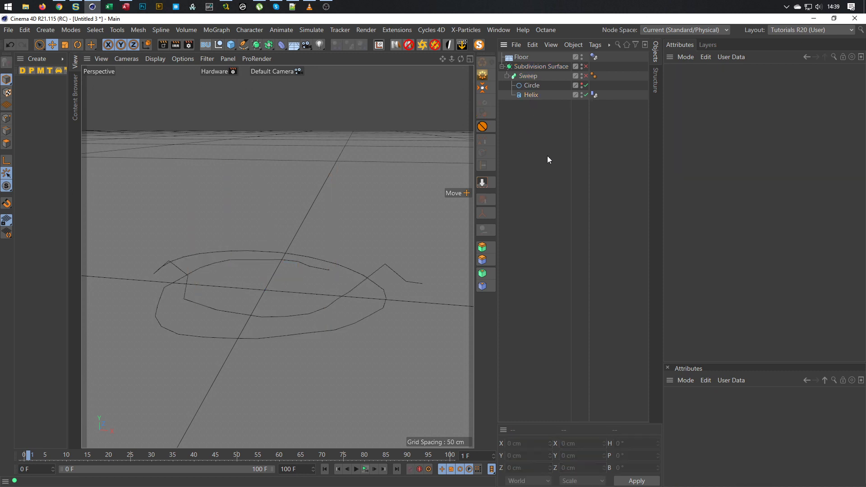
Clear the object cache of the Helix's Dynamics Body tag and show the tag's Dynamics settings
click(594, 94)
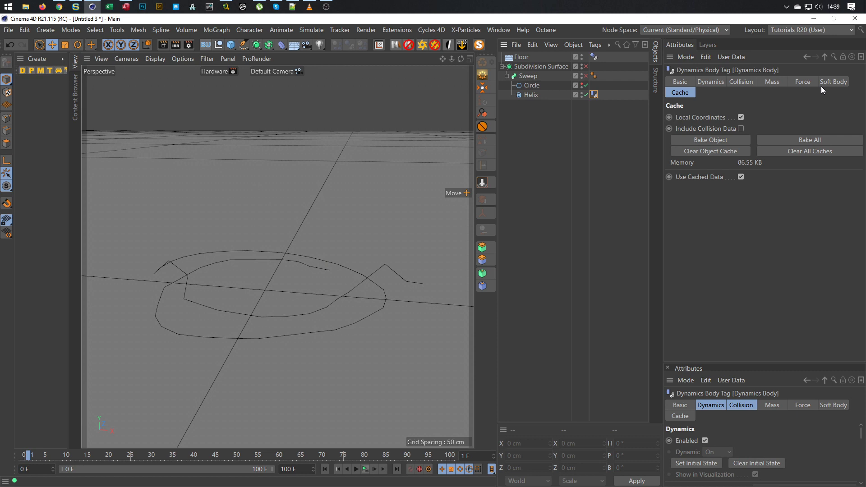
click(710, 152)
click(741, 85)
click(715, 83)
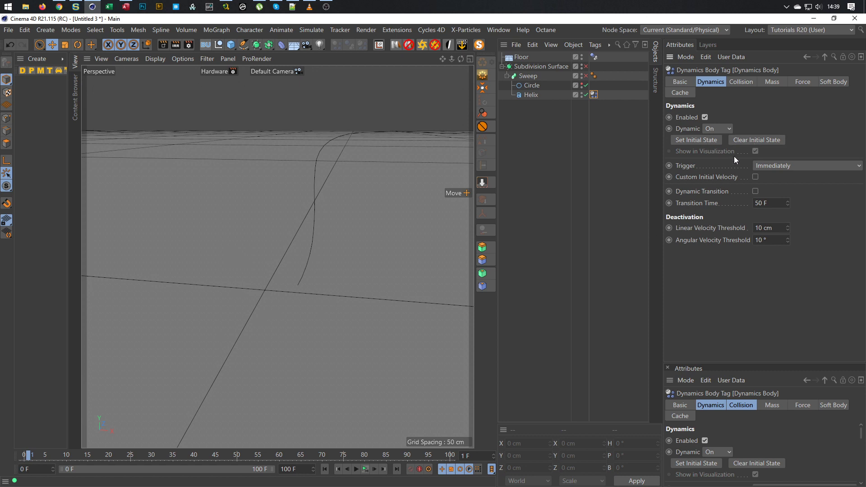
Move the Helix out of the Sweep to the top level of the object hierarchy
click(586, 94)
click(587, 94)
alt+drag(278, 243, 263, 255)
alt+middle_drag(263, 256, 269, 320)
alt+drag(270, 320, 262, 325)
alt+middle_drag(261, 326, 289, 305)
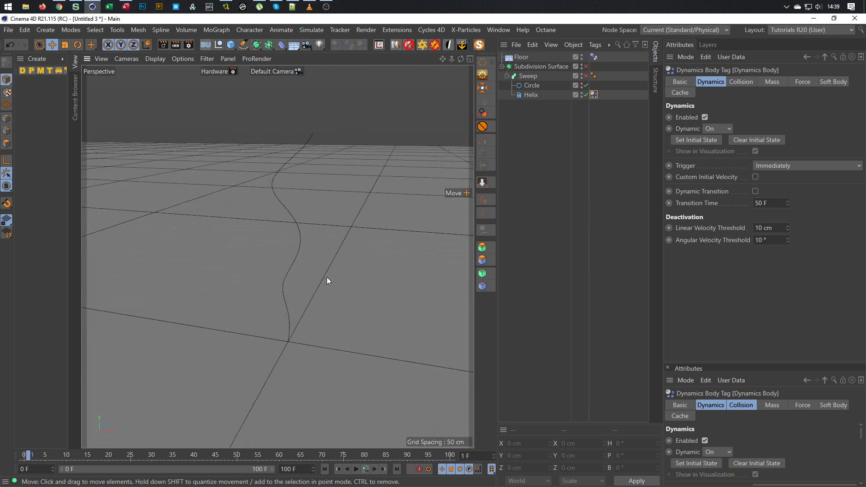
click(529, 92)
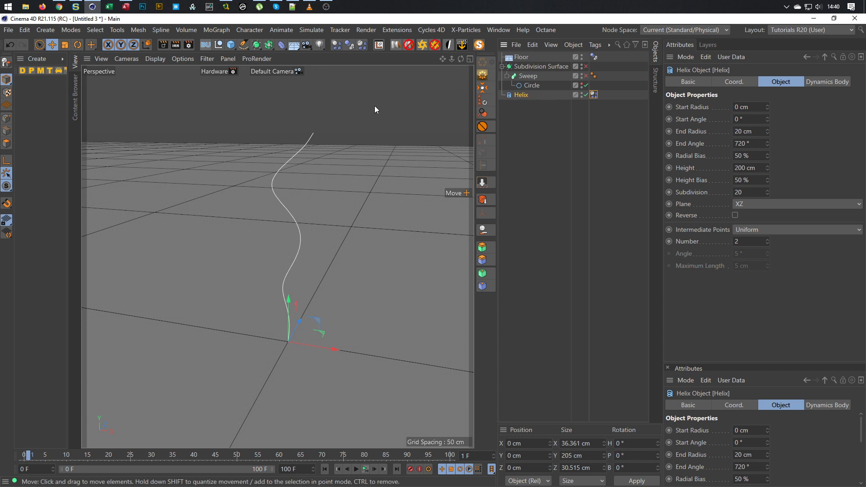
Add a MograGraph Matrix object in Object mode and assign the Helix as its source object
click(217, 31)
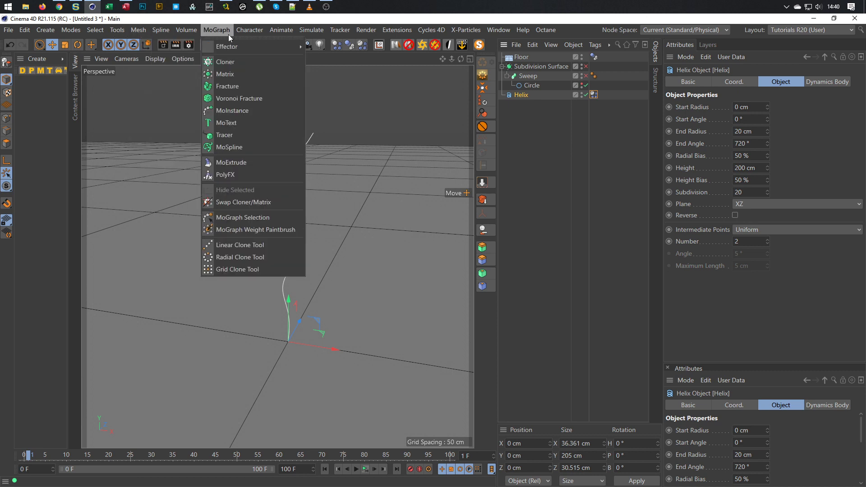
click(230, 73)
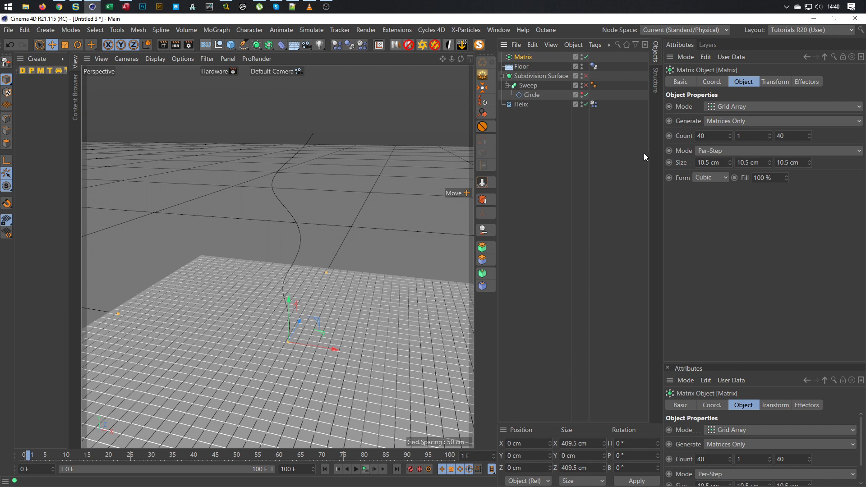
click(746, 109)
click(743, 124)
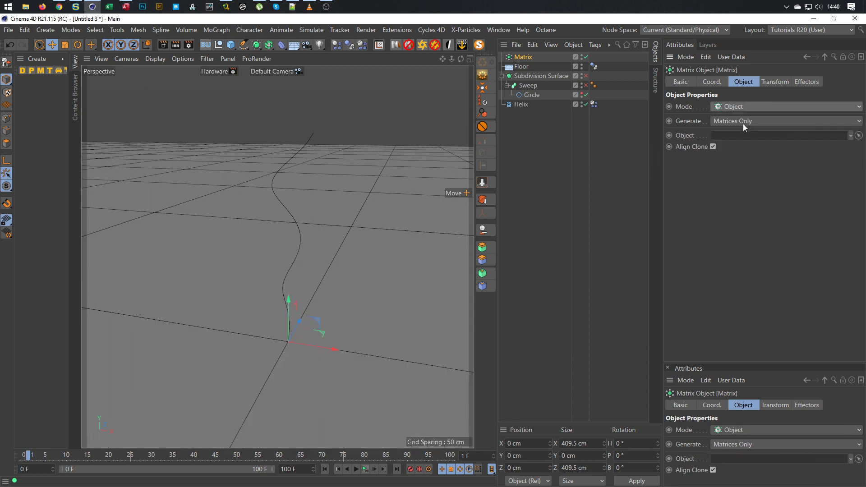
mouse_move(523, 104)
mouse_down()
mouse_move(551, 174)
mouse_move(748, 136)
mouse_up()
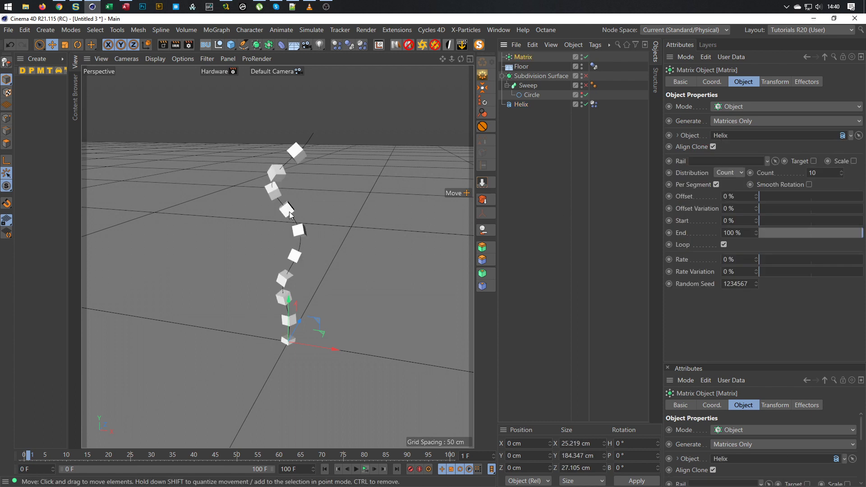
alt+drag(304, 212, 287, 209)
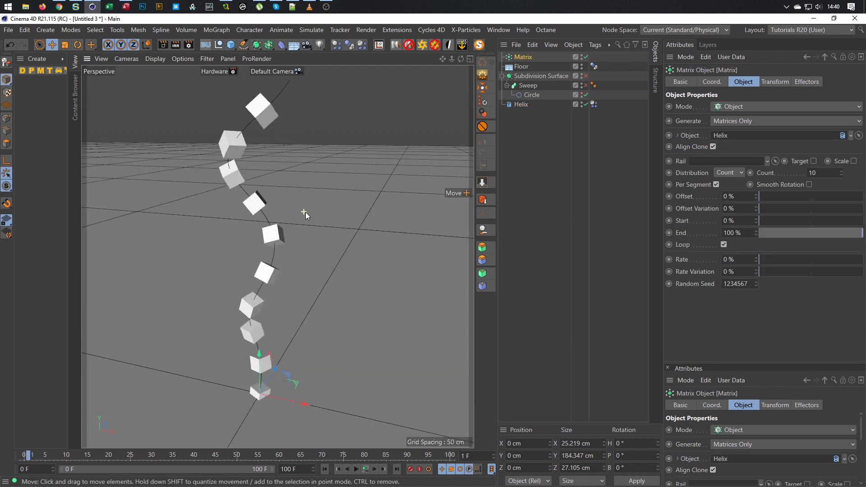
Set the Matrix's transform scale to 0.2 on the X, Y and Z axes
click(771, 82)
click(742, 123)
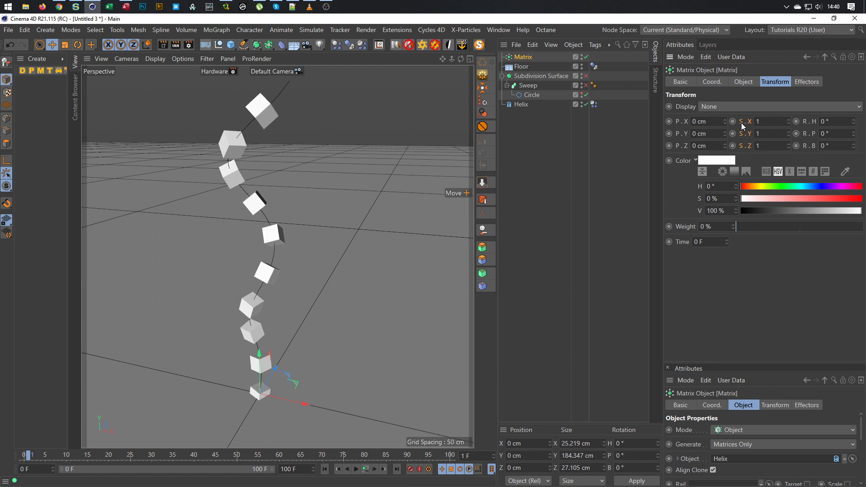
drag(764, 121, 734, 141)
text(0.2)
key(Return)
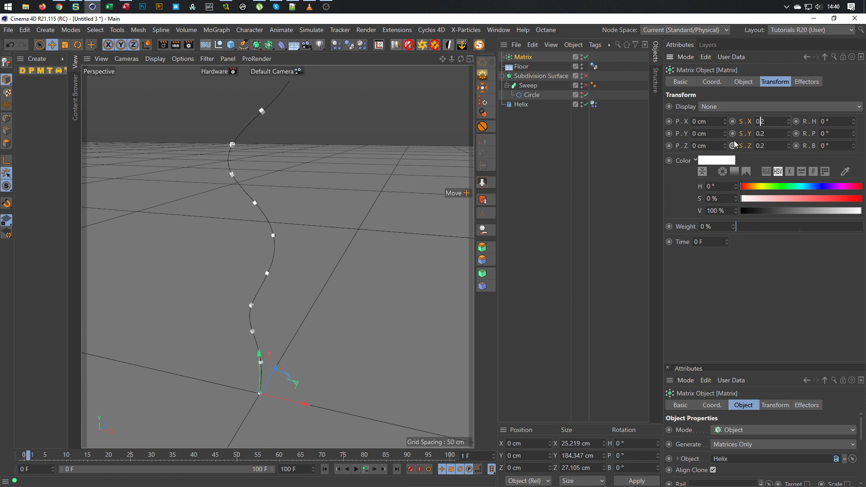
alt+middle_drag(277, 257, 305, 269)
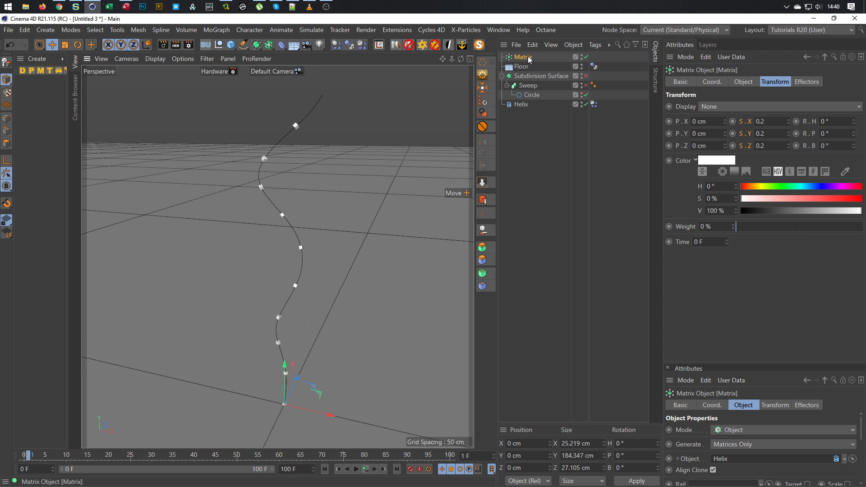
Set the Matrix's distribution to Even, disable Loop, and raise its count to 104
click(743, 82)
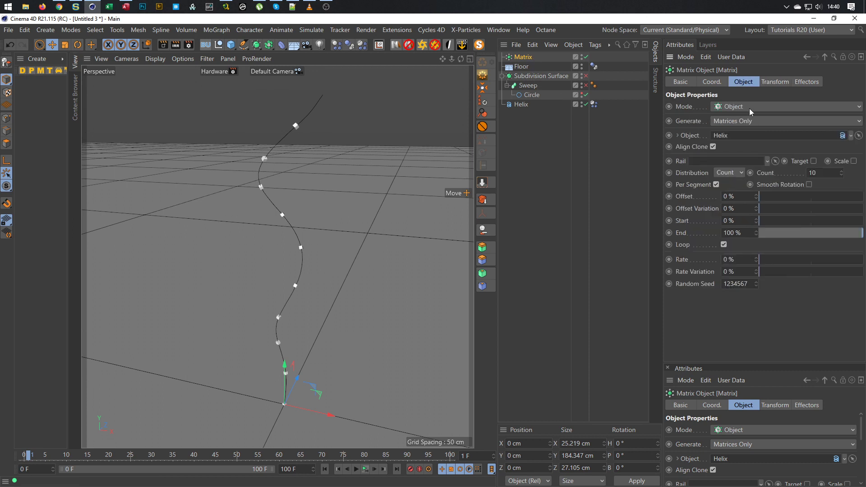
click(731, 171)
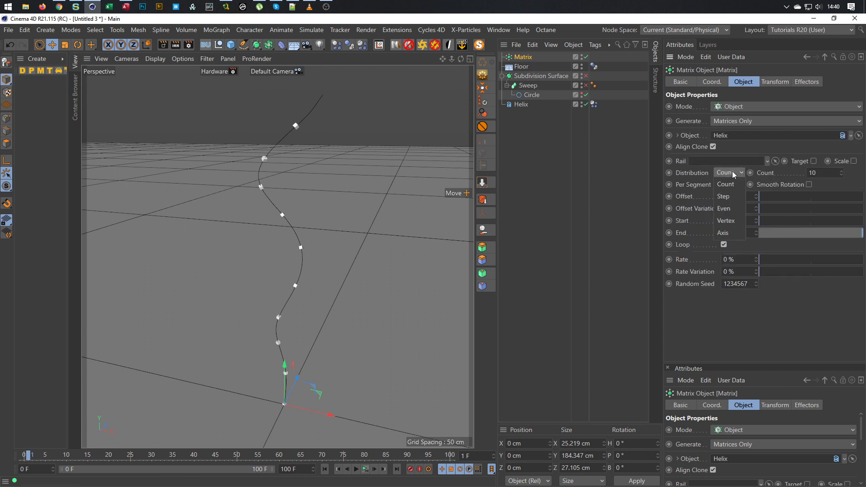
click(732, 208)
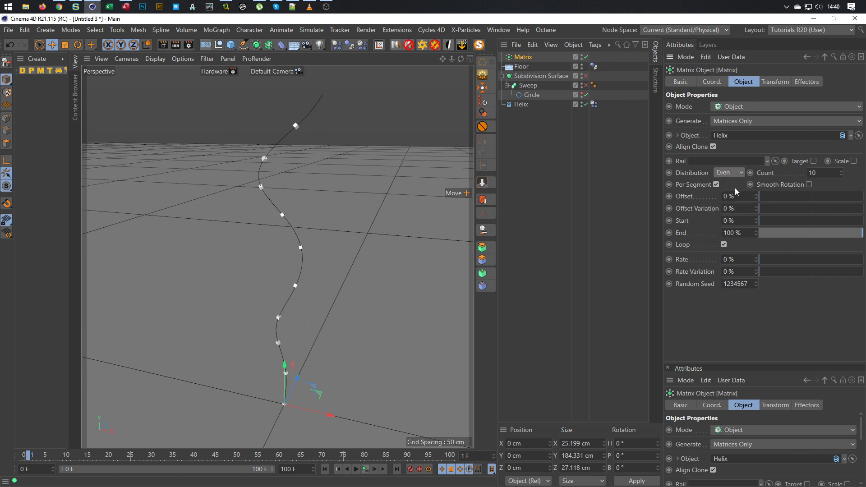
click(723, 244)
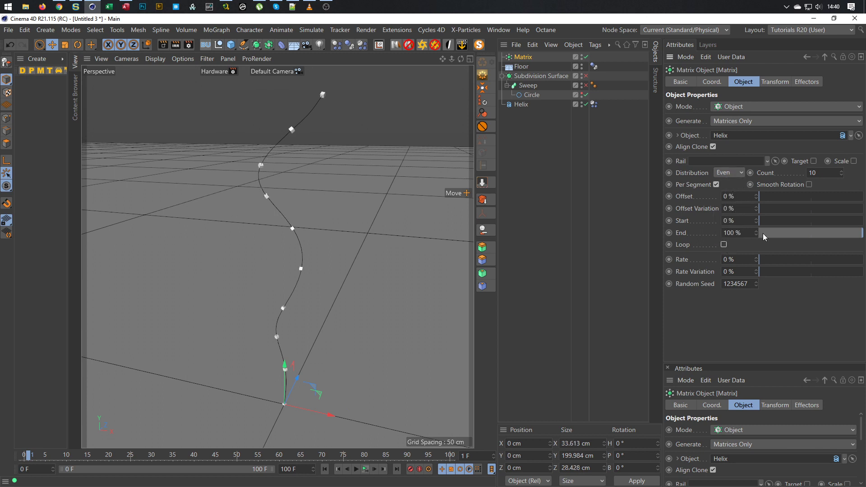
drag(840, 173, 844, 110)
drag(841, 173, 836, 185)
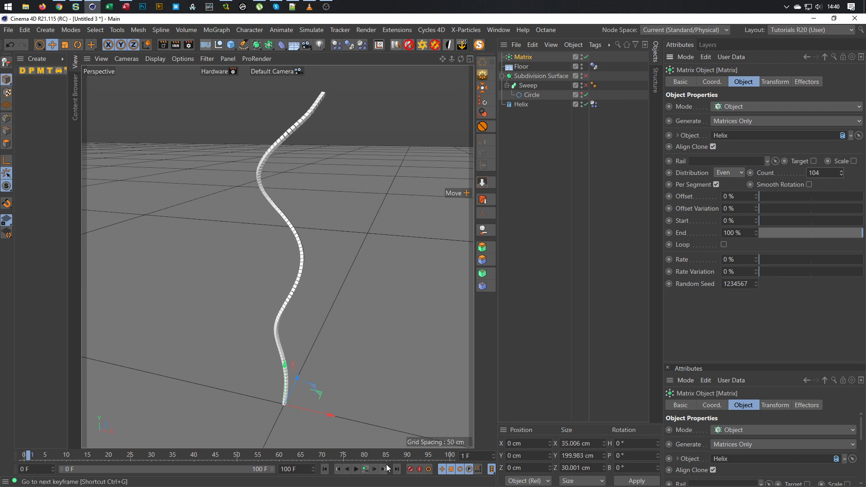
Play the simulation to compare the Matrix elements with the collapsing Helix, and return to frame 0
click(365, 469)
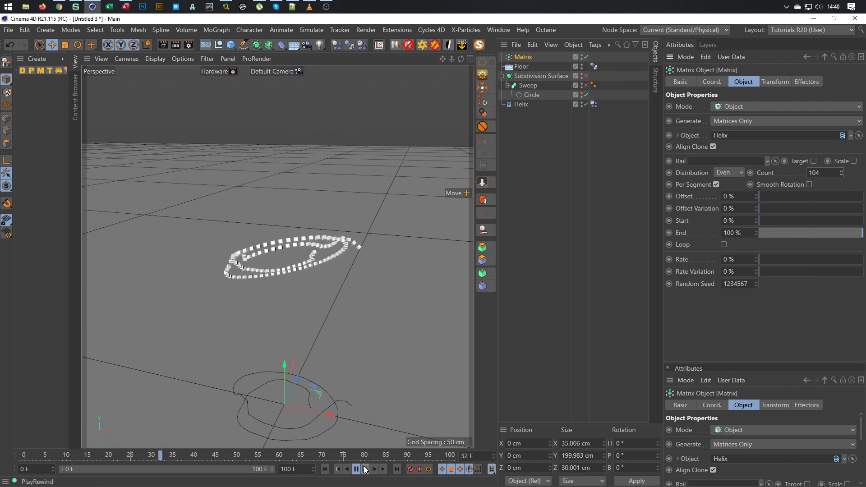
click(370, 469)
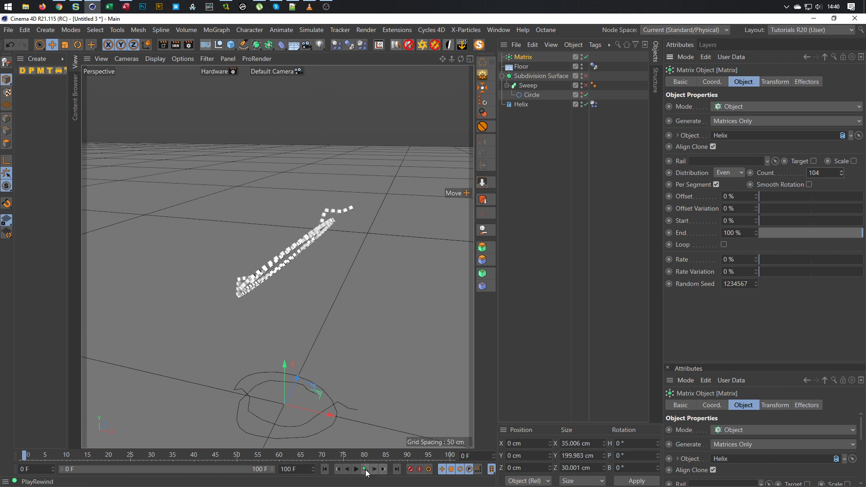
click(365, 468)
click(366, 468)
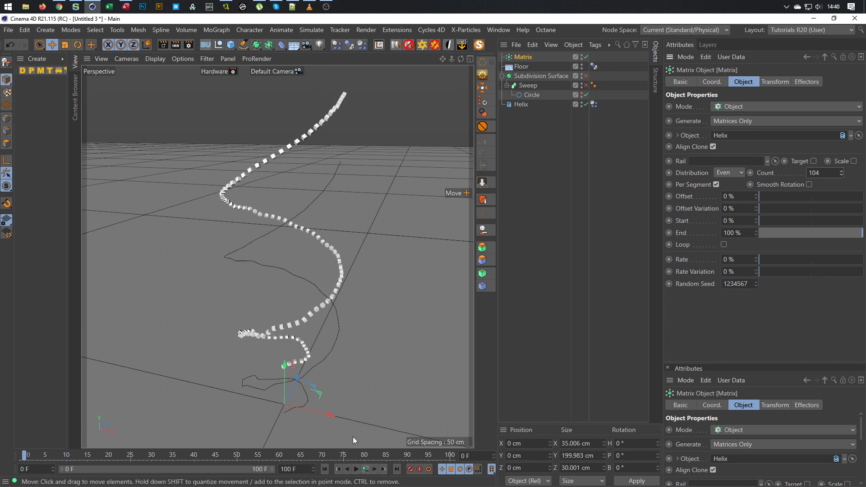
Disable the Circle and set the Helix's Dynamics Body collision options Inherit Tag to None and Individual Elements to Off
click(586, 94)
click(593, 104)
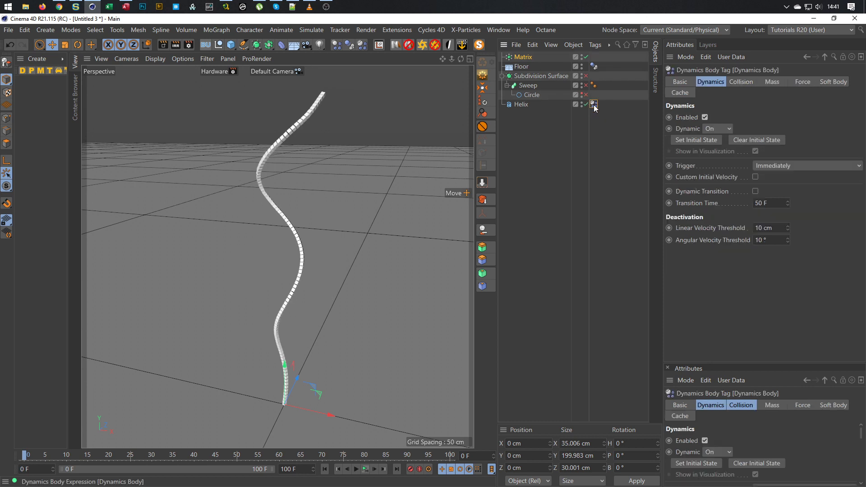
click(741, 82)
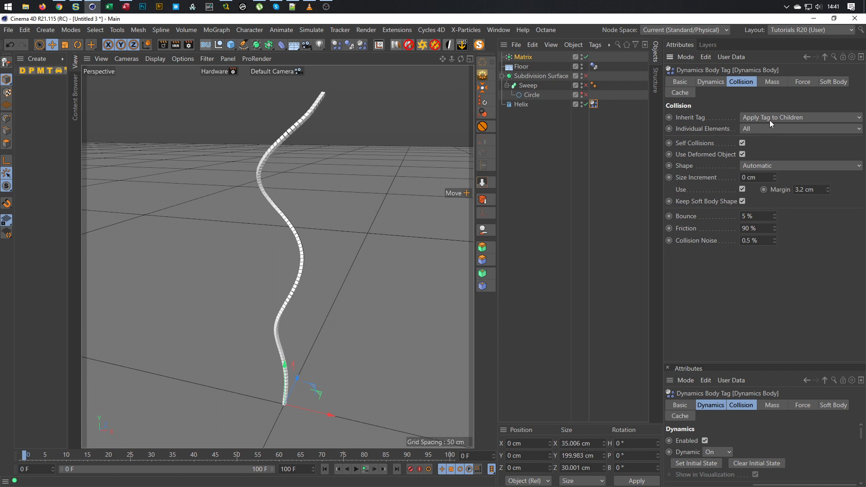
click(748, 118)
click(759, 128)
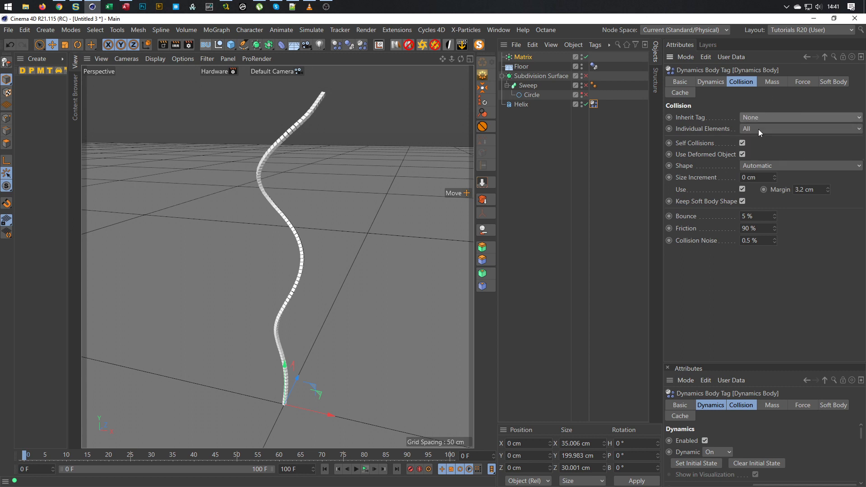
click(758, 129)
click(760, 156)
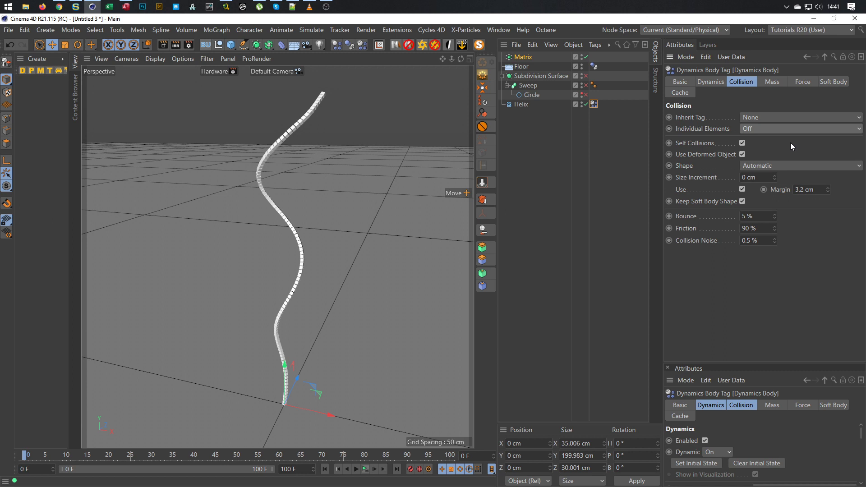
Play the simulation to frame 48 and inspect how the Matrix elements follow the collapsed Helix
click(365, 469)
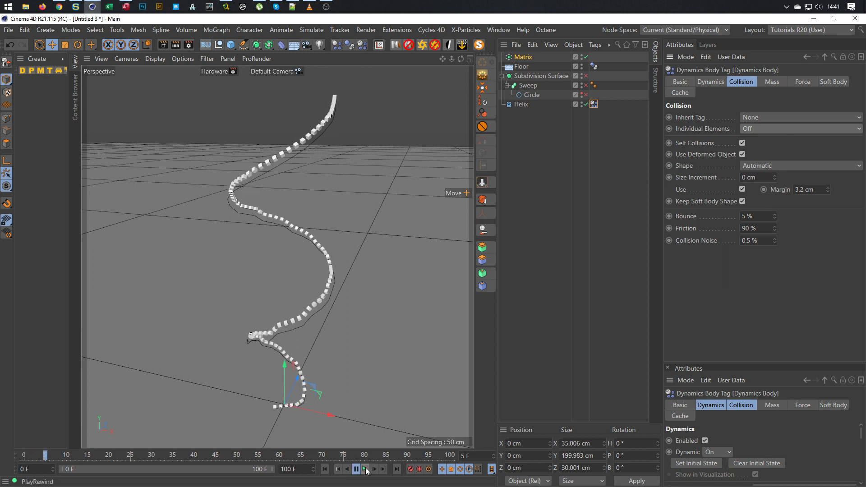
click(357, 469)
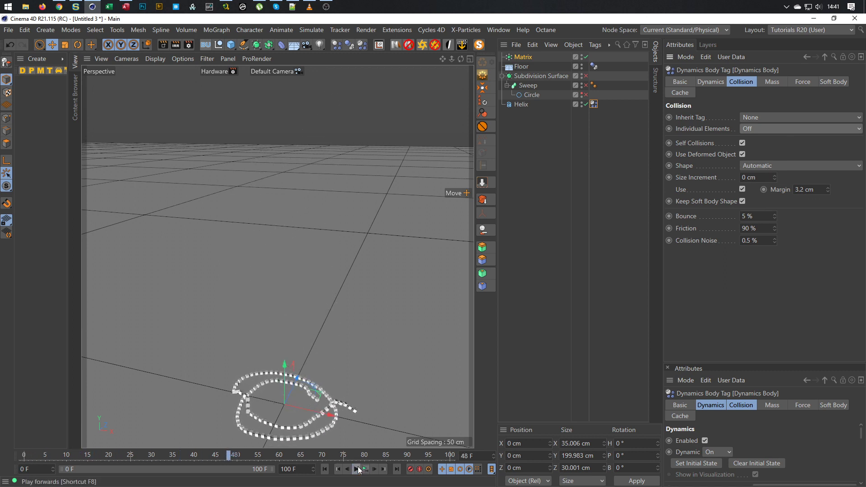
alt+middle_drag(317, 426, 329, 353)
alt+right_drag(328, 353, 363, 338)
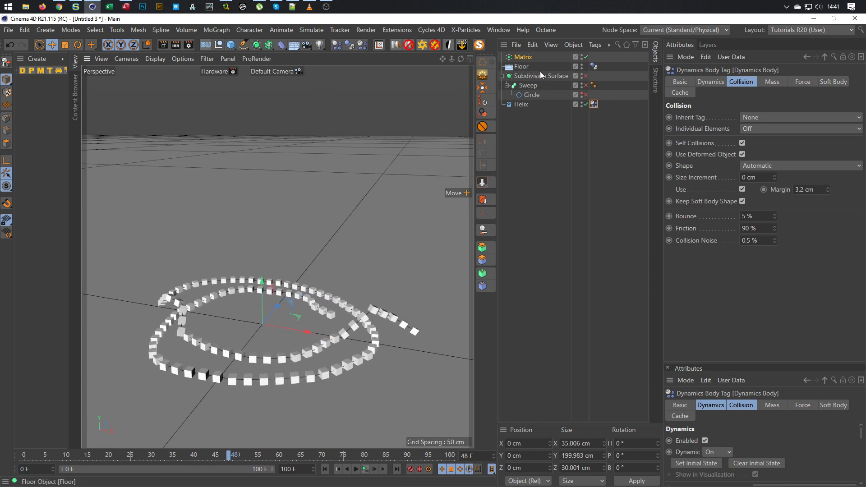
Increase the Matrix's count to 177 and replay the simulation from the start to frame 38
click(524, 57)
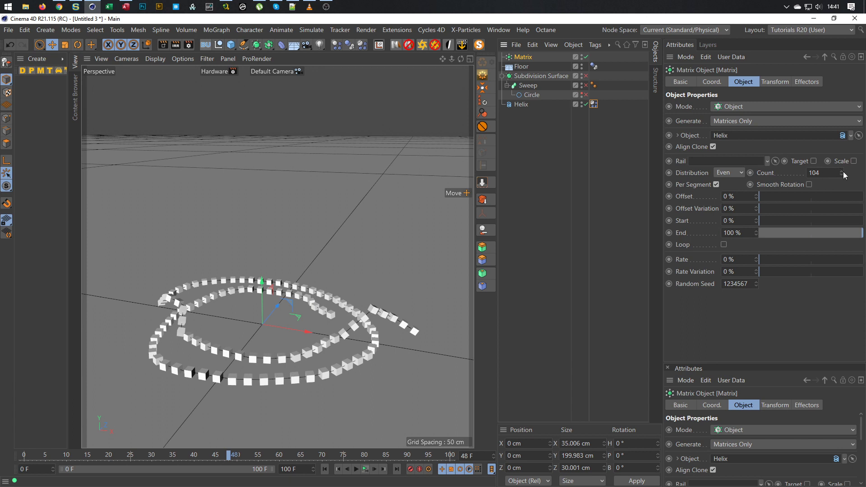
mouse_move(842, 174)
mouse_down()
mouse_move(863, 161)
mouse_move(837, 176)
mouse_up()
click(366, 470)
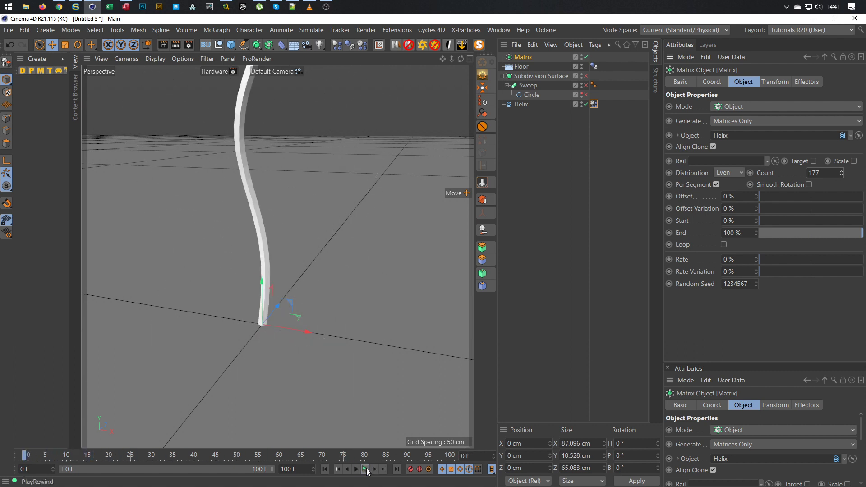
click(366, 468)
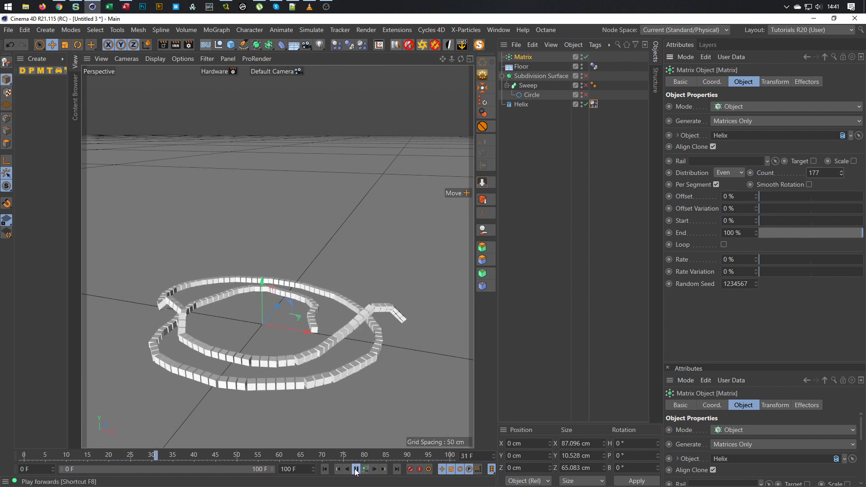
click(356, 469)
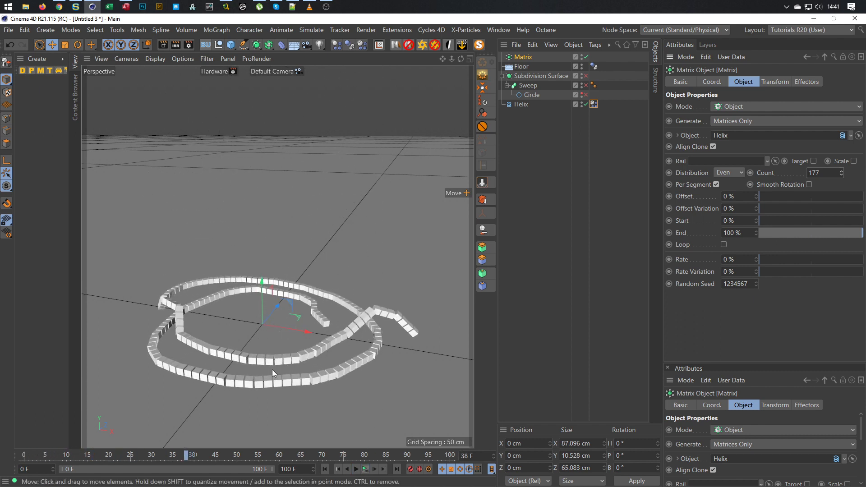
Move the Matrix below the Helix in the object order and replay the simulation, returning to frame 0
drag(526, 60, 526, 145)
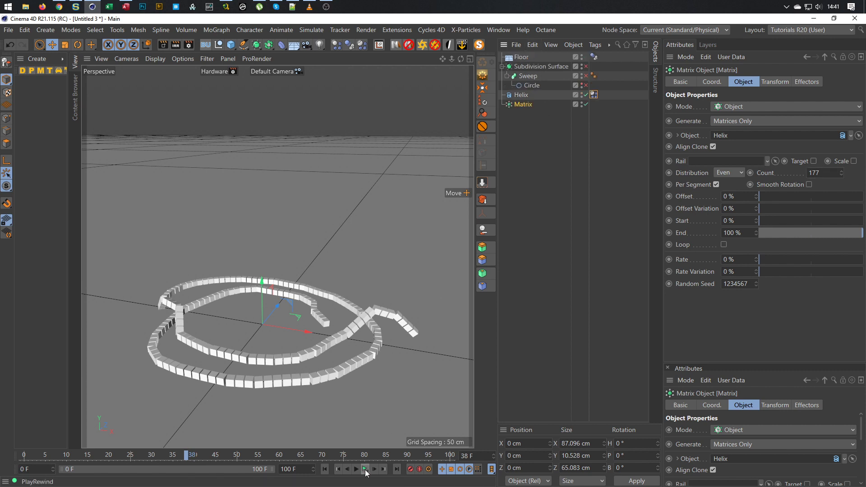
click(365, 471)
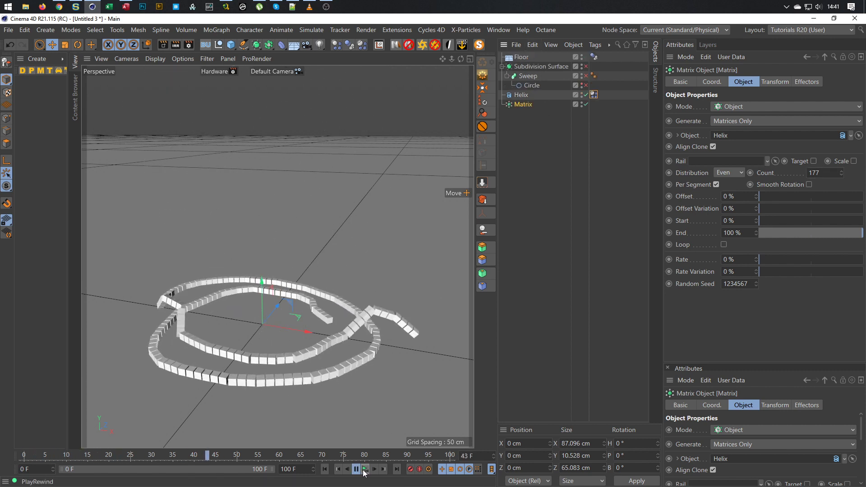
click(357, 471)
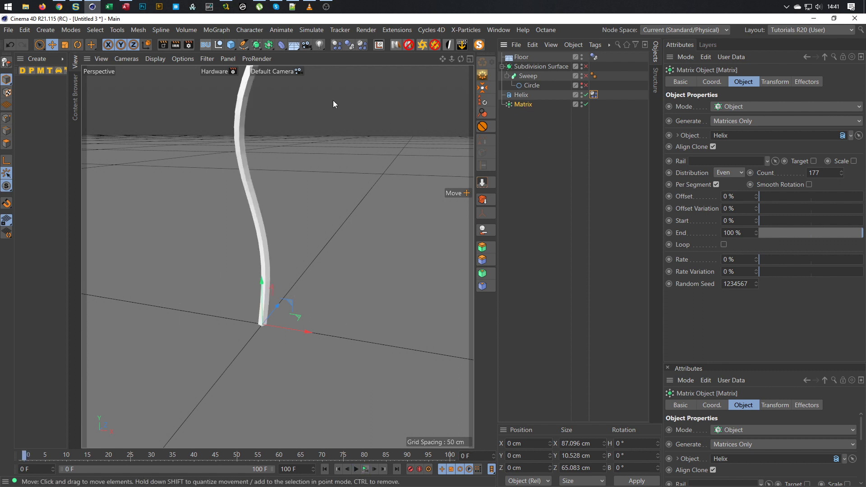
Add a Tracer linked to the Matrix with Tracing Mode Connect All Objects, and hide the Matrix in the viewport
click(138, 29)
mouse_move(160, 29)
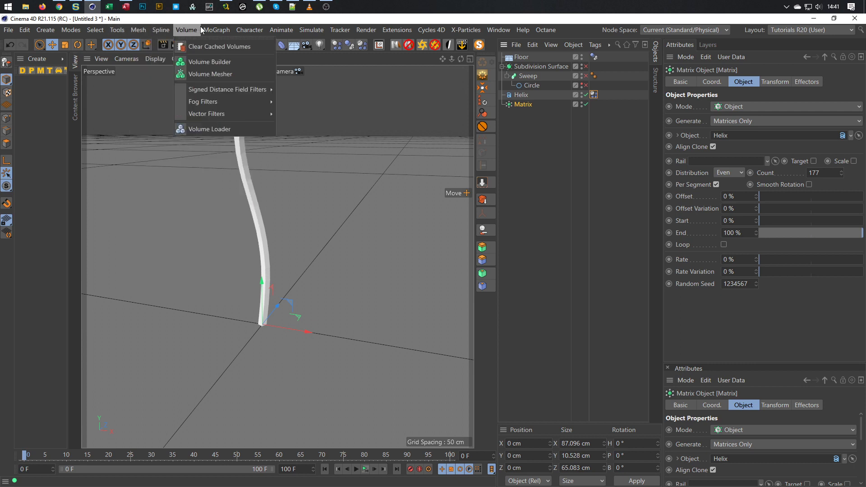
mouse_move(216, 29)
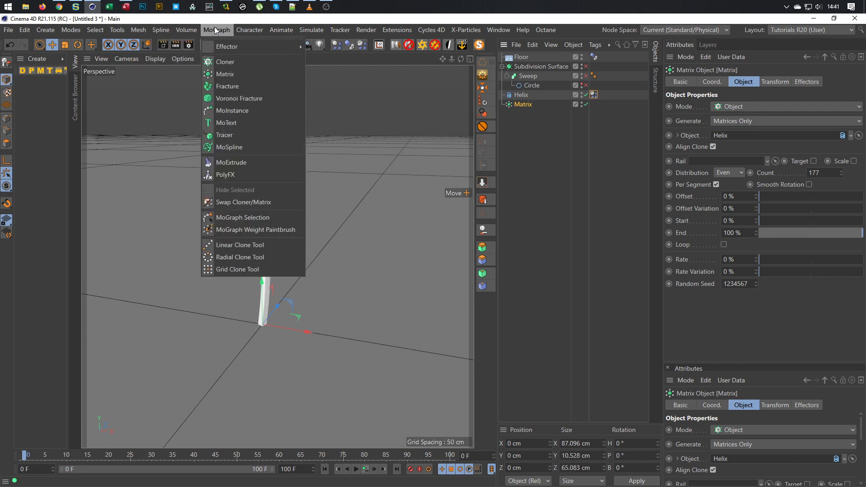
click(237, 137)
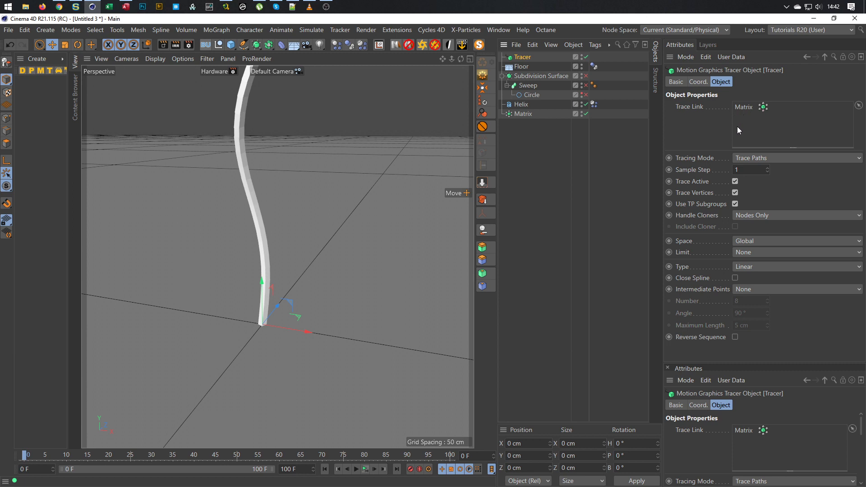
click(756, 158)
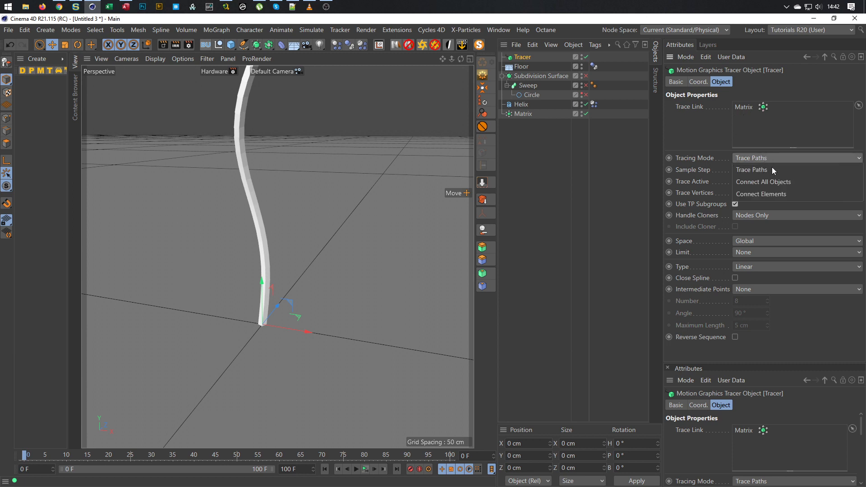
click(754, 182)
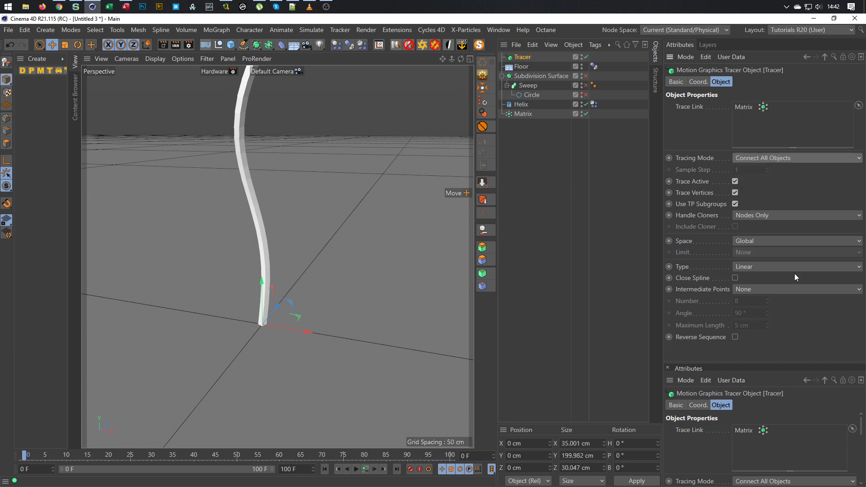
click(581, 115)
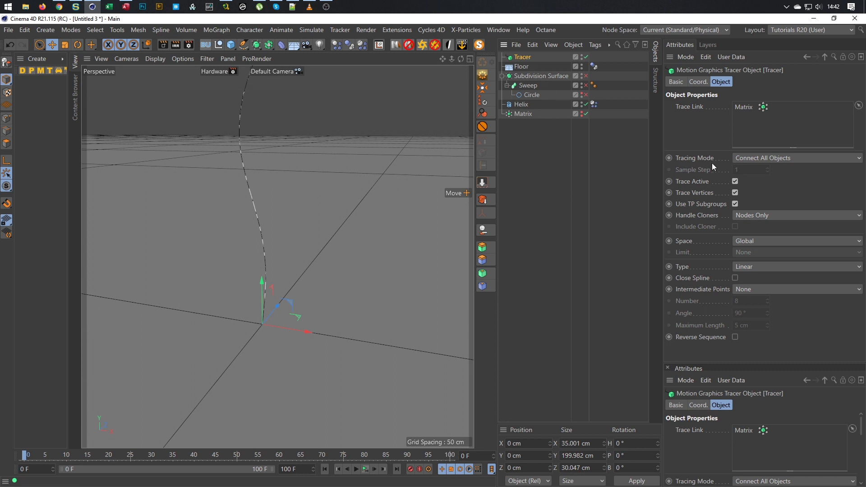
Turn on the Tracer's Display Color and set it to bright green (H 111°, S 88%, V 100%)
click(698, 82)
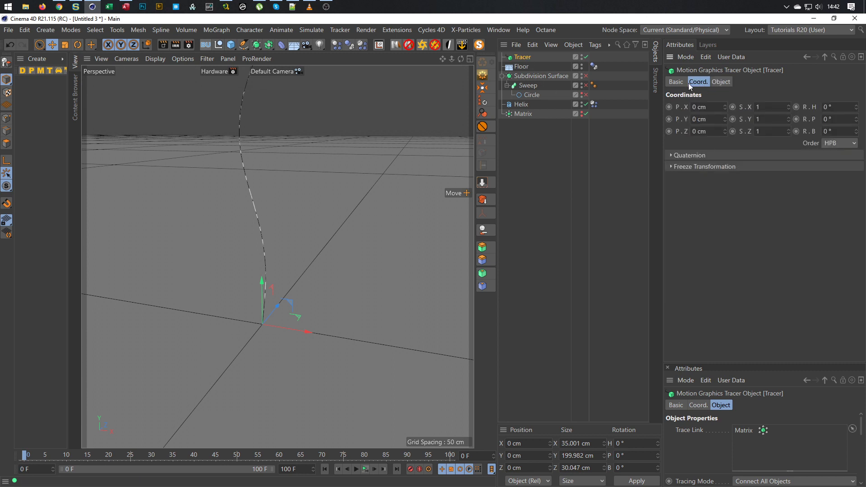
click(676, 82)
click(742, 171)
click(745, 199)
click(748, 186)
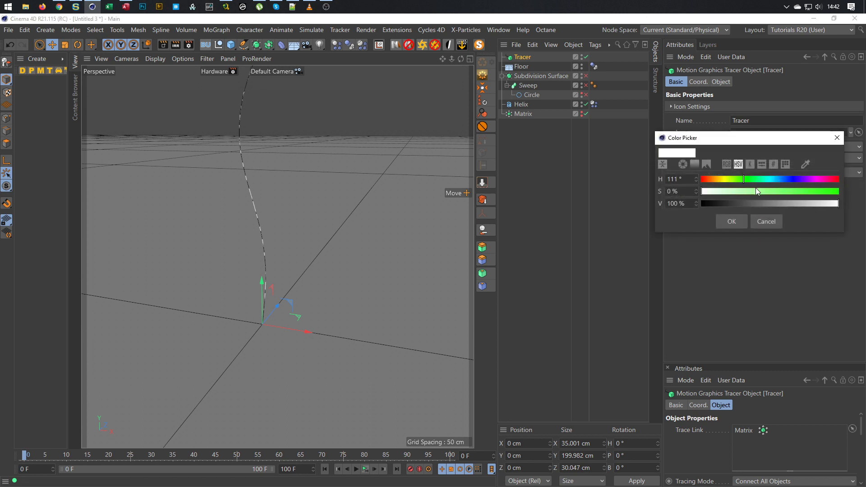
drag(831, 189, 845, 202)
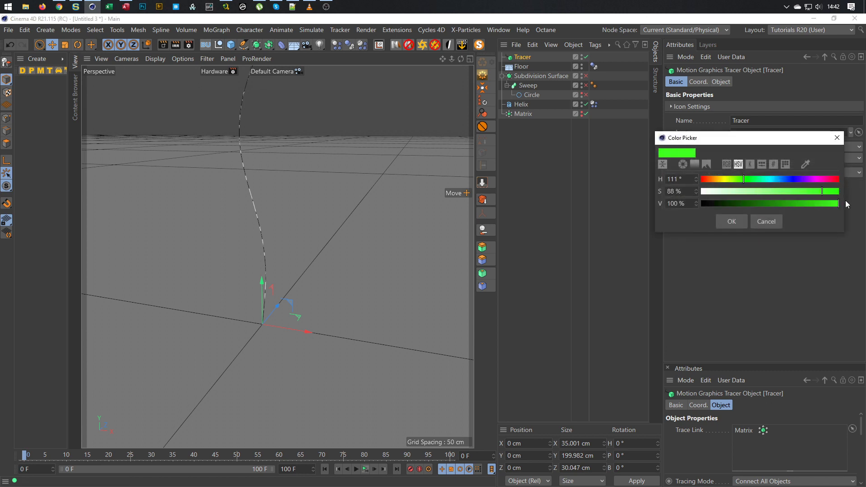
click(729, 223)
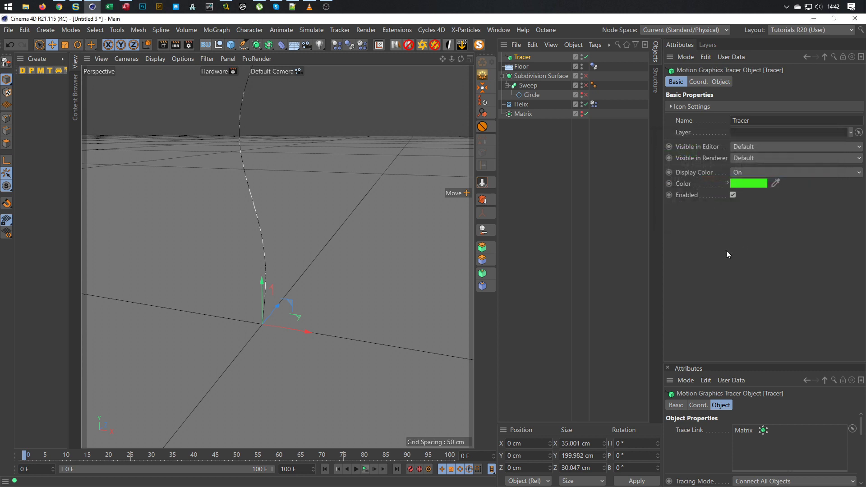
Deselect the Tracer, play the simulation to compare its green spline with the collapsing Helix, and return to frame 0
click(555, 174)
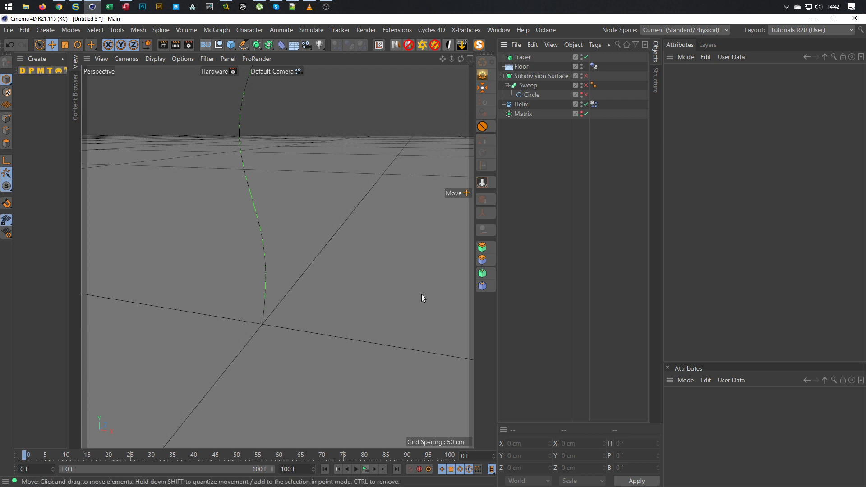
click(365, 469)
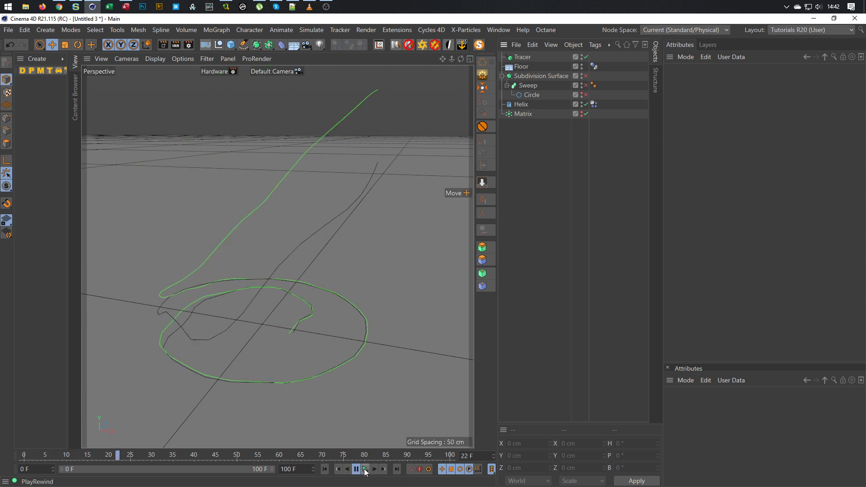
click(366, 469)
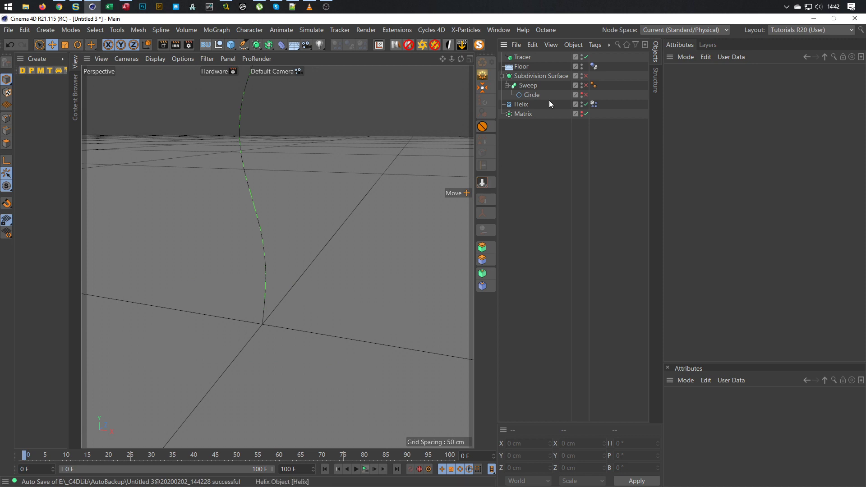
Place the Tracer under the Sweep as its path after the Circle, and re-enable the Subdivision Surface, Sweep and Circle
drag(524, 56, 528, 100)
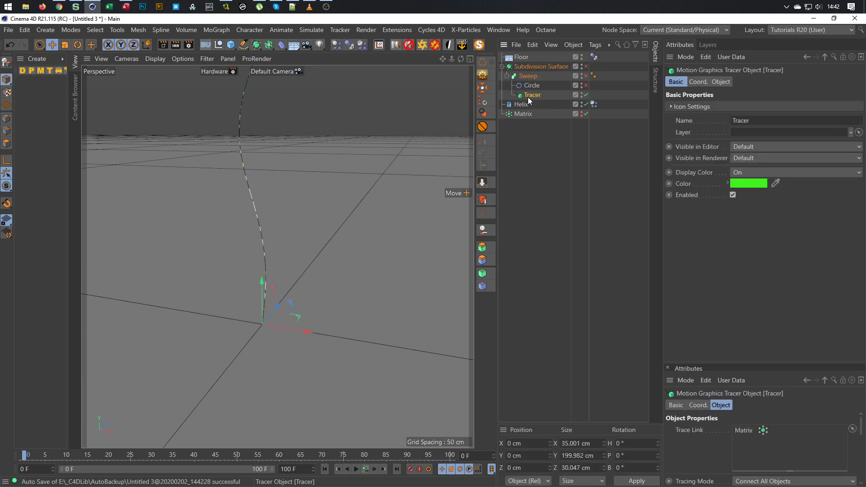
click(587, 76)
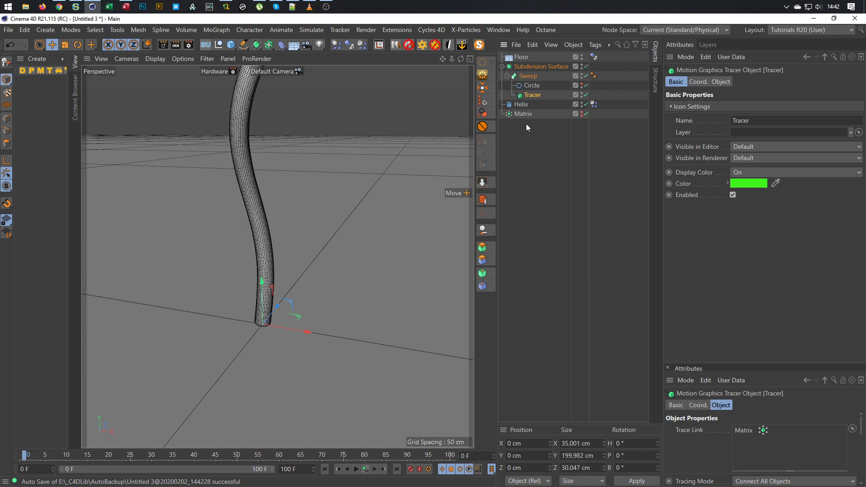
click(721, 82)
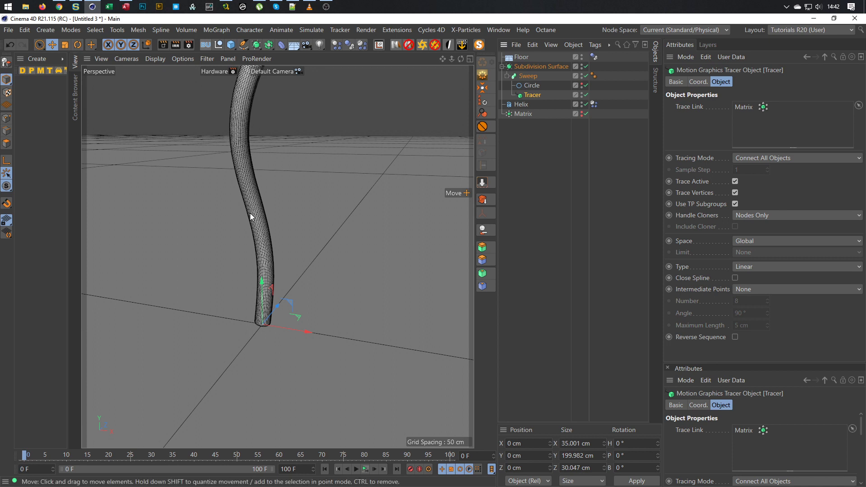
alt+drag(251, 156, 256, 179)
alt+drag(293, 267, 363, 207)
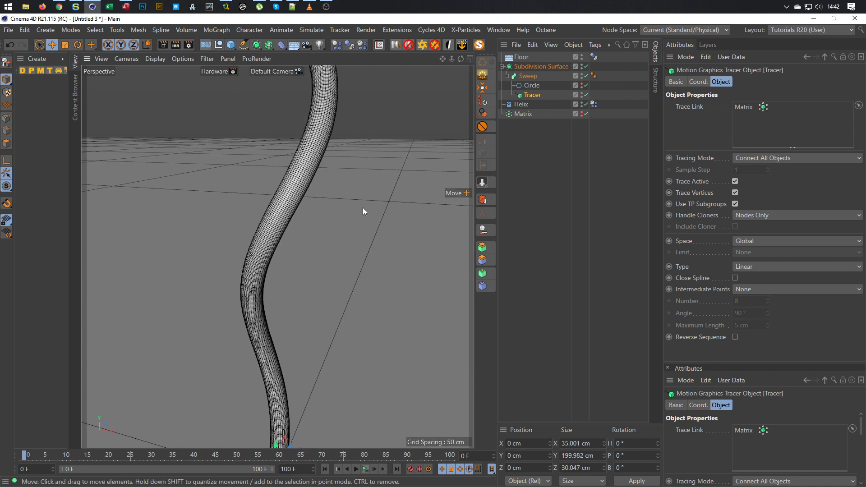
Reduce the Matrix's count to 85 to lower the mesh density of the swept tube
click(528, 112)
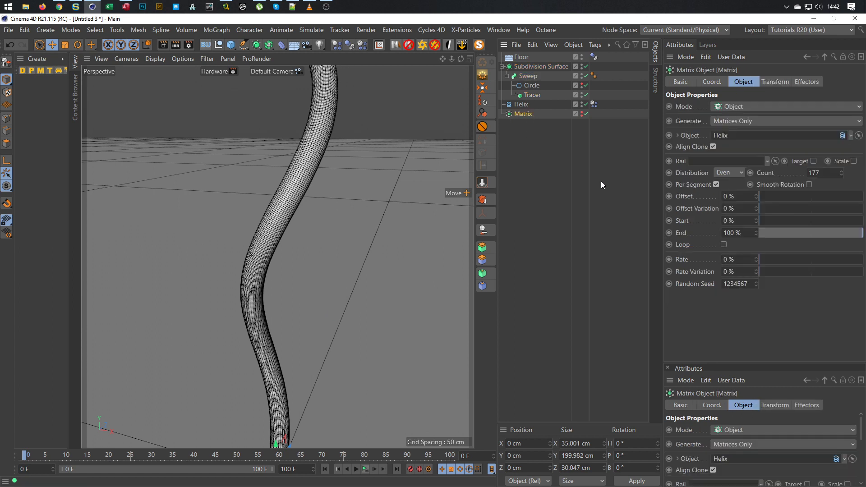
drag(840, 173, 794, 175)
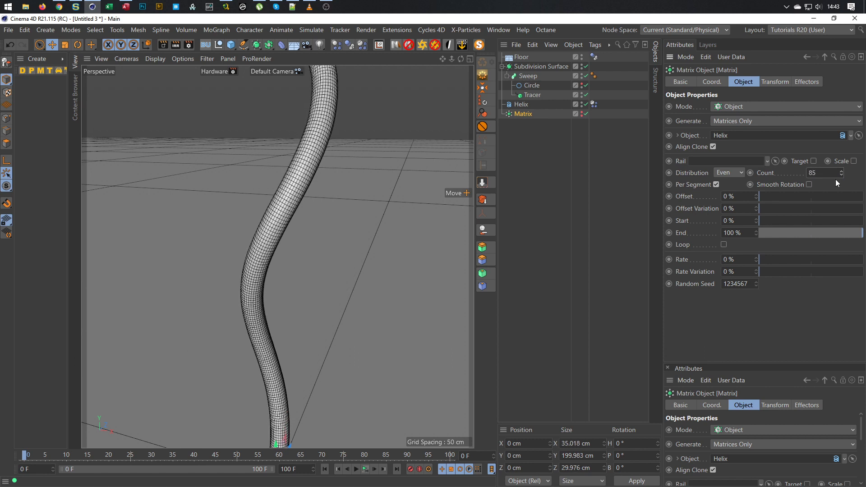
mouse_move(289, 263)
alt+right_down()
mouse_move(269, 273)
mouse_move(289, 266)
alt+right_up()
Play the simulation to frame 75 and inspect up close where the collapsed tube's coils overlap
click(366, 469)
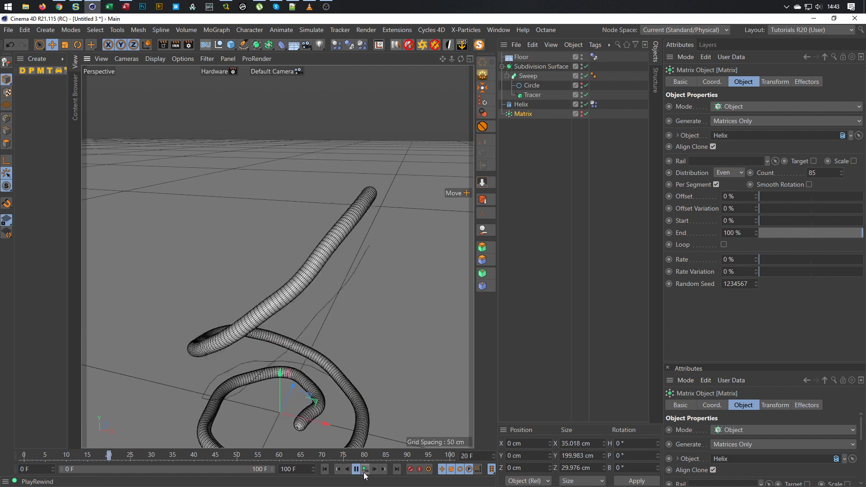
click(356, 470)
alt+middle_drag(348, 408, 348, 352)
mouse_move(348, 350)
alt+mouse_down()
mouse_move(347, 313)
mouse_move(380, 326)
mouse_move(346, 354)
alt+mouse_up()
scroll(381, 326, up, 5)
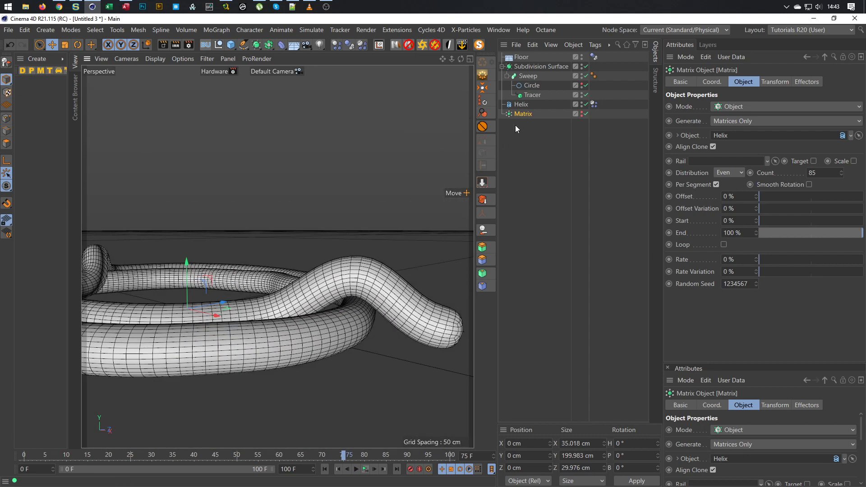
Set the collision Margin of the Helix's Dynamics Body to 3 cm, replay to frame 73 and inspect the coil contact
click(593, 105)
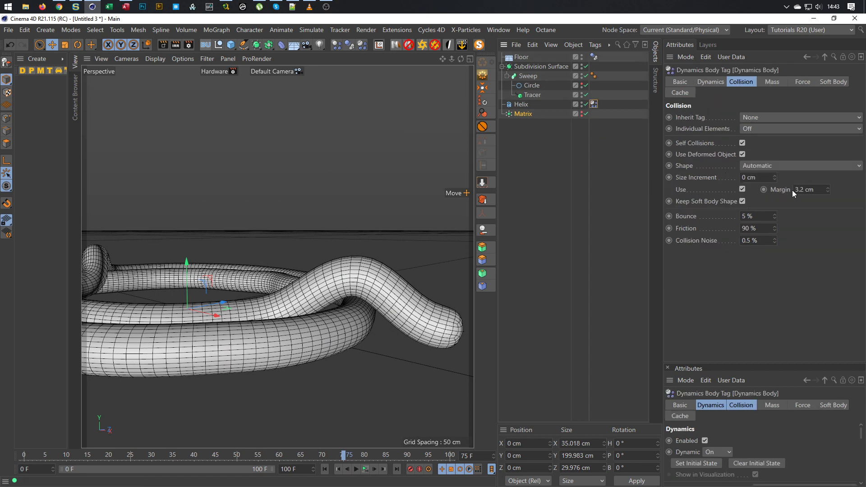
click(820, 188)
text(3)
key(Return)
key(shift+f)
click(358, 469)
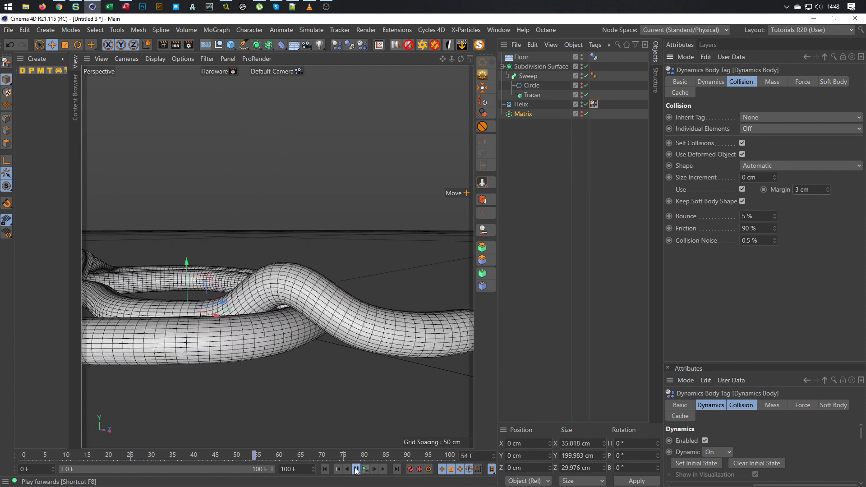
click(355, 468)
alt+drag(311, 320, 358, 310)
Set the Helix's collision Margin to 2.8 cm, replay to frame 62 and inspect the collapsed tube from several angles
click(820, 189)
text(8,)
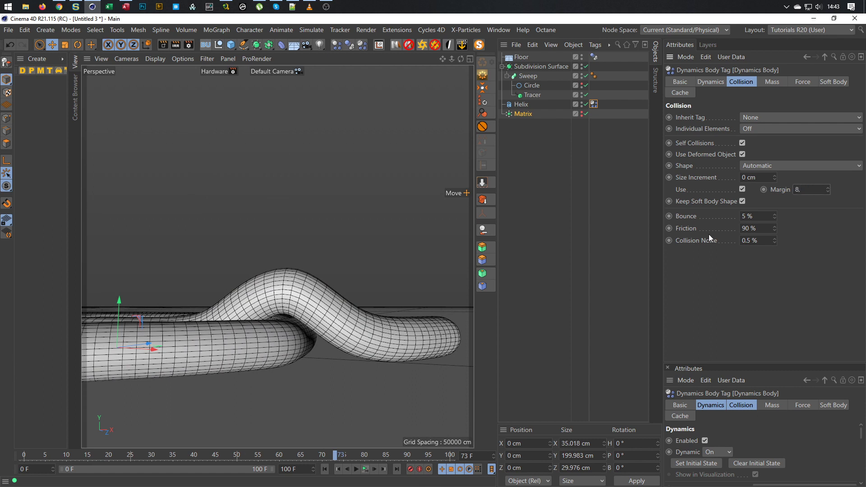
key(BackSpace)
key(BackSpace)
text(2.8)
key(Return)
click(356, 468)
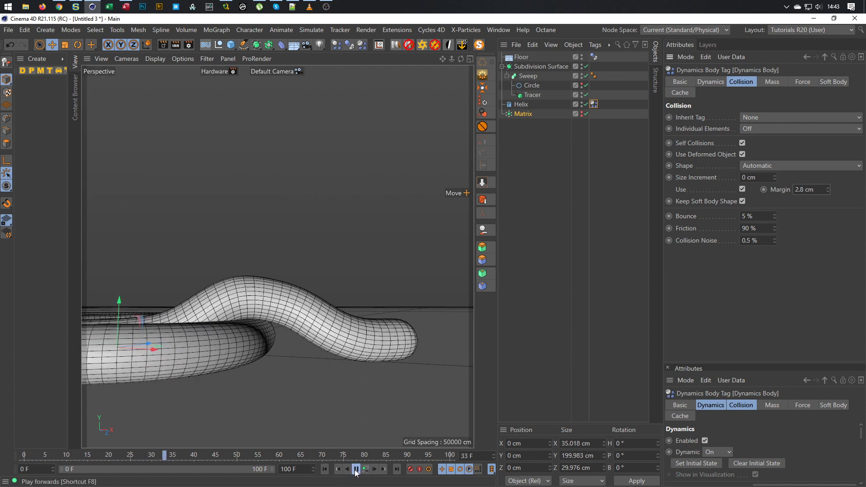
click(356, 471)
alt+drag(266, 339, 250, 324)
scroll(250, 324, down, 7)
alt+drag(277, 255, 176, 279)
scroll(259, 247, up, 6)
scroll(257, 247, down, 3)
alt+drag(254, 253, 333, 323)
scroll(271, 311, down, 5)
alt+middle_drag(332, 323, 271, 290)
scroll(312, 277, up, 7)
alt+right_drag(310, 276, 299, 298)
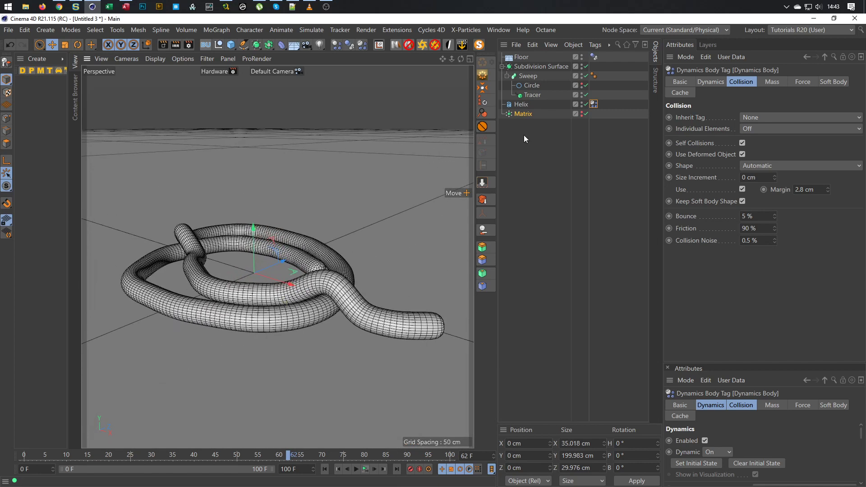
Create a polygon copy of the Sweep's current shape at frame 62 and place it below the Matrix, outside the Subdivision Surface
click(532, 96)
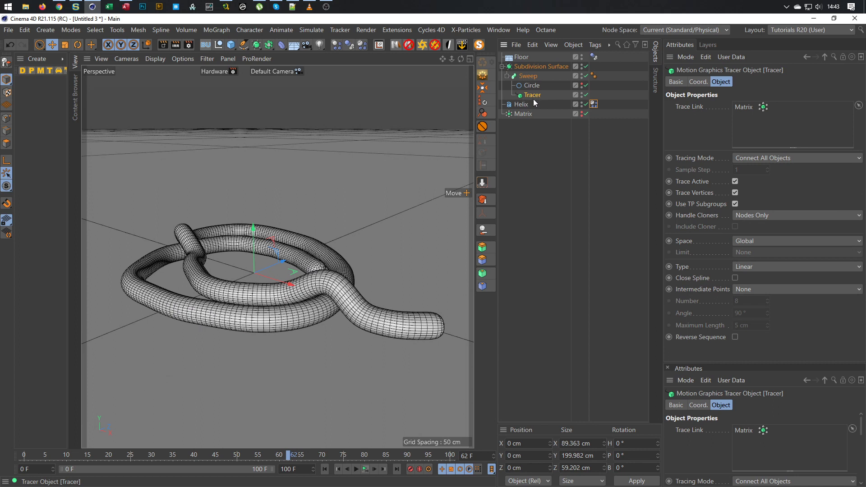
click(528, 76)
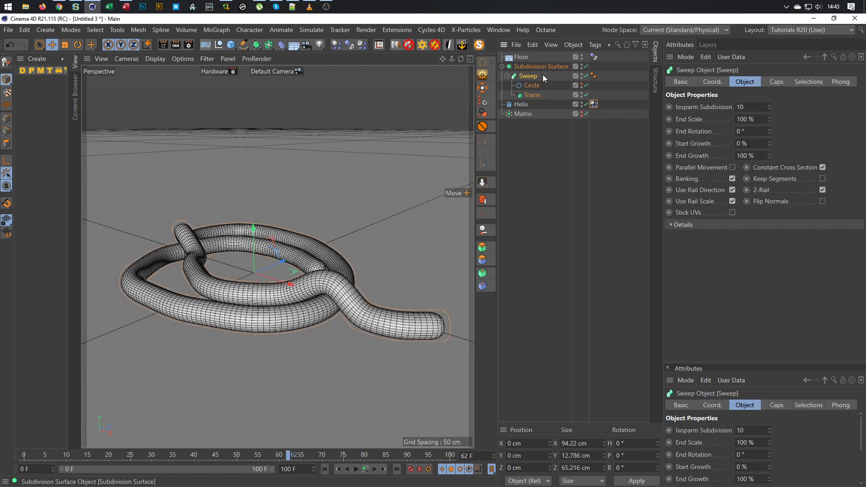
click(484, 199)
drag(525, 104, 538, 168)
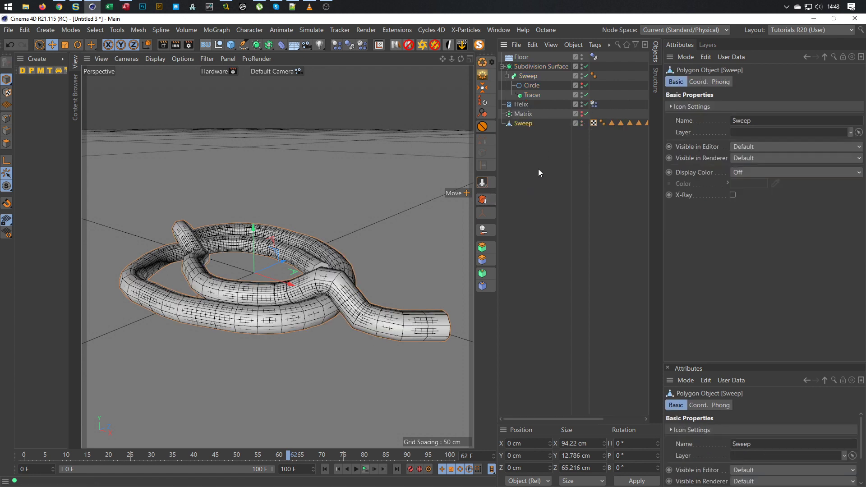
Disable the original Subdivision Surface, Sweep and Circle, and place the polygon Sweep copy under a new Subdivision Surface
click(586, 67)
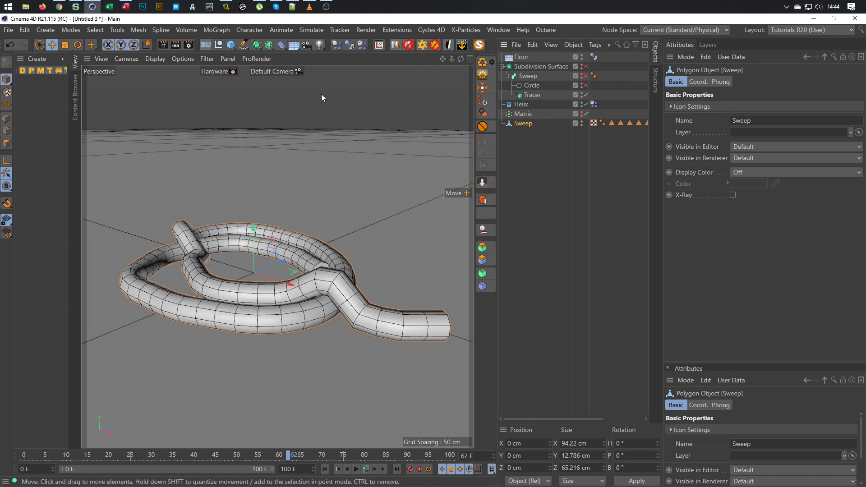
alt+click(256, 44)
mouse_move(323, 290)
alt+mouse_down()
mouse_move(315, 286)
mouse_move(332, 285)
alt+mouse_up()
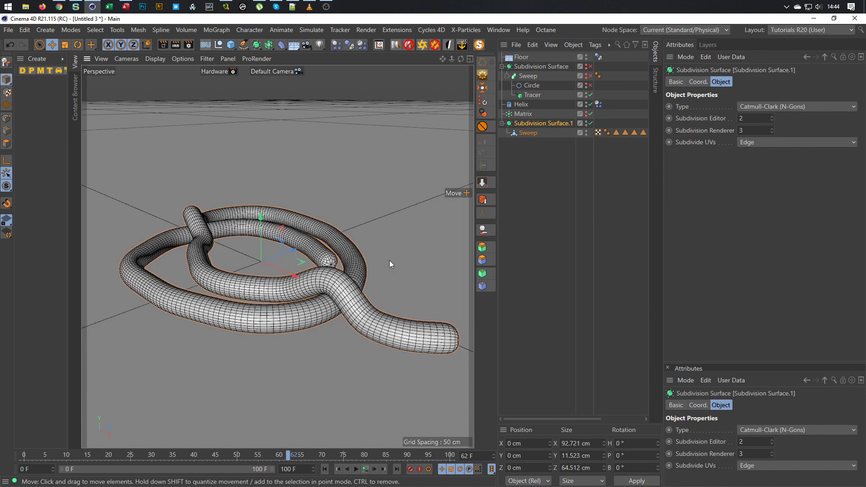
Disable the Dynamics Body tags of the Helix and Floor, and return the timeline to frame 0 to inspect the polygon tube
click(598, 104)
ctrl+click(598, 57)
click(709, 82)
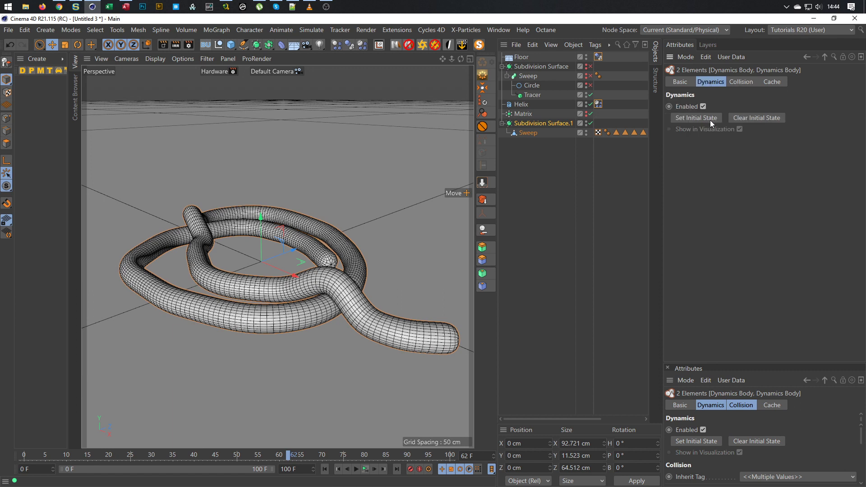
click(702, 107)
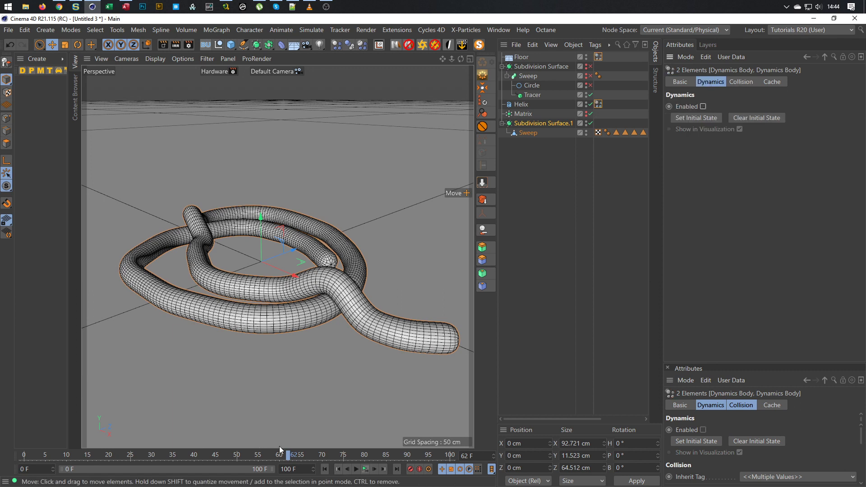
drag(289, 455, 25, 454)
alt+drag(215, 282, 260, 284)
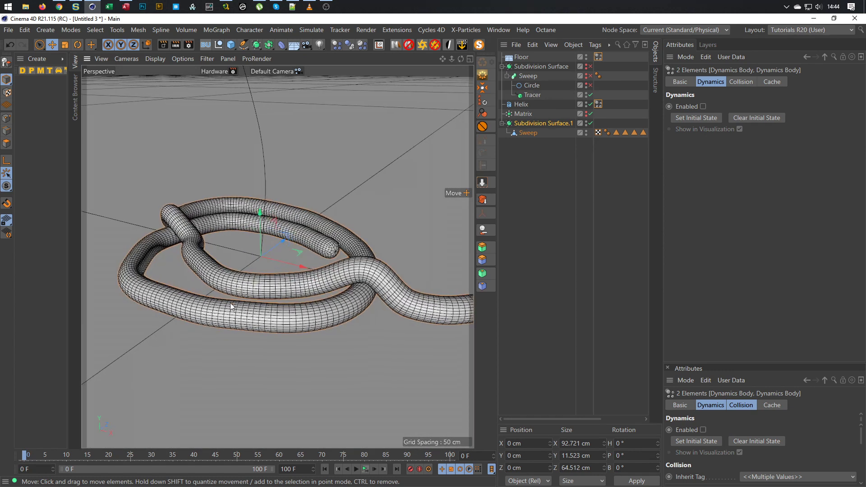
scroll(275, 294, down, 2)
Try deleting everything from the Floor through the Matrix, keeping only the polygon Sweep under its Subdivision Surface
click(526, 115)
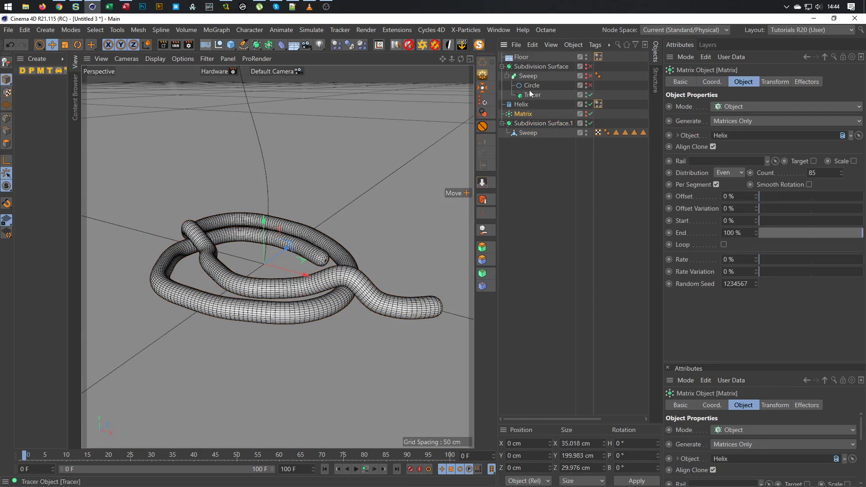
shift+click(521, 58)
key(Delete)
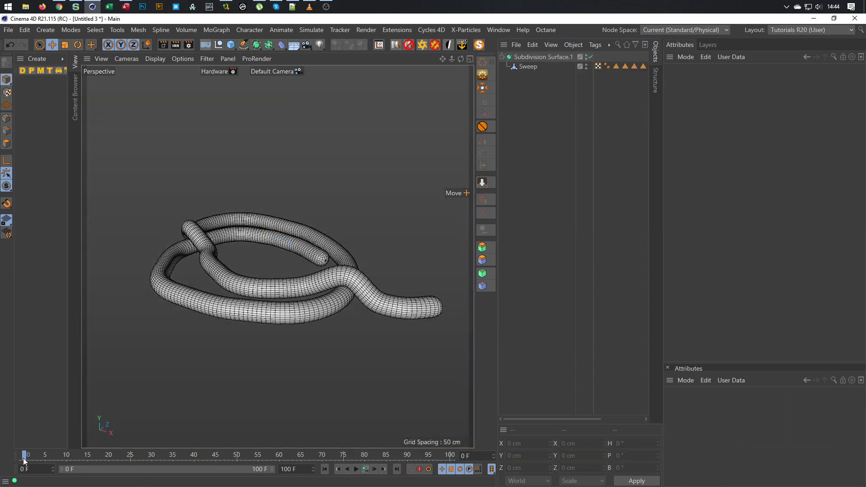
drag(49, 461, 17, 464)
alt+drag(255, 291, 265, 321)
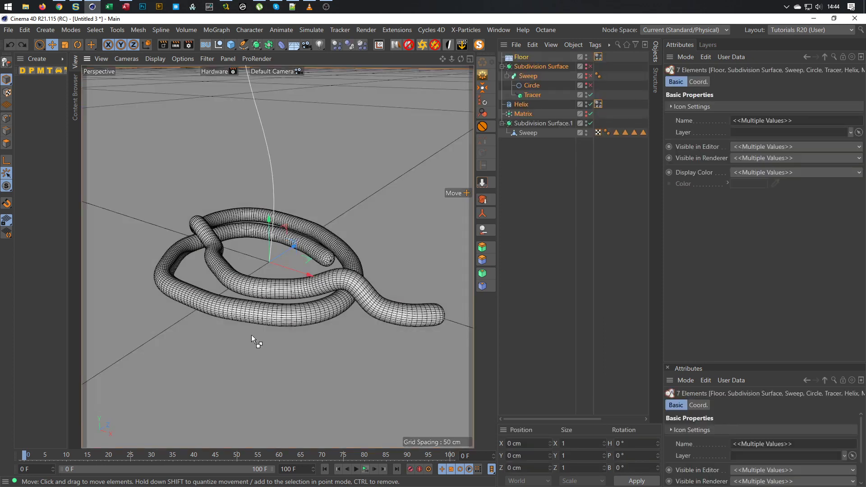
Delete the second Subdivision Surface together with its polygon Sweep copy
drag(534, 142, 529, 123)
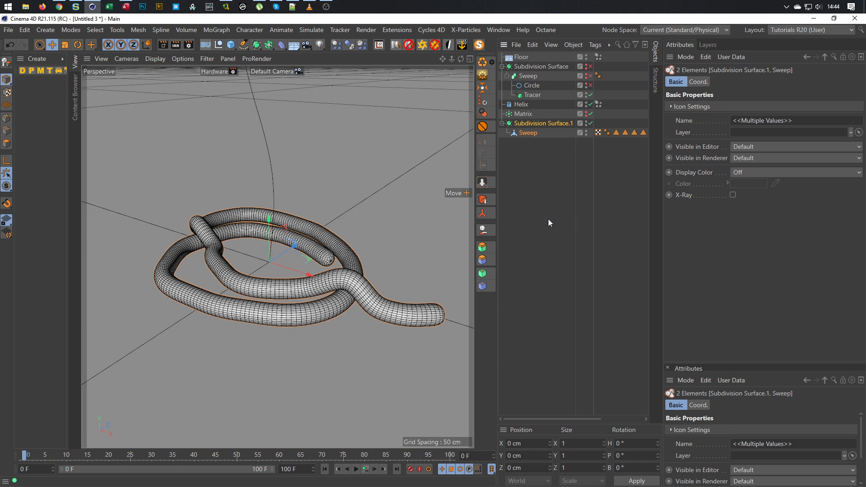
key(Delete)
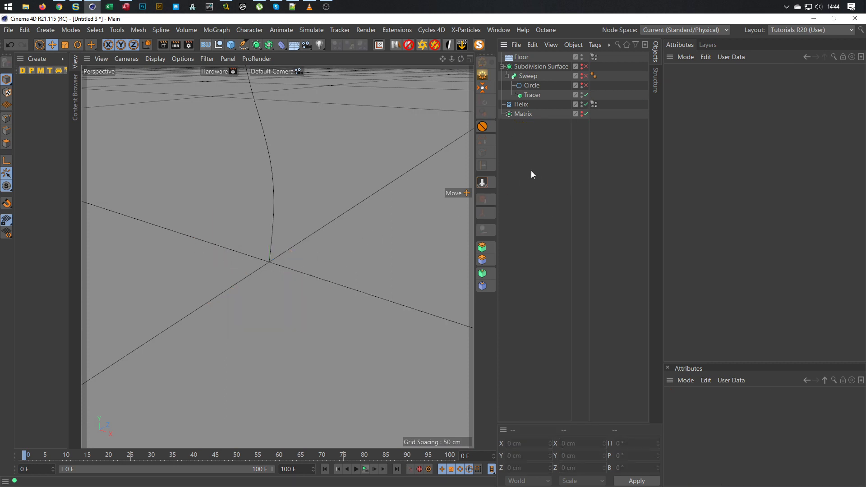
click(533, 95)
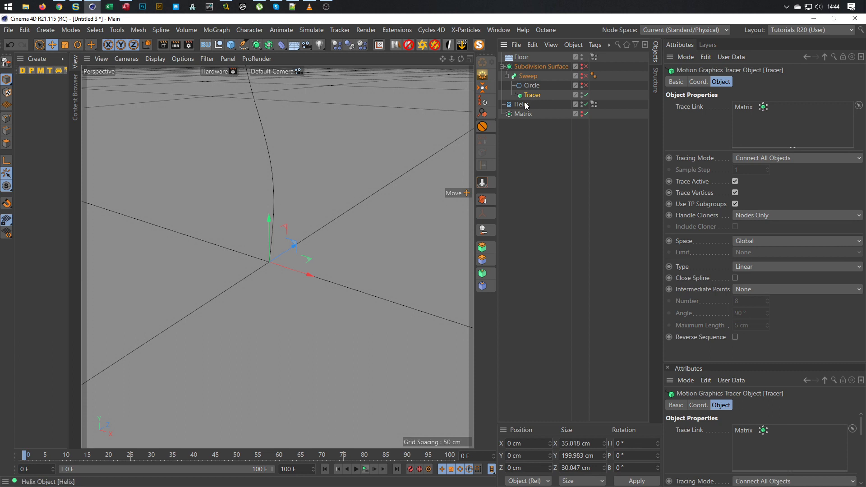
Duplicate the Helix about 3.2 cm along X and rotate the copy's heading to about -61°
click(526, 105)
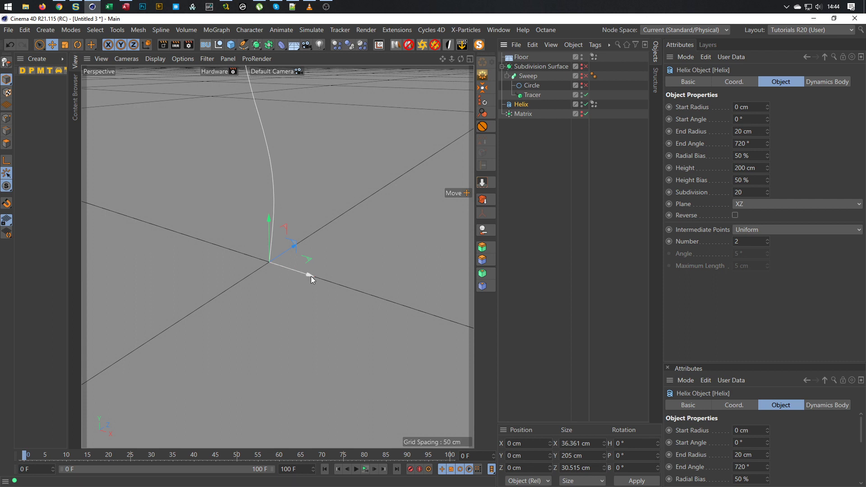
ctrl+drag(308, 274, 318, 274)
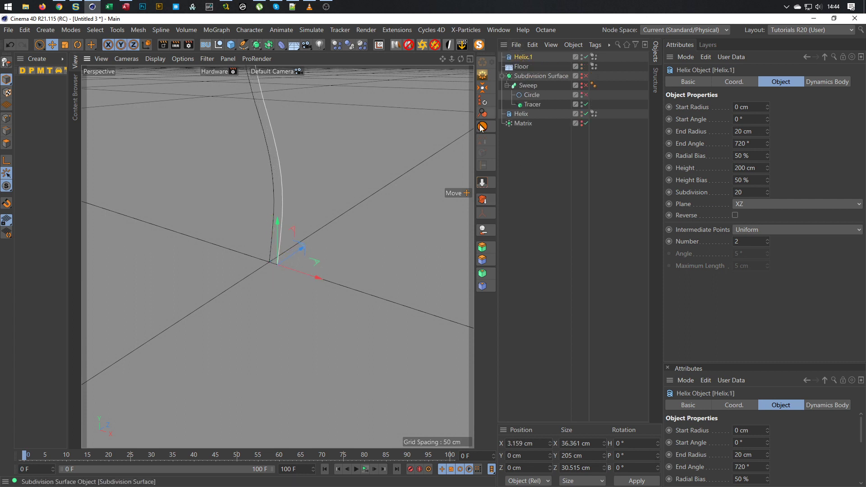
key(r)
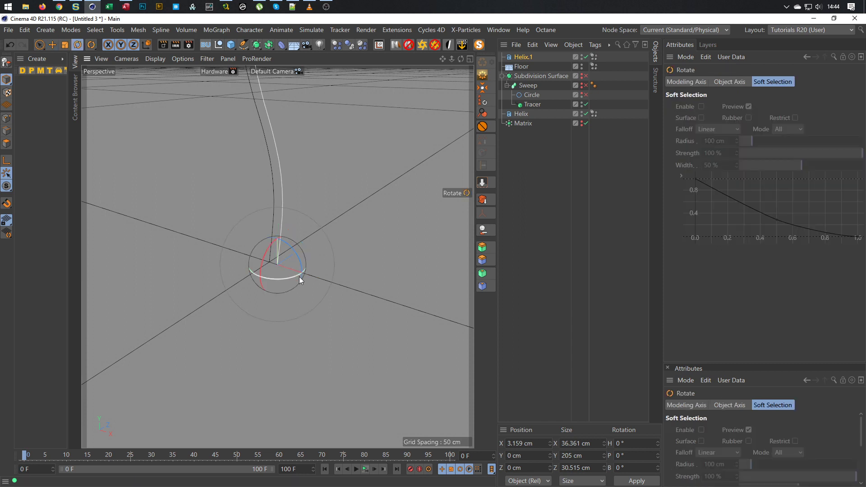
drag(293, 277, 262, 279)
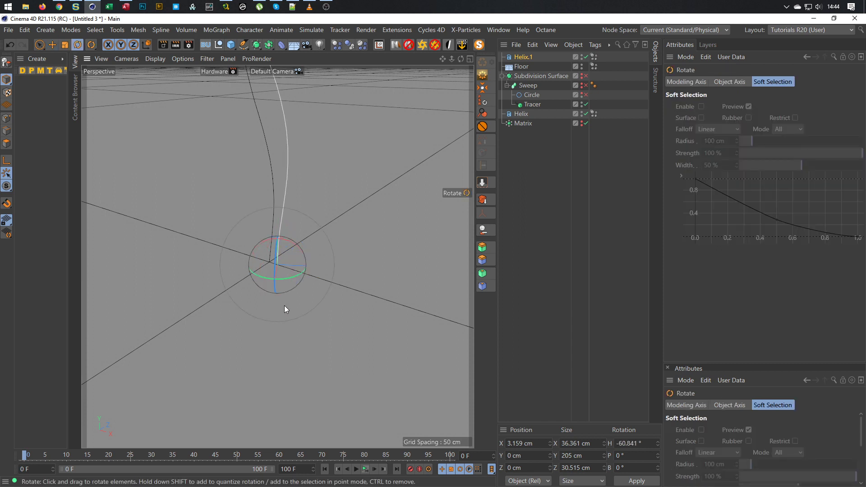
Duplicate the rotated Helix copy to about X -2.2 cm, Z -3 cm and turn its heading to about 62°
key(e)
ctrl+drag(323, 268, 304, 273)
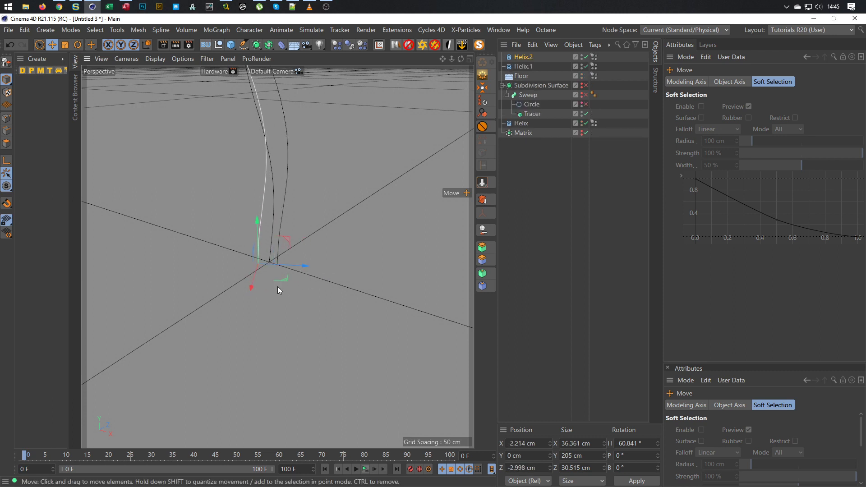
key(r)
drag(242, 277, 301, 266)
scroll(266, 256, down, 5)
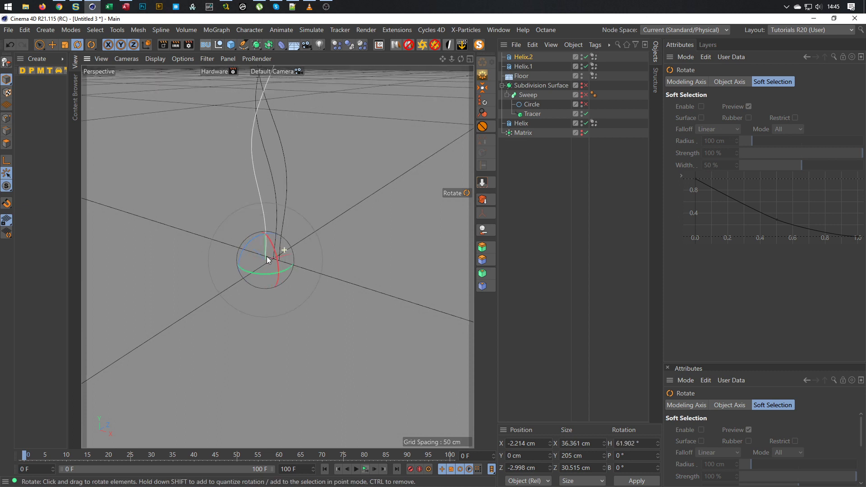
alt+middle_drag(266, 256, 271, 345)
alt+drag(271, 345, 271, 343)
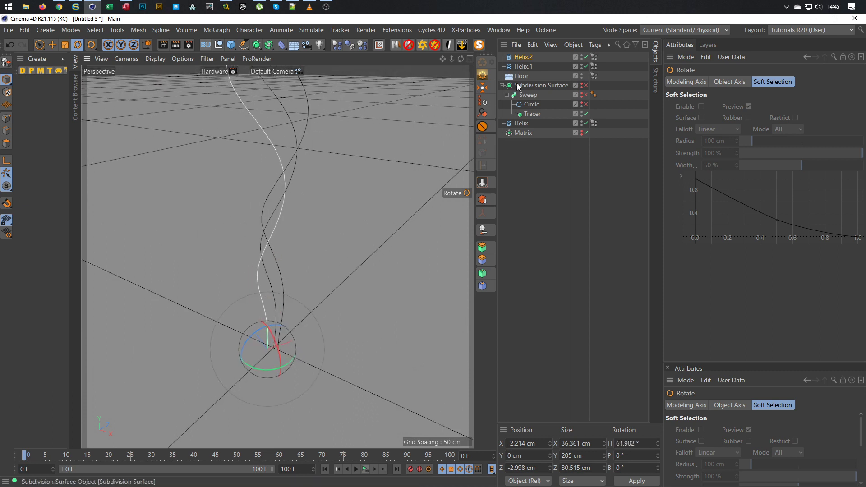
Reorder the hierarchy so both Helix copies sit directly below the original Helix, above the Matrix
click(527, 66)
drag(527, 67, 523, 130)
drag(526, 57, 521, 132)
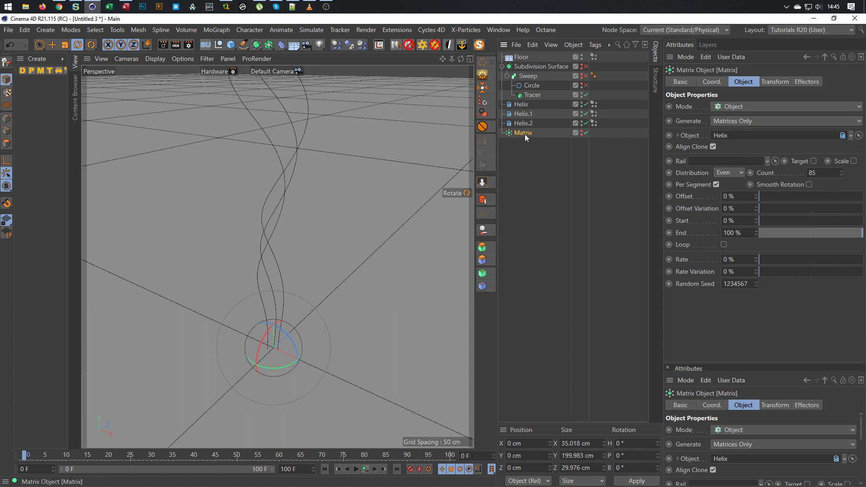
Re-enable the Dynamics Body tags of the Floor and all three helices, test-play the simulation and rewind to frame 0
click(519, 107)
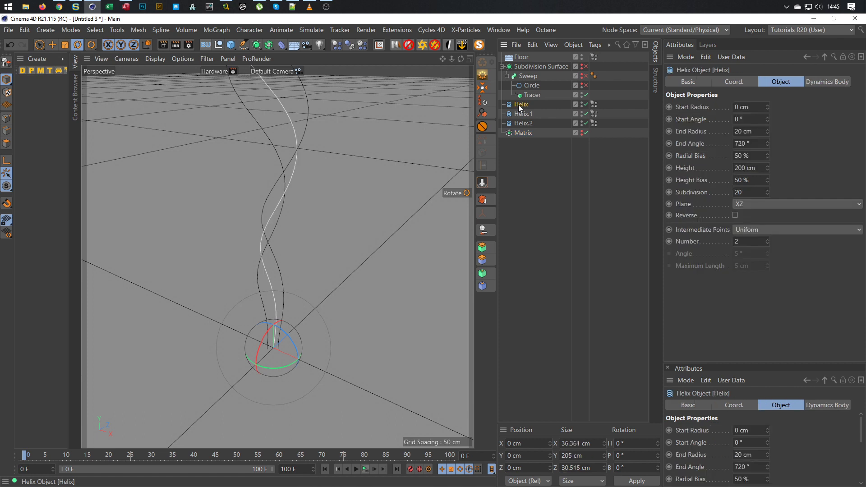
click(594, 104)
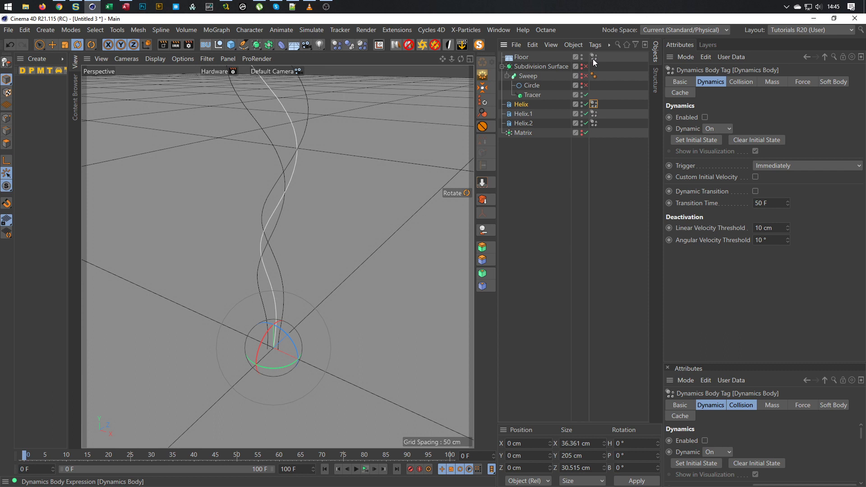
shift+click(595, 123)
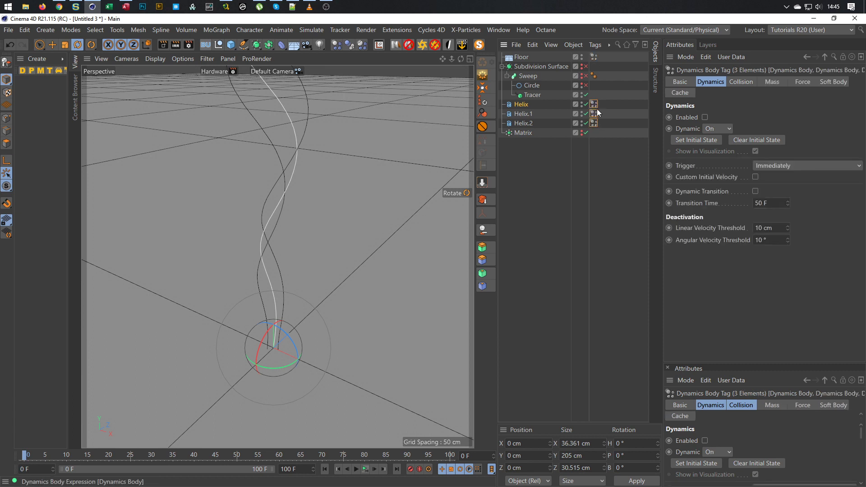
shift+click(593, 56)
click(702, 107)
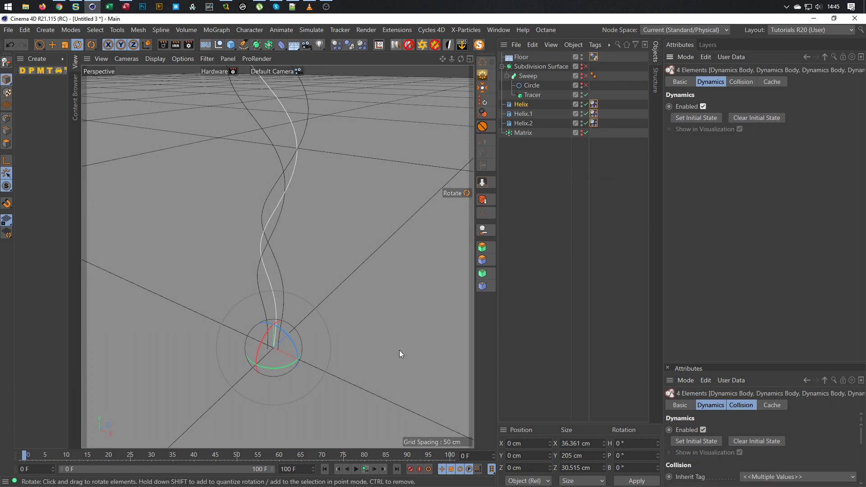
click(365, 469)
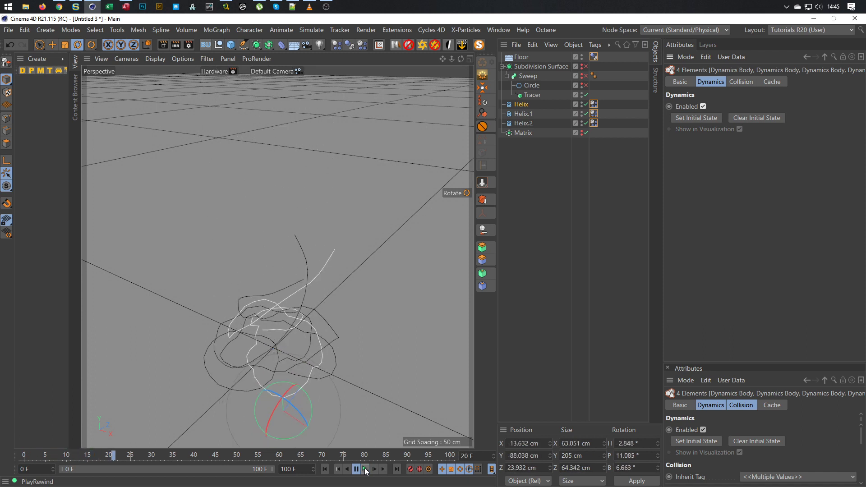
click(364, 469)
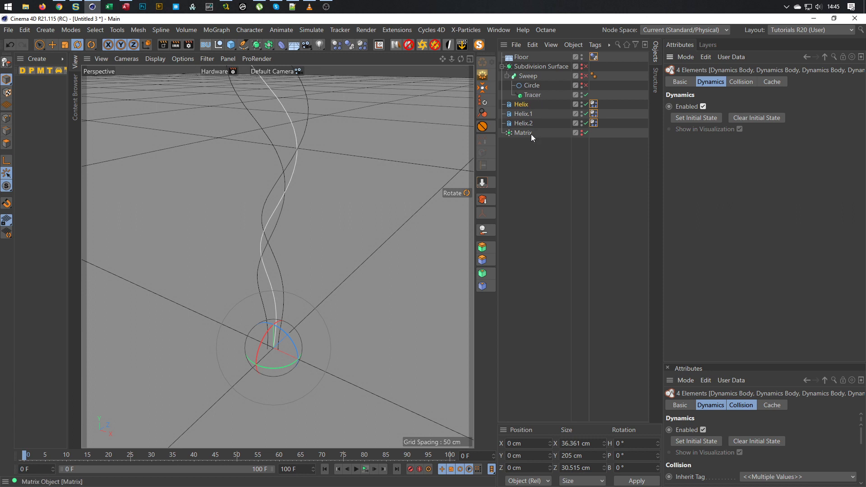
Make the Matrix visible in the viewport and merge the three helices into one spline object, deleting the originals
click(582, 131)
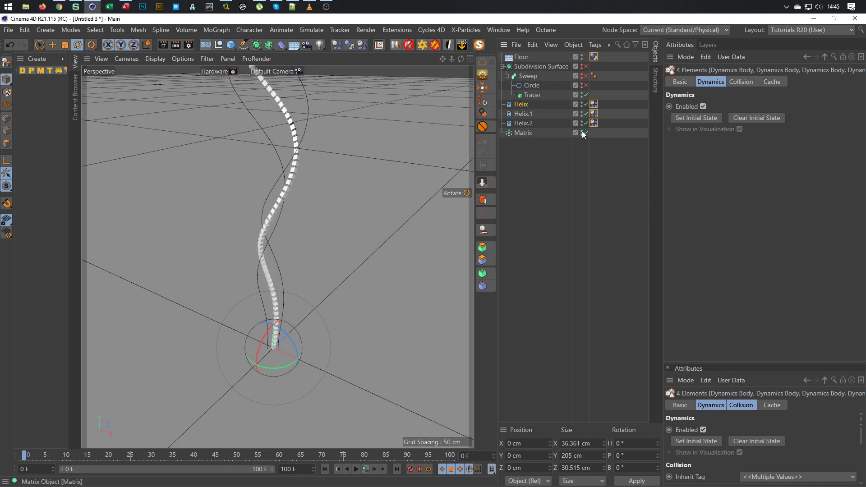
click(536, 133)
click(523, 104)
shift+click(526, 125)
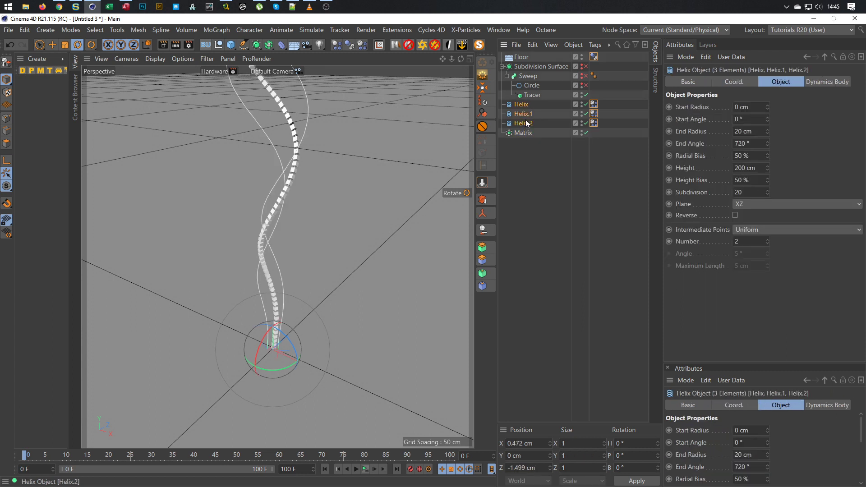
click(483, 213)
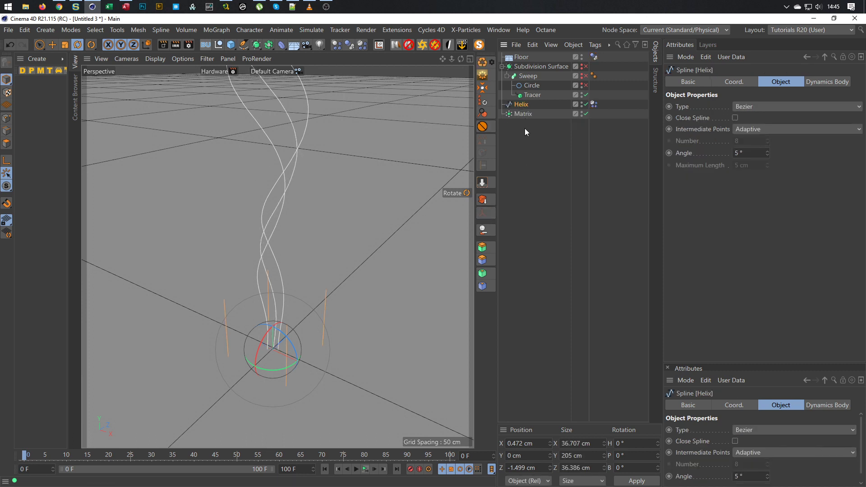
Link the merged Helix spline as the Matrix's Object and play the simulation to frame 61
click(525, 113)
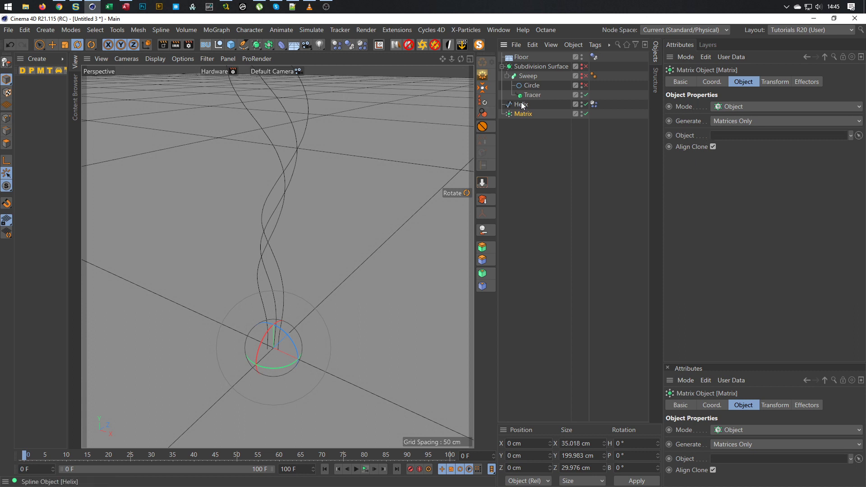
drag(521, 105, 720, 137)
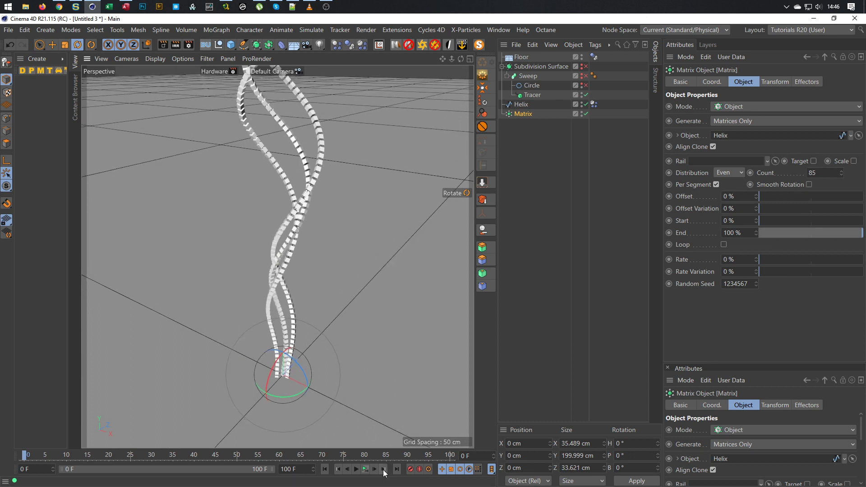
click(365, 469)
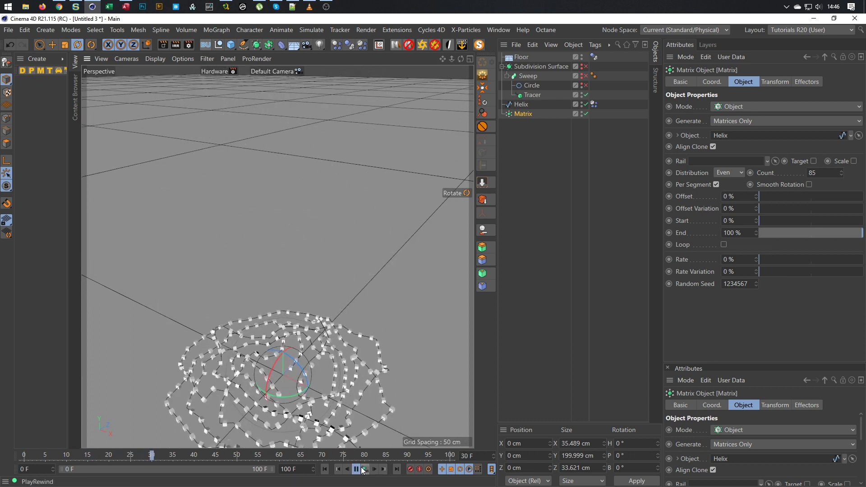
click(357, 469)
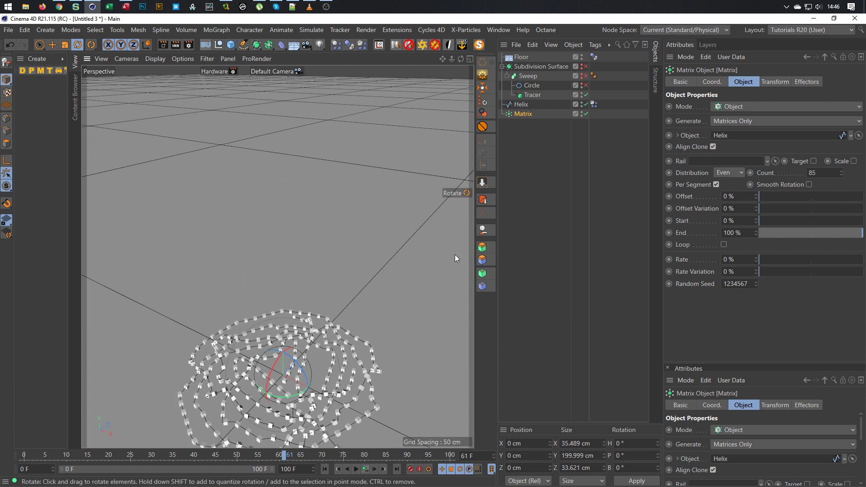
Make the Sweep visible in the viewport, examine how the Tracer connects the three strands from several angles, and replay the simulation
click(533, 95)
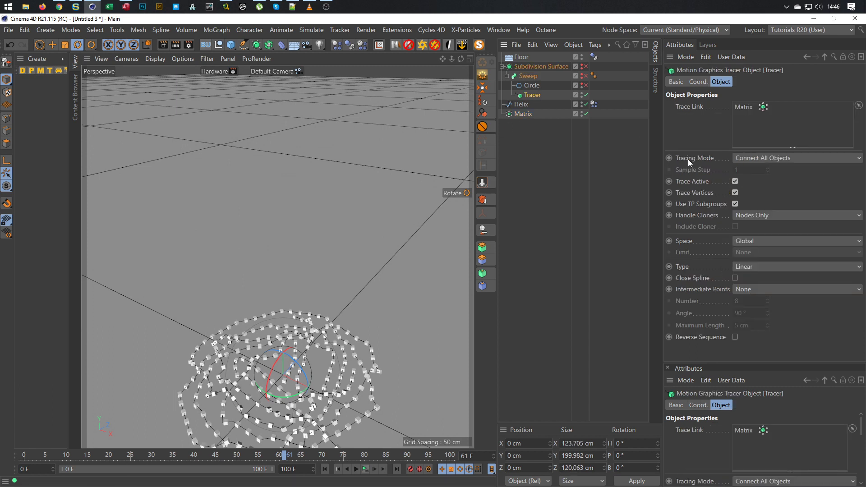
alt+drag(305, 320, 304, 252)
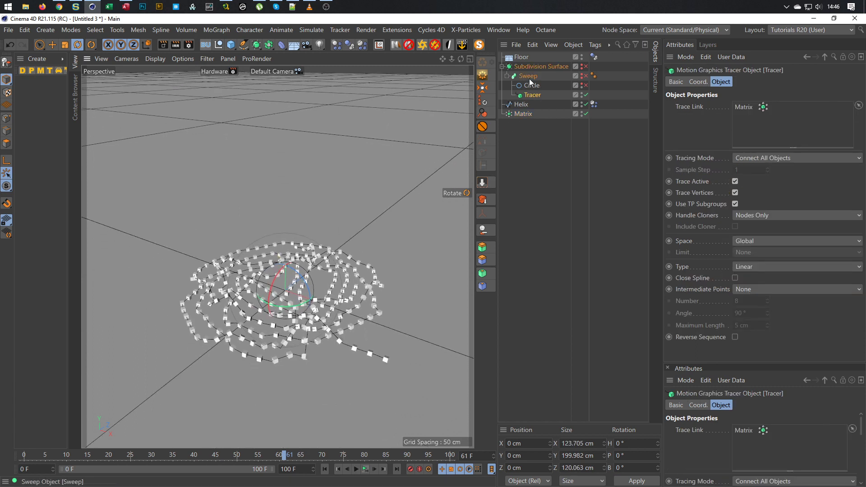
click(585, 76)
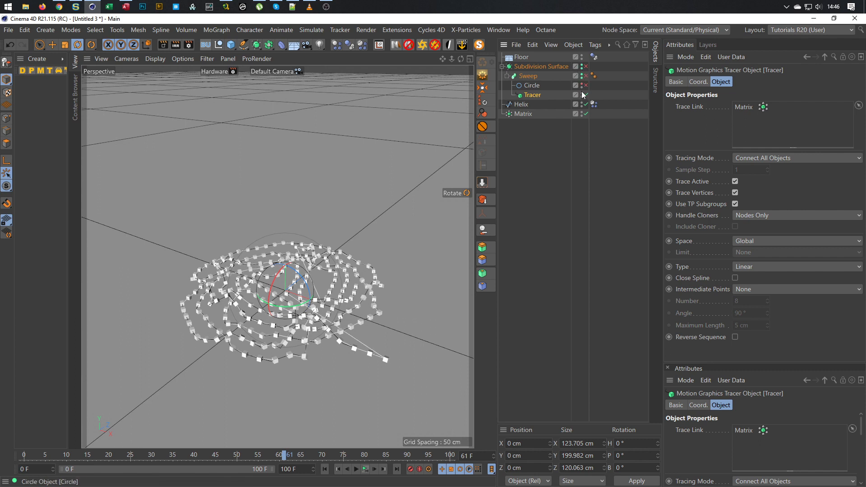
alt+right_drag(323, 323, 402, 280)
click(512, 163)
alt+middle_drag(276, 284, 276, 253)
alt+drag(339, 289, 356, 261)
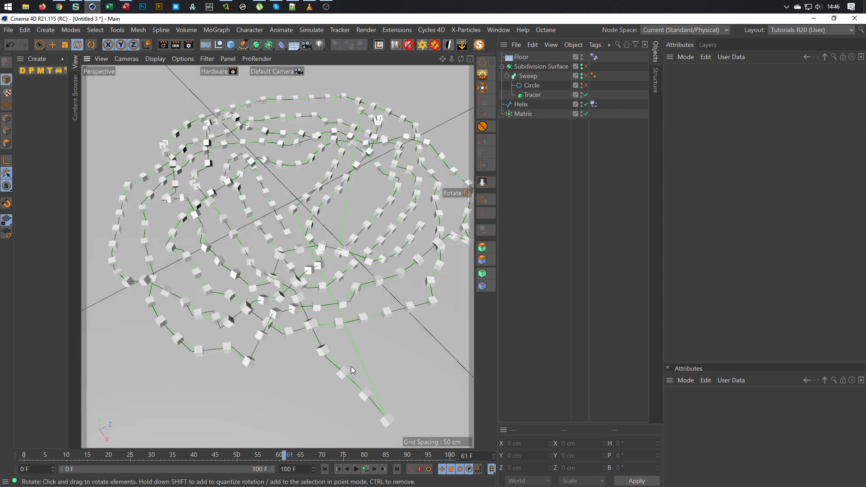
click(365, 469)
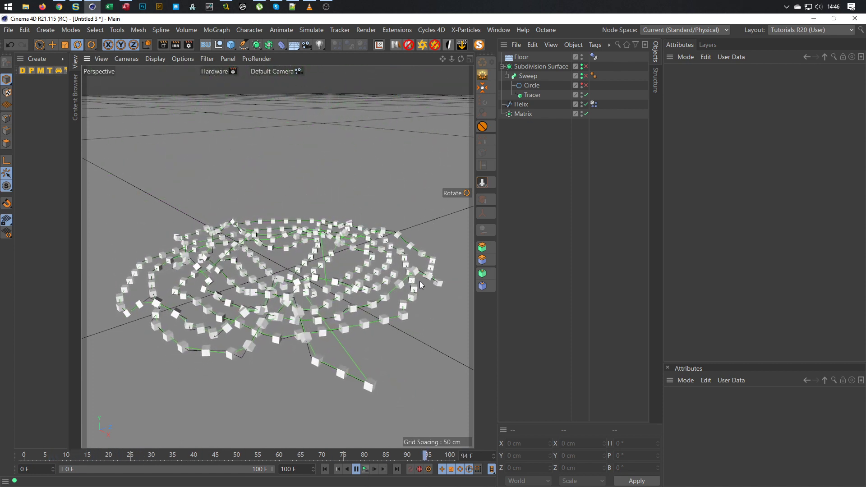
Rewind to frame 0 and undo the Matrix link and the helix merge to bring back the three separate helices
key(shift+f)
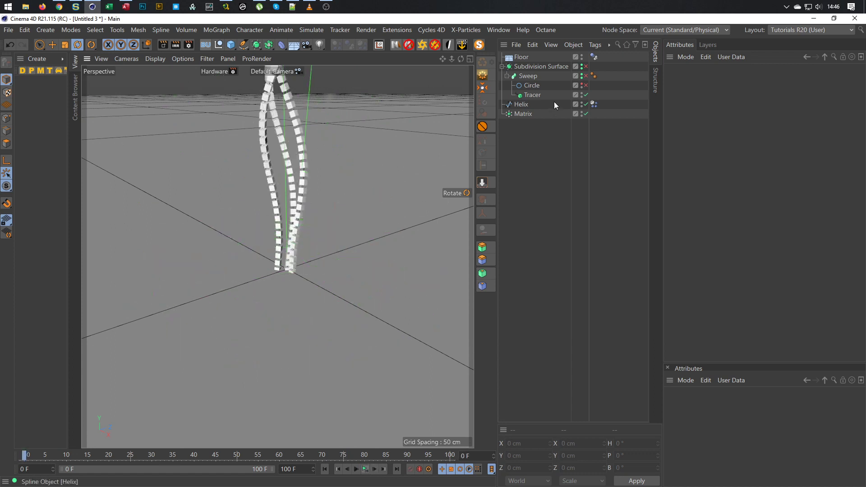
key(ctrl+z)
key(ctrl+z)
key(ctrl+z)
key(ctrl+z)
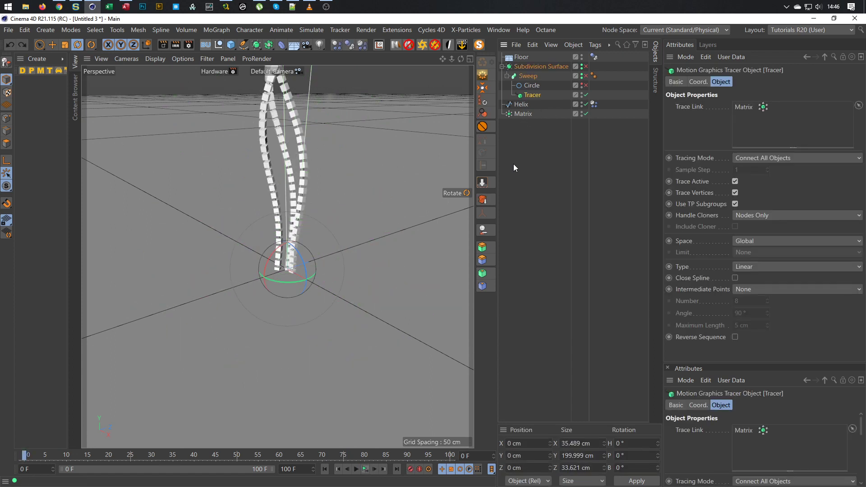
key(ctrl+z)
key(ctrl+z)
key(ctrl+z)
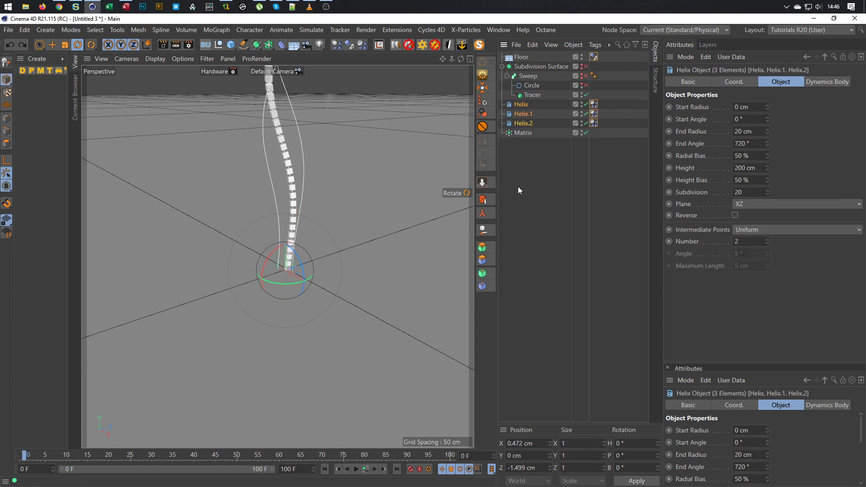
click(547, 154)
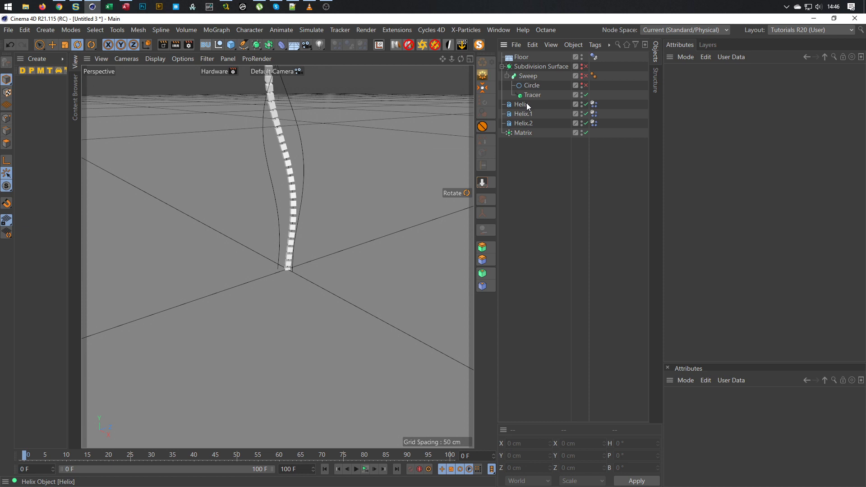
Duplicate the Tracer and the Matrix, and link Helix.1 as the Object of the Matrix copy
click(523, 133)
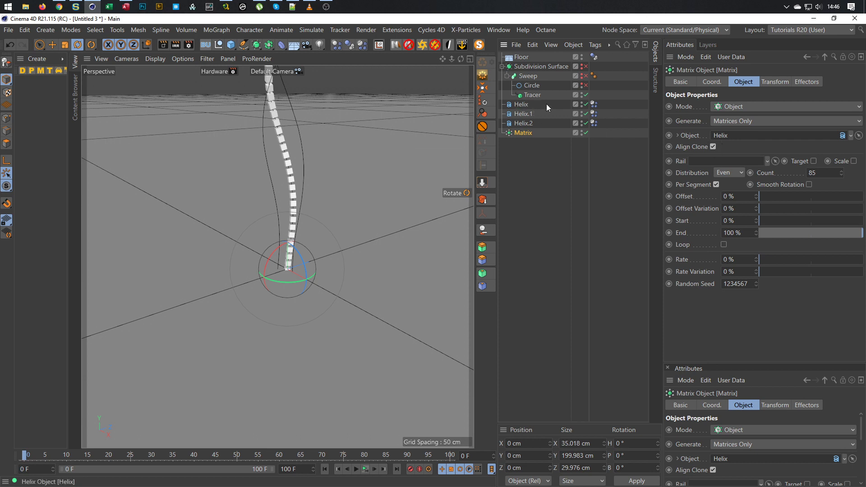
click(537, 95)
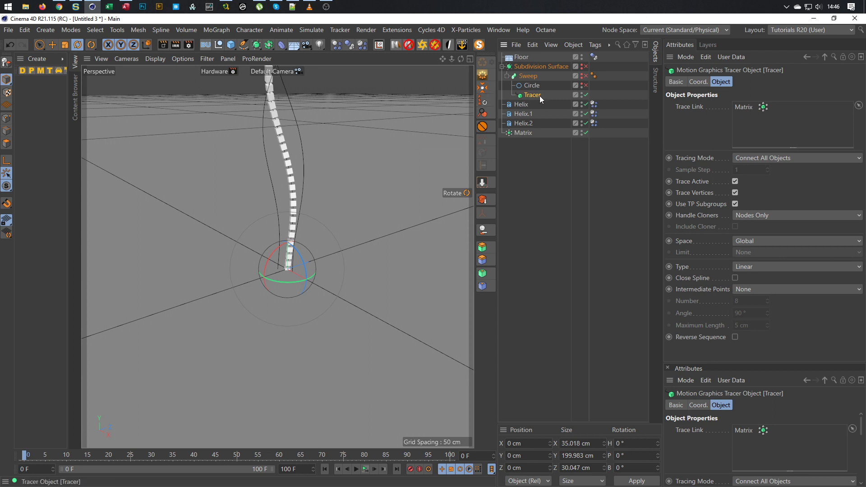
ctrl+drag(533, 98, 532, 99)
click(525, 142)
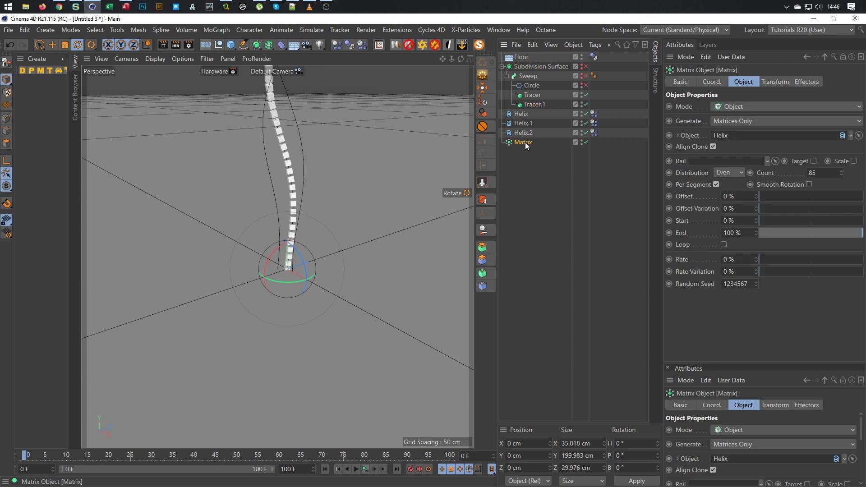
ctrl+drag(525, 144, 749, 142)
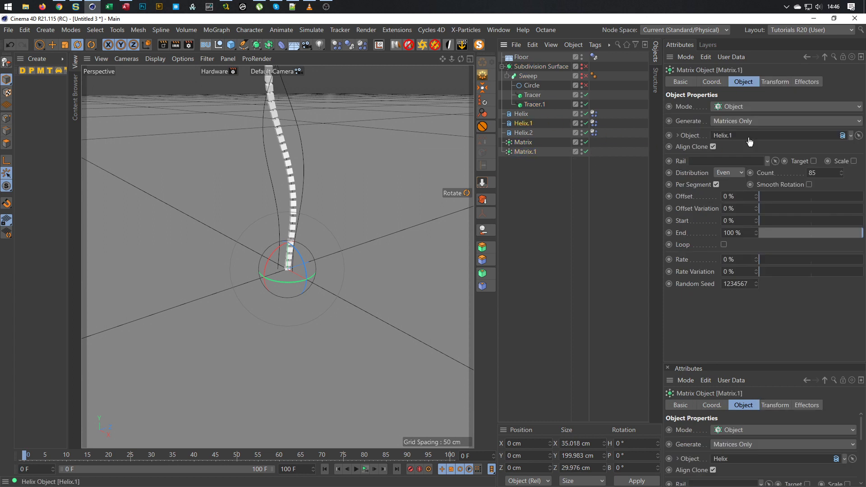
Replace the Trace Link entry of Tracer.1 with Matrix.1
click(537, 105)
click(742, 106)
key(Delete)
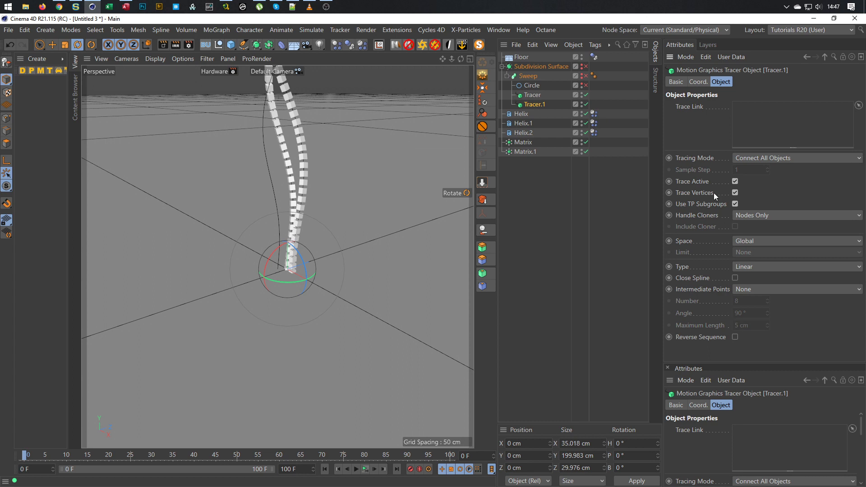
drag(537, 152, 778, 124)
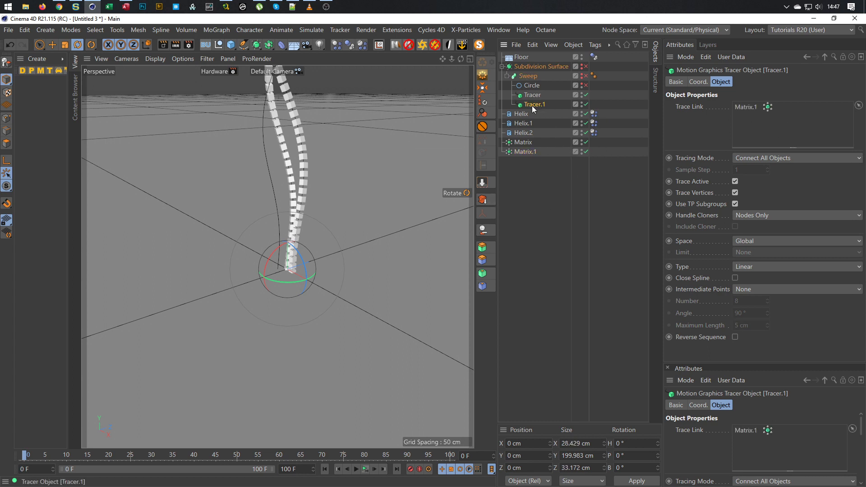
Duplicate Tracer.1 inside the Sweep and Matrix.1 at the end of the hierarchy, and link Helix.2 as the new Matrix's Object
ctrl+drag(531, 108, 532, 109)
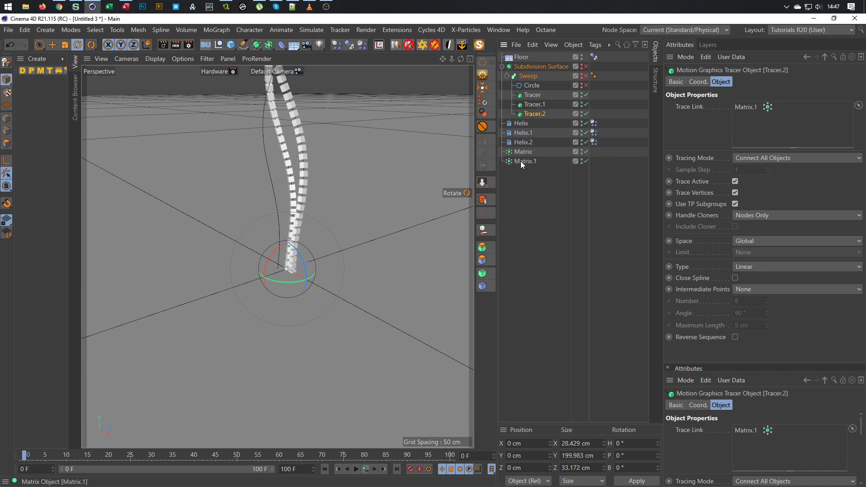
ctrl+drag(522, 162, 522, 175)
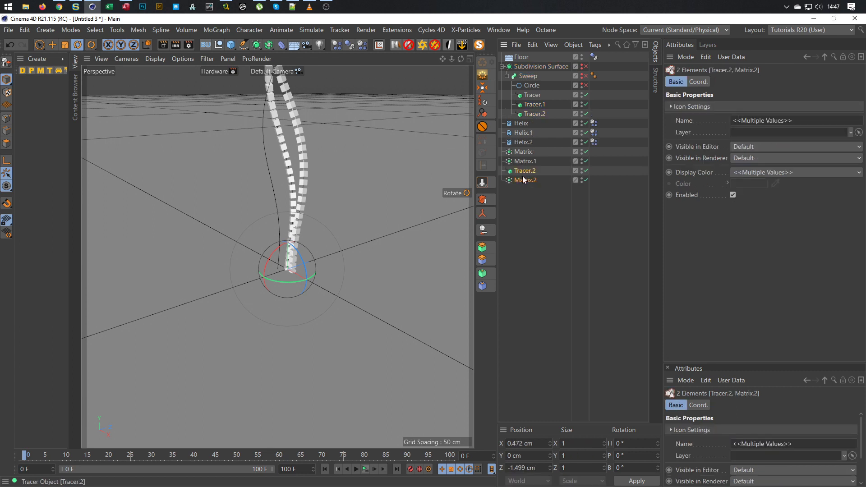
key(ctrl+z)
click(530, 162)
ctrl+drag(525, 161, 526, 172)
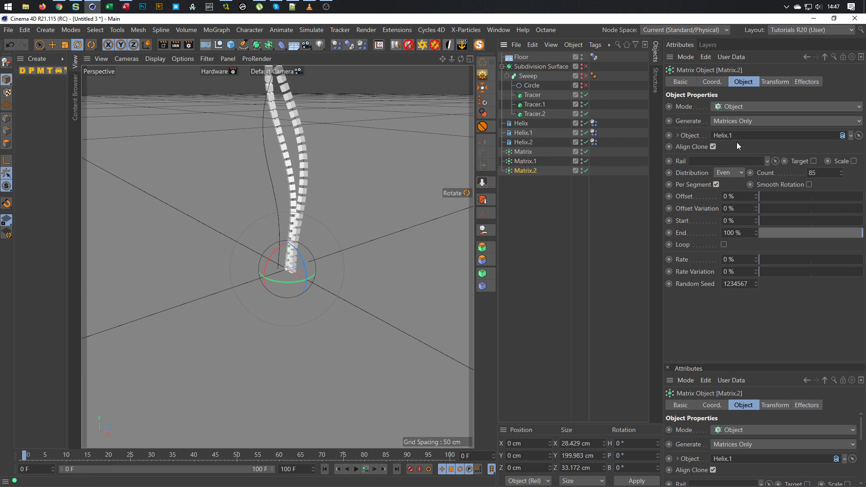
drag(523, 142, 747, 134)
Replace the Trace Link entry of Tracer.2 with Matrix.2
click(541, 115)
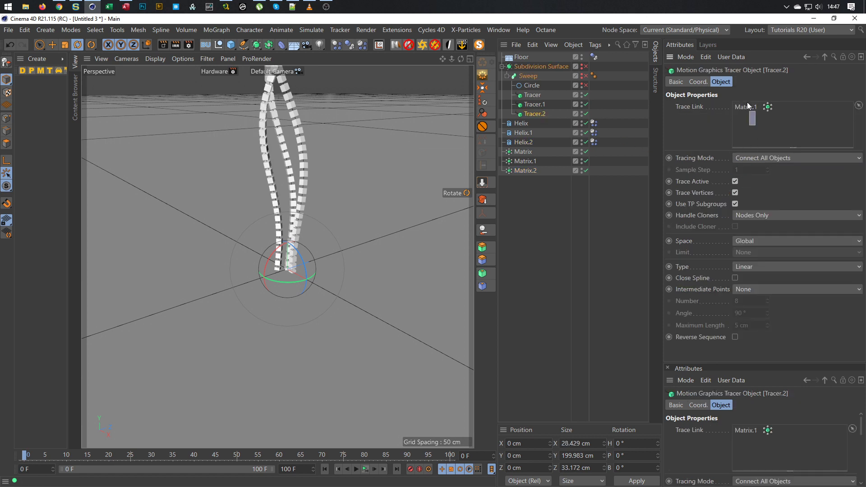
key(Delete)
mouse_move(529, 172)
mouse_down()
mouse_move(703, 132)
mouse_move(743, 114)
mouse_up()
Play the simulation to preview the three collapsing Matrix strands, and return to frame 0
alt+right_drag(309, 273, 284, 274)
alt+middle_drag(312, 253, 289, 331)
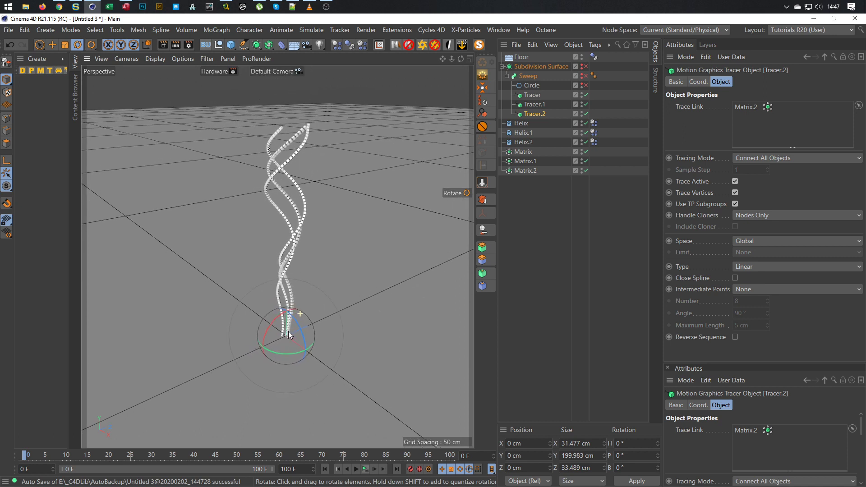
click(364, 469)
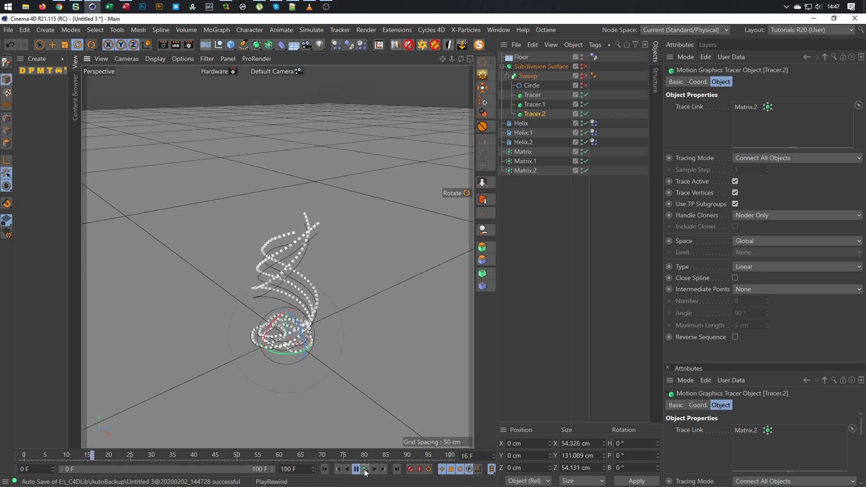
click(364, 469)
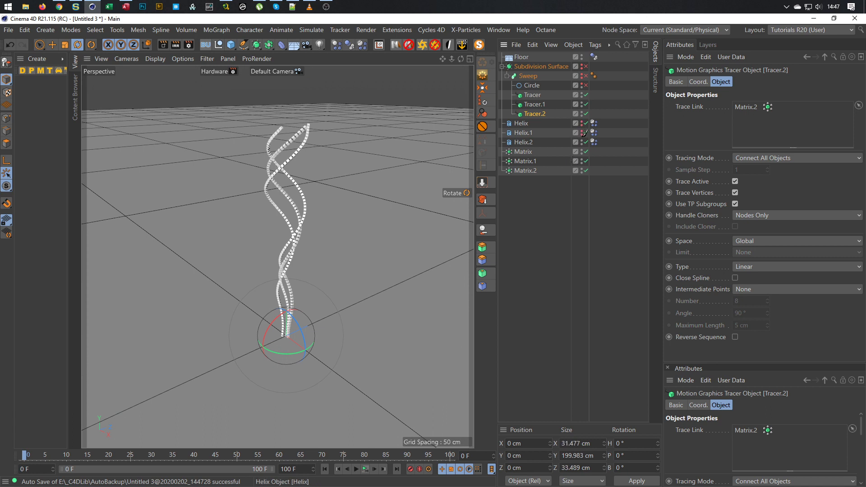
Hide the three helices and three Matrix objects in the viewport, and make the Subdivision Surface and Sweep visible
alt+drag(335, 259, 315, 293)
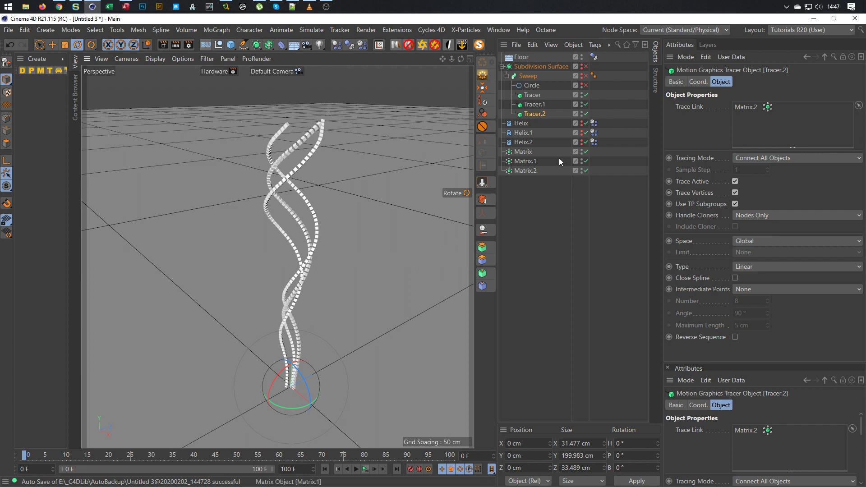
alt+drag(581, 153, 581, 172)
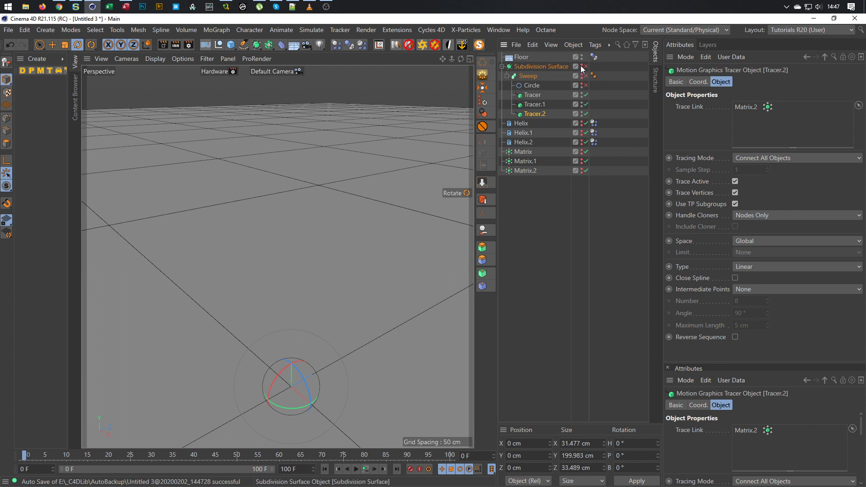
alt+drag(581, 66, 581, 75)
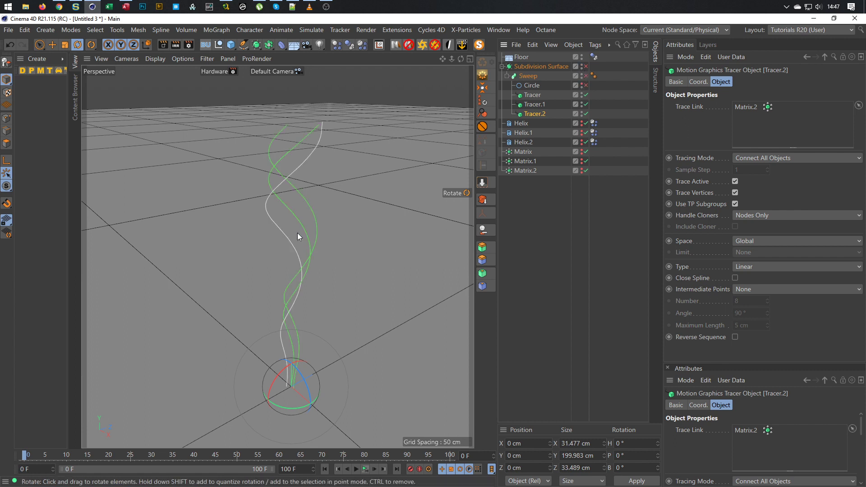
click(519, 232)
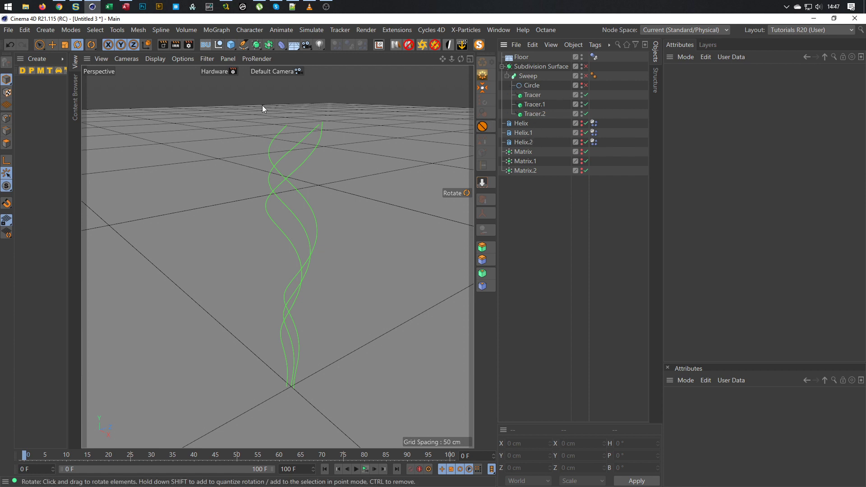
Add a Connect object below the Circle in the Sweep and place all three Tracers inside it
click(256, 48)
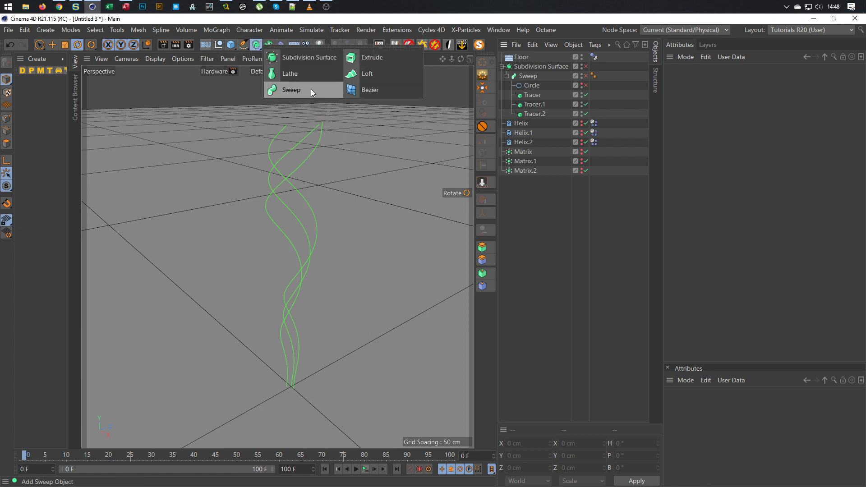
click(269, 45)
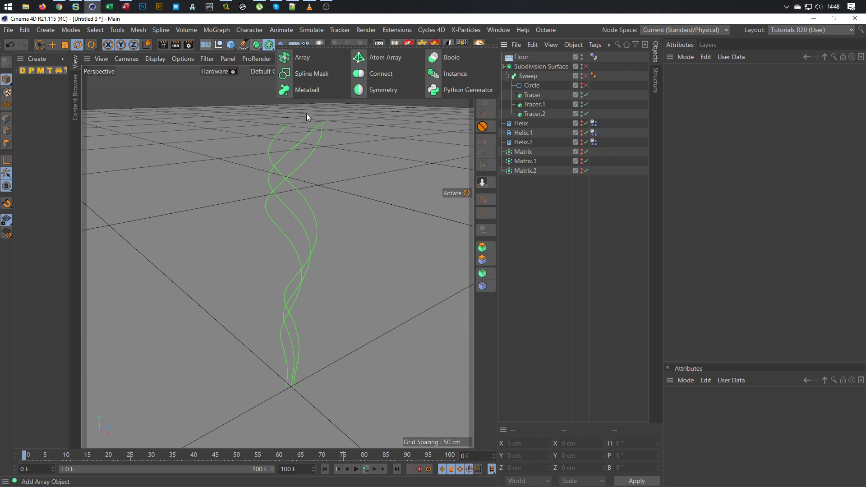
click(397, 73)
drag(525, 57, 537, 94)
click(534, 123)
shift+click(531, 105)
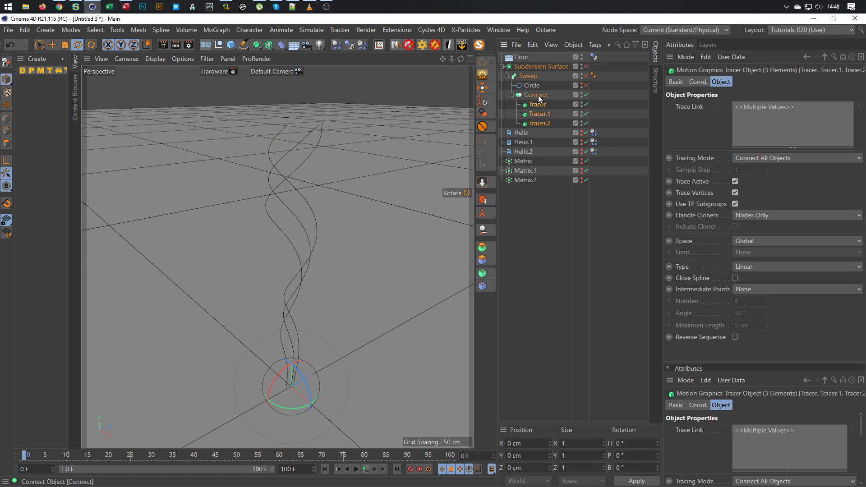
Enable the Sweep and its Circle, and play the simulation to frame 71 to examine the collapsed tubes
click(586, 86)
mouse_move(299, 258)
alt+mouse_down()
mouse_move(276, 256)
mouse_move(297, 260)
alt+mouse_up()
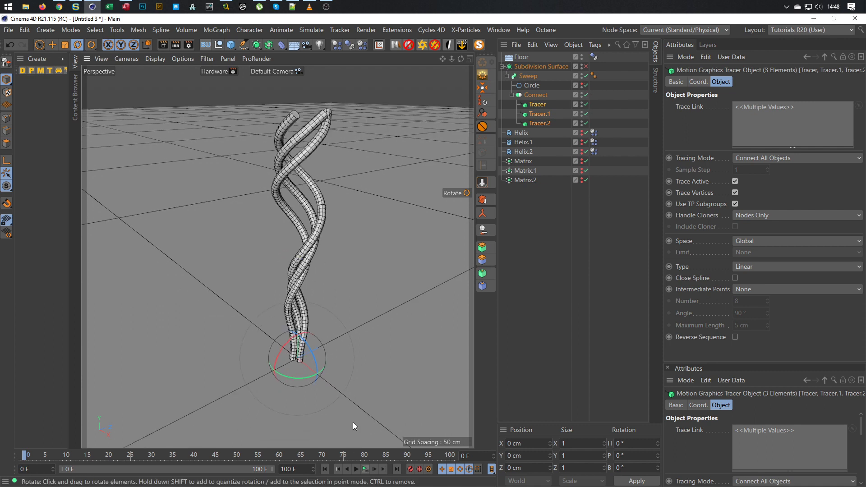
click(365, 469)
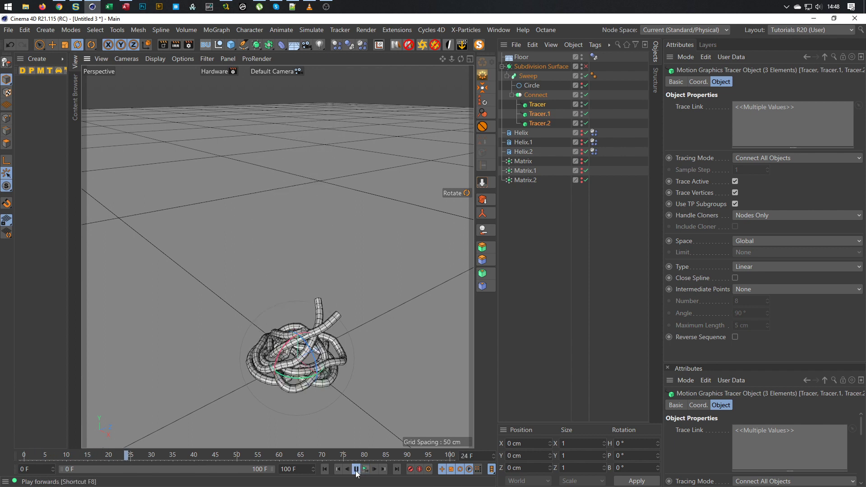
click(356, 469)
alt+middle_drag(350, 349, 352, 312)
scroll(349, 322, up, 5)
alt+drag(348, 329, 312, 278)
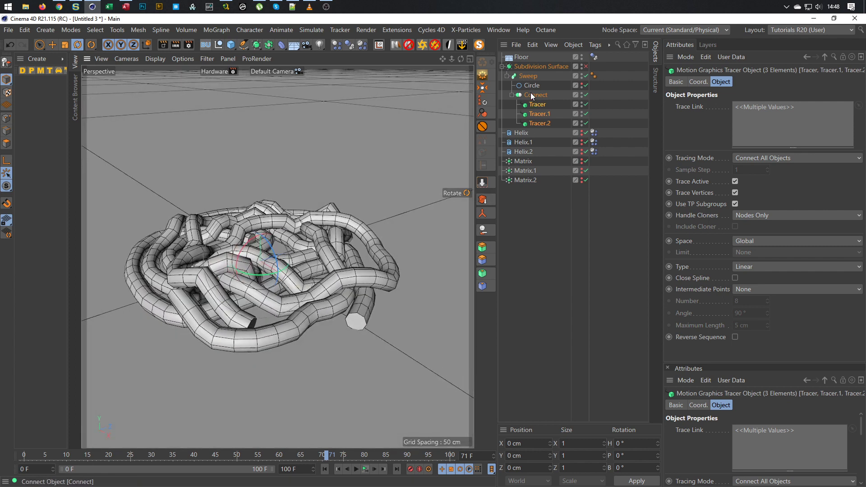
Capture the Sweep's current state as a polygon object at the end of the hierarchy, and hide the original Subdivision Surface and Sweep, disabling Circle and Connect
click(528, 76)
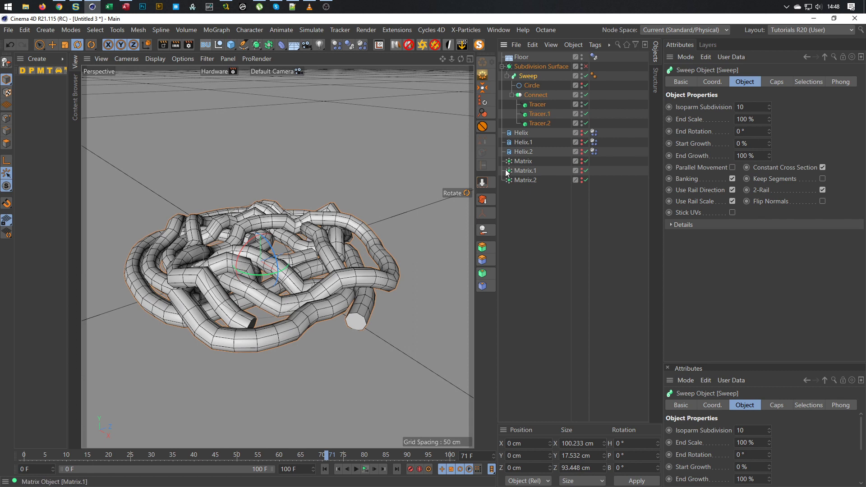
click(482, 199)
drag(528, 133, 536, 198)
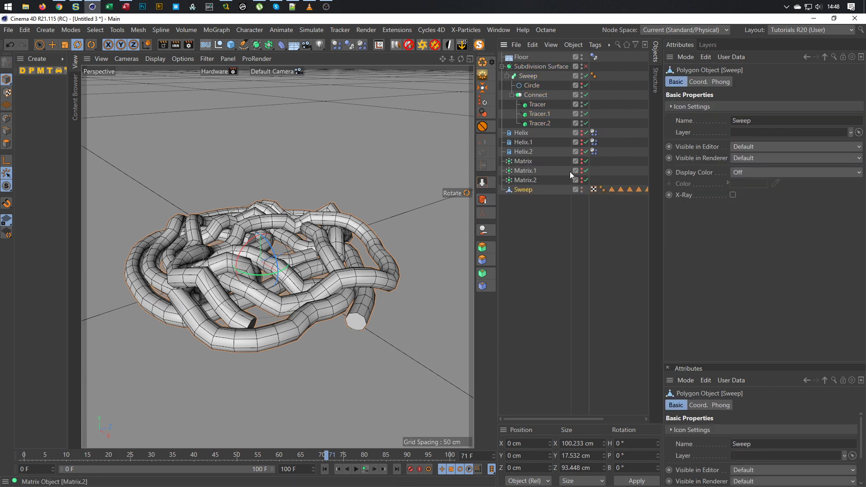
click(586, 67)
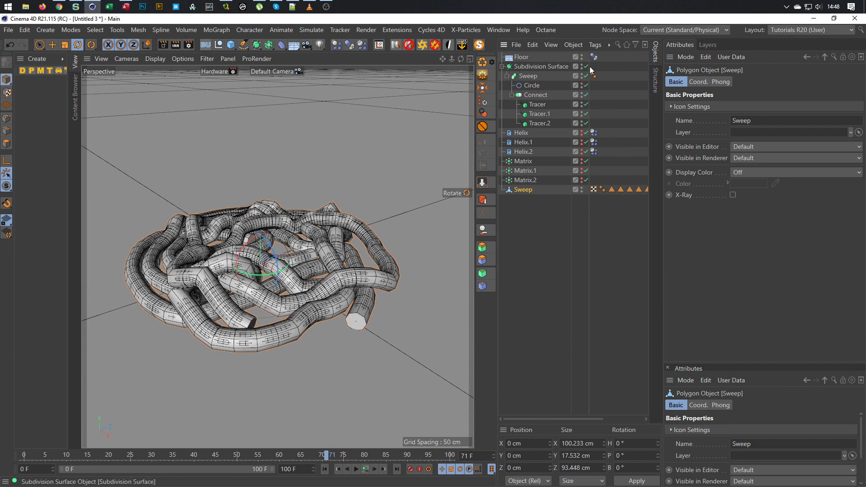
click(586, 67)
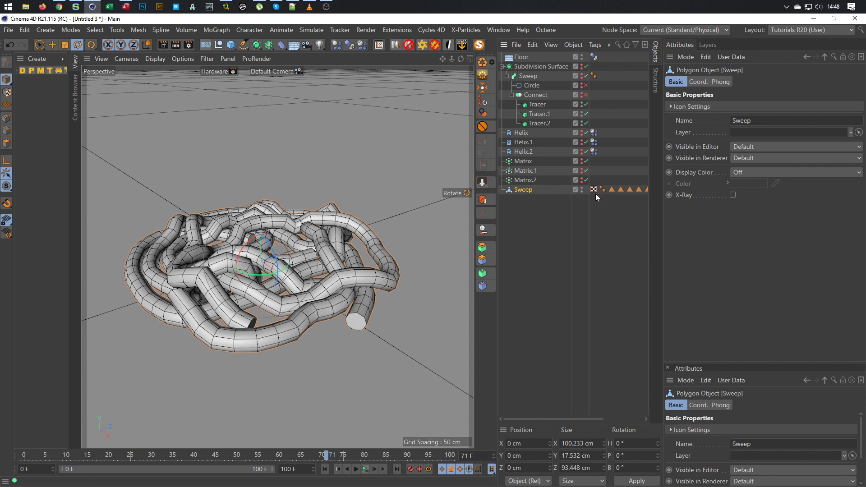
Delete all the selection tags from the polygon Sweep and reselect the object
drag(570, 419, 606, 417)
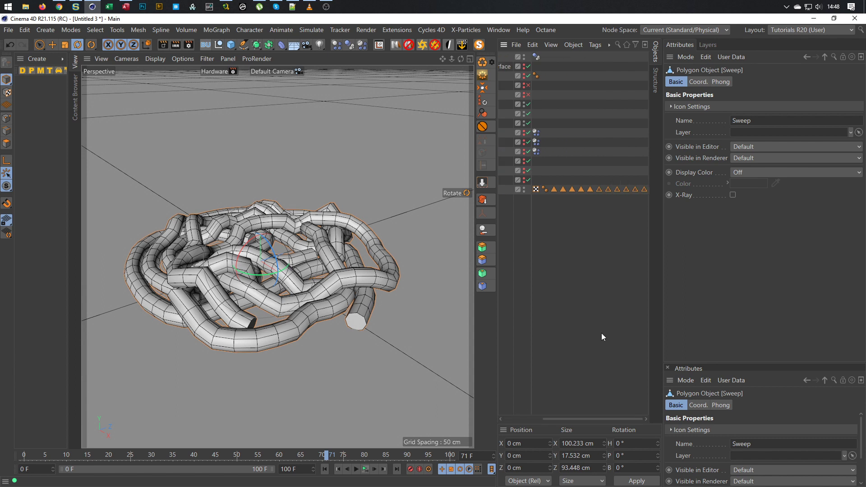
drag(552, 200, 649, 170)
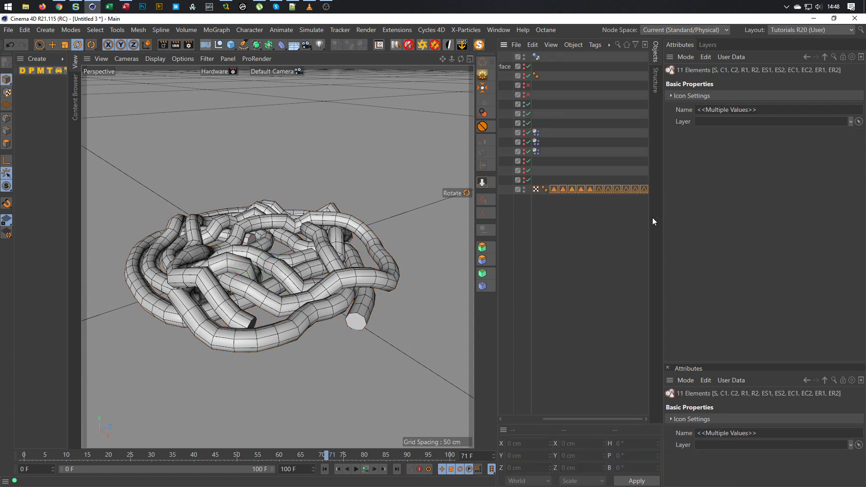
key(Delete)
click(521, 189)
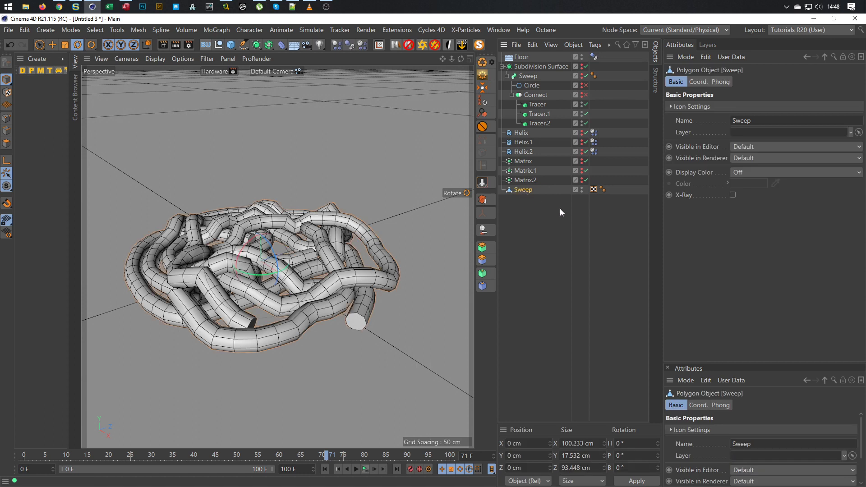
Put the polygon Sweep inside a new Subdivision Surface and move the timeline back to frame 0
alt+click(256, 45)
alt+drag(363, 303, 386, 291)
drag(326, 456, 22, 444)
Examine the smoothed polygon tubes from several angles and distances
alt+drag(289, 336, 315, 354)
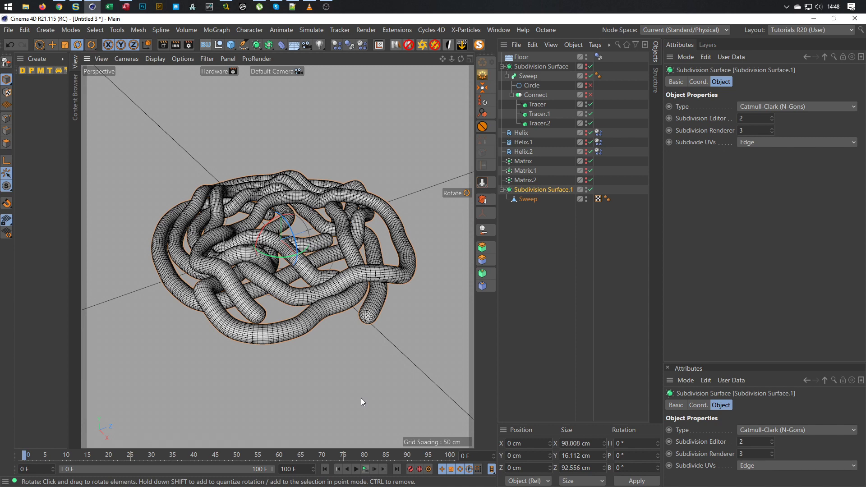
alt+drag(400, 353, 322, 239)
alt+drag(390, 211, 222, 282)
scroll(319, 260, up, 4)
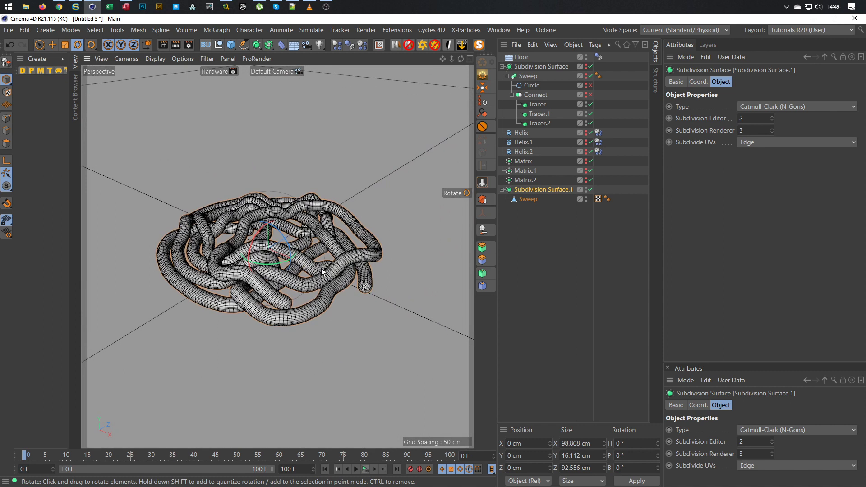
scroll(321, 271, up, 4)
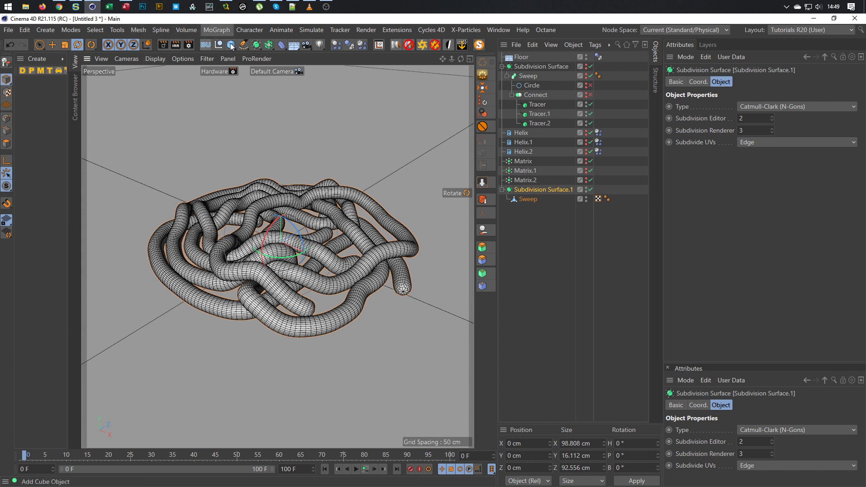
alt+drag(306, 236, 315, 253)
scroll(316, 255, up, 1)
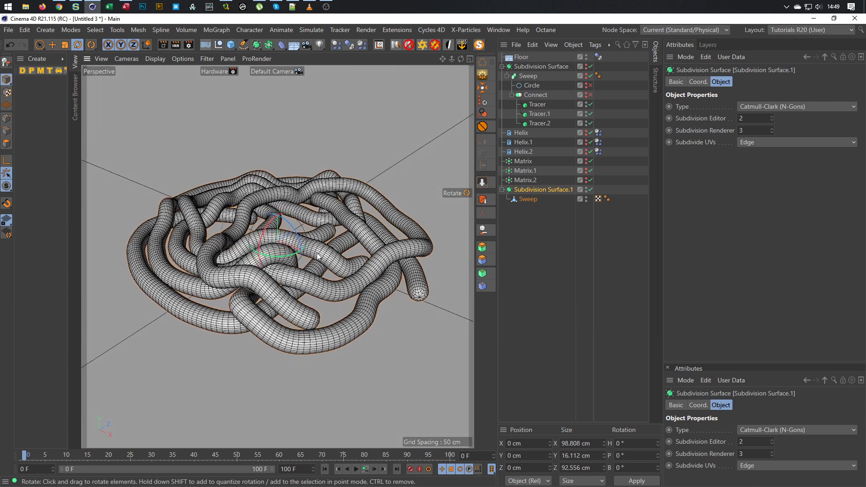
alt+middle_drag(315, 254, 327, 242)
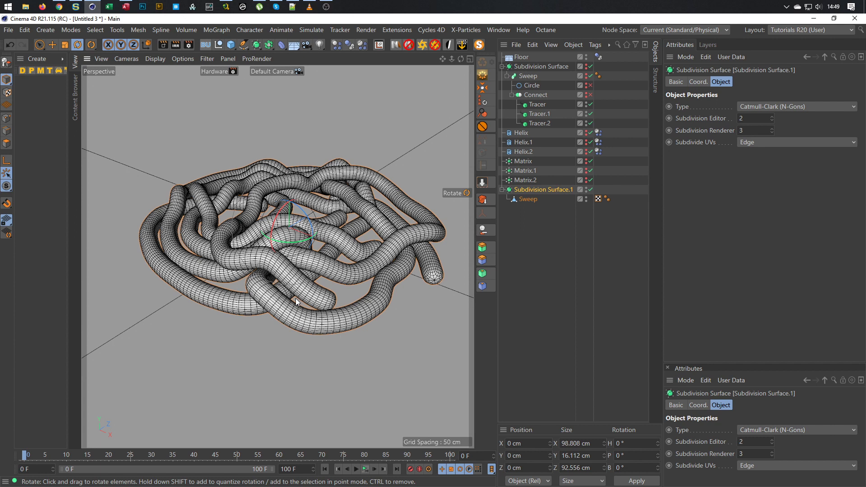
alt+drag(296, 301, 287, 280)
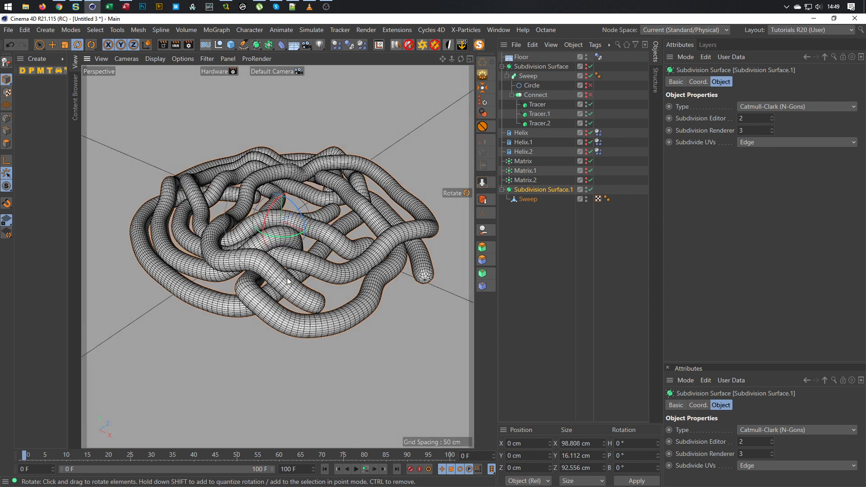